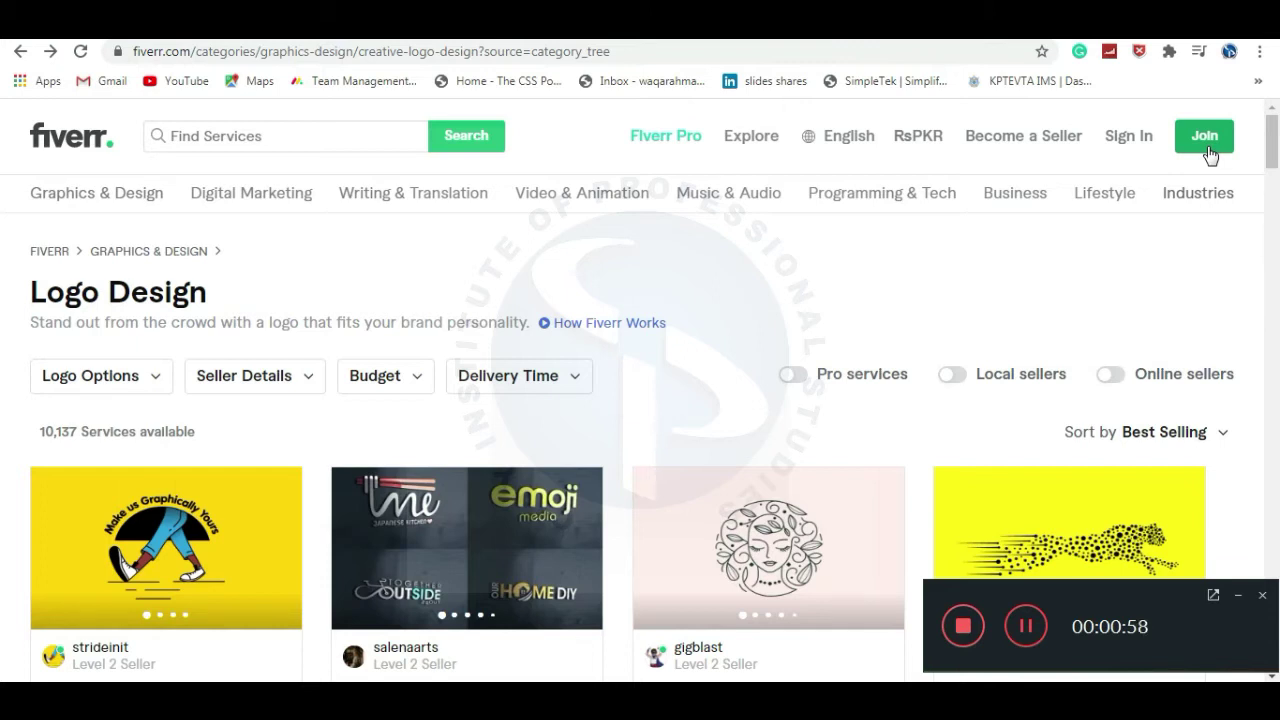
Step: Sign in to Fiverr with the saved account credentials and open the Gigs area from the dashboard
{"action": "left_click", "coordinate": [1124, 143]}
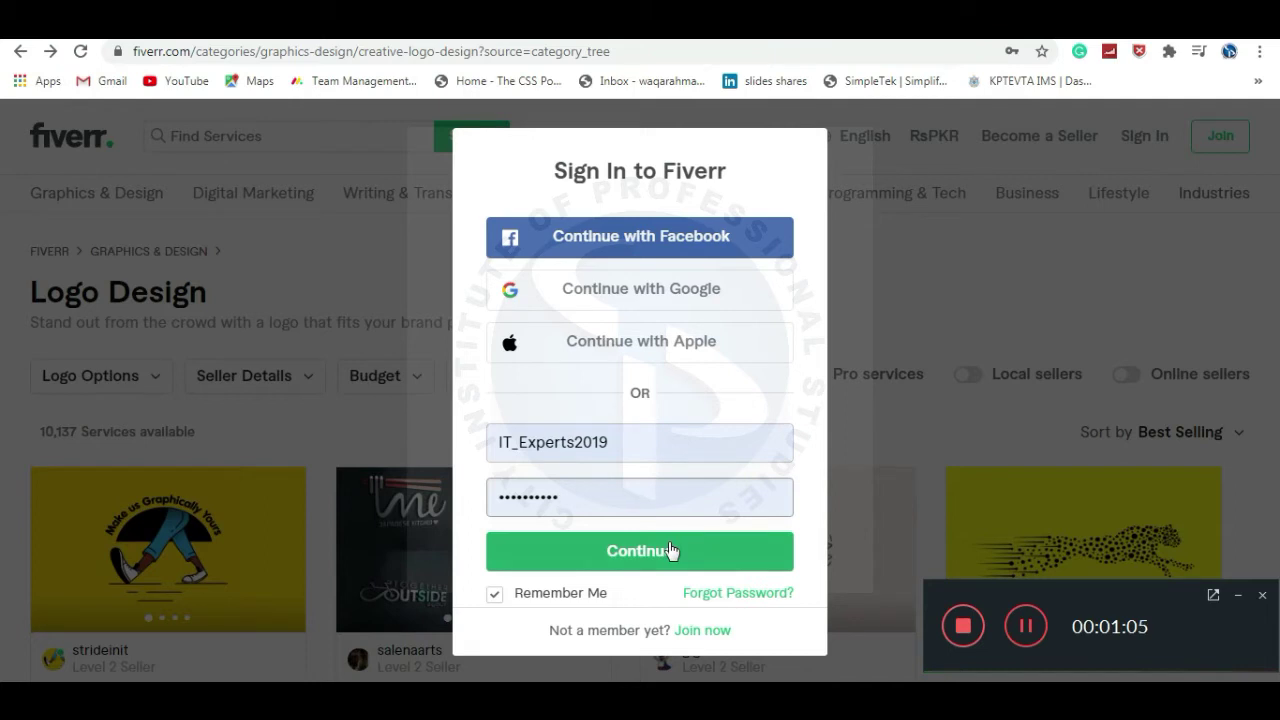
{"action": "left_click", "coordinate": [633, 546]}
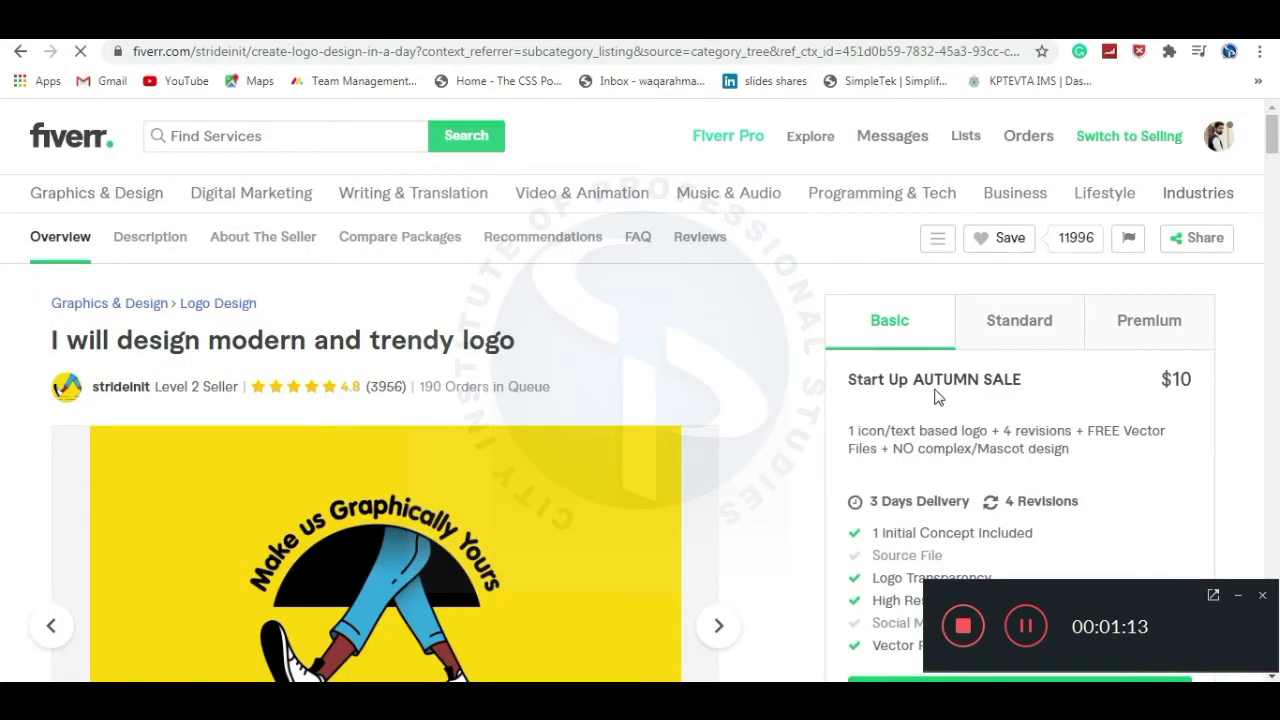
{"action": "left_click", "coordinate": [1210, 138]}
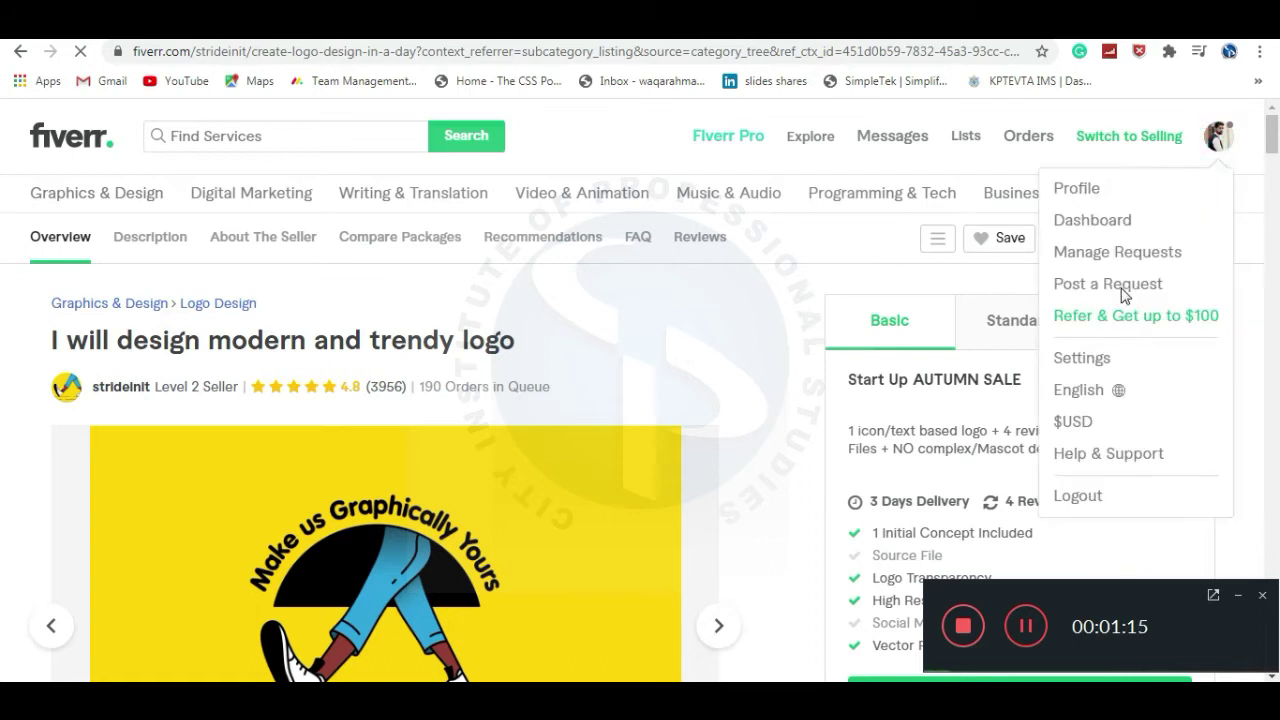
{"action": "left_click", "coordinate": [1100, 232]}
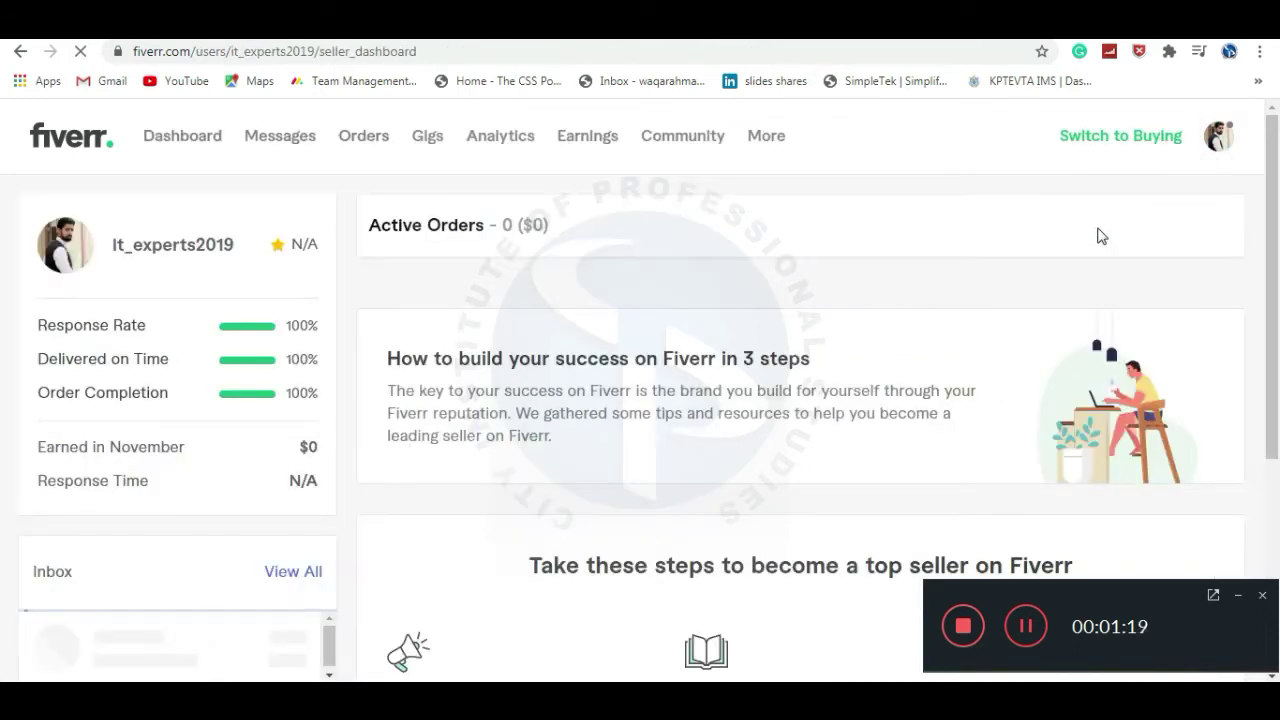
{"action": "left_click", "coordinate": [429, 146]}
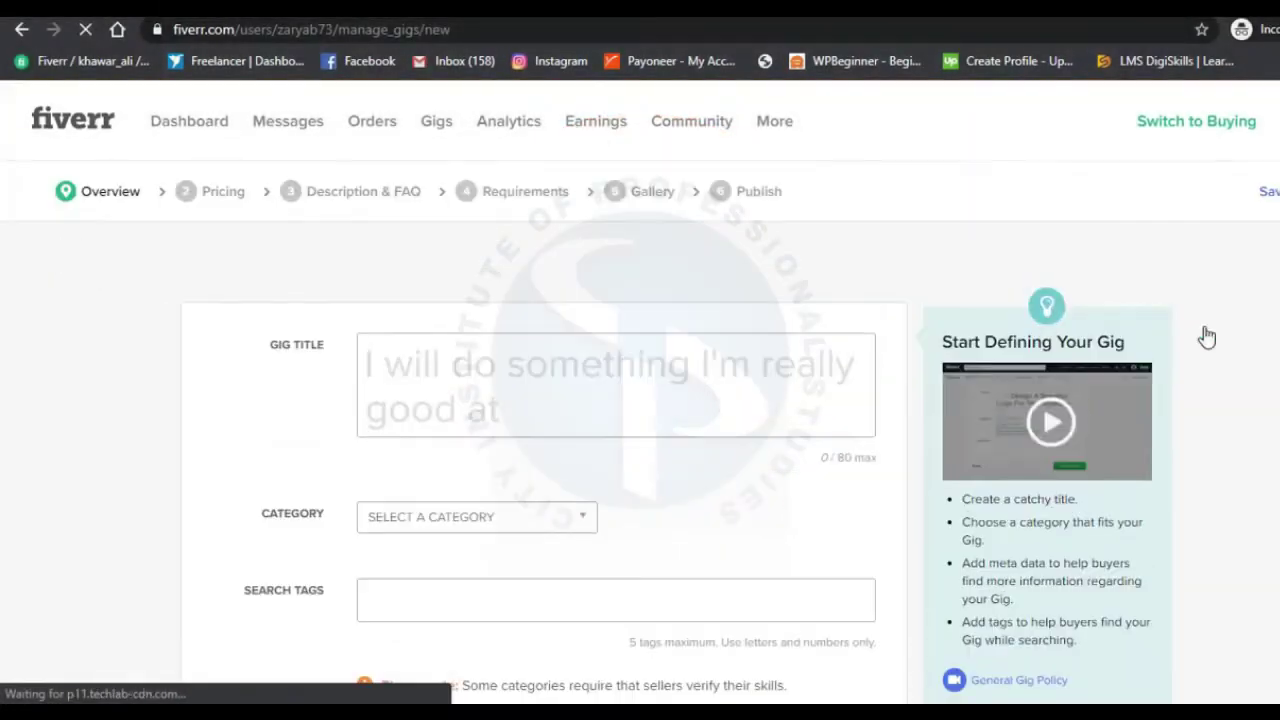
Step: Enter the gig title "be your Professional Logo Designer and Editor"
{"action": "left_click", "coordinate": [559, 378]}
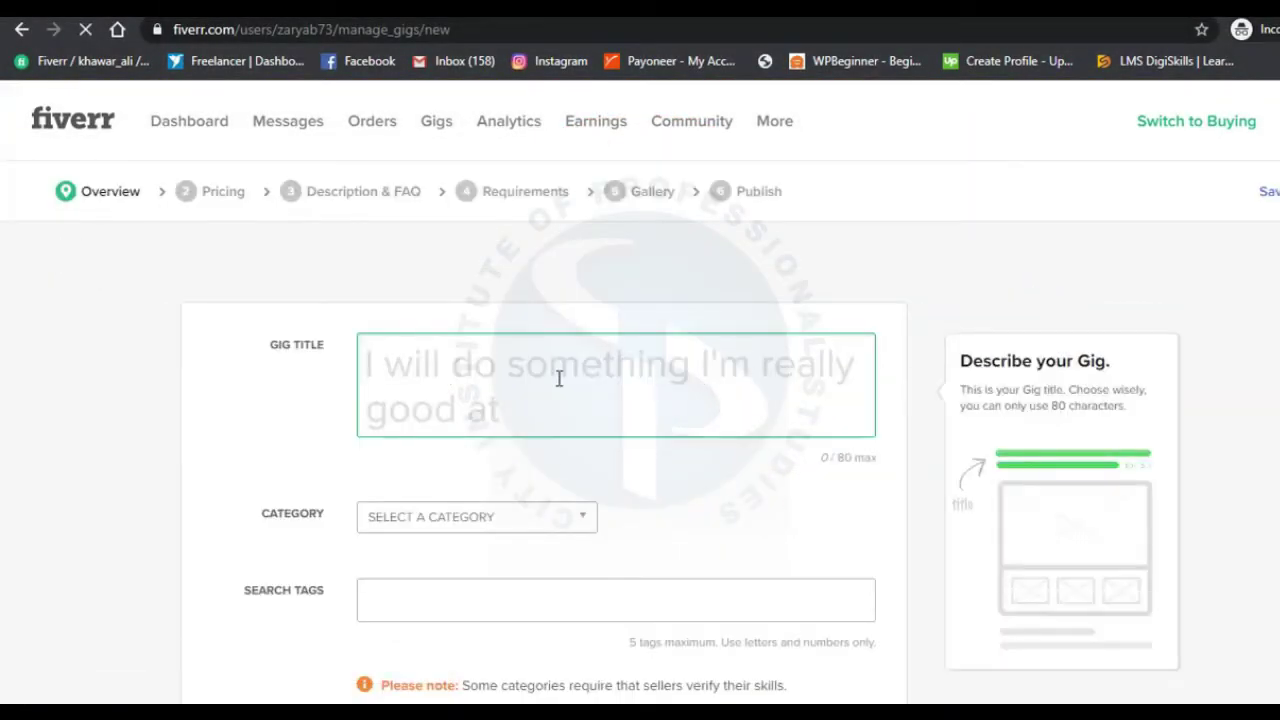
{"action": "type", "text": "be your Pr"}
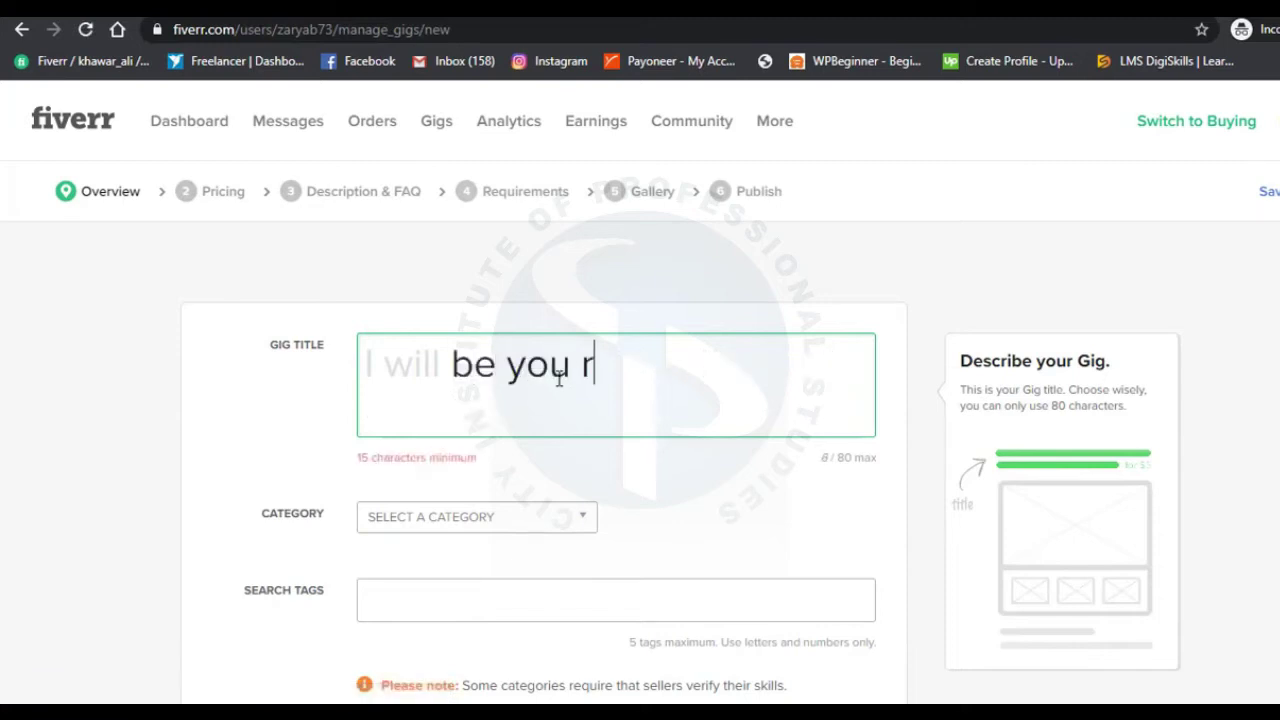
{"action": "type", "text": "of"}
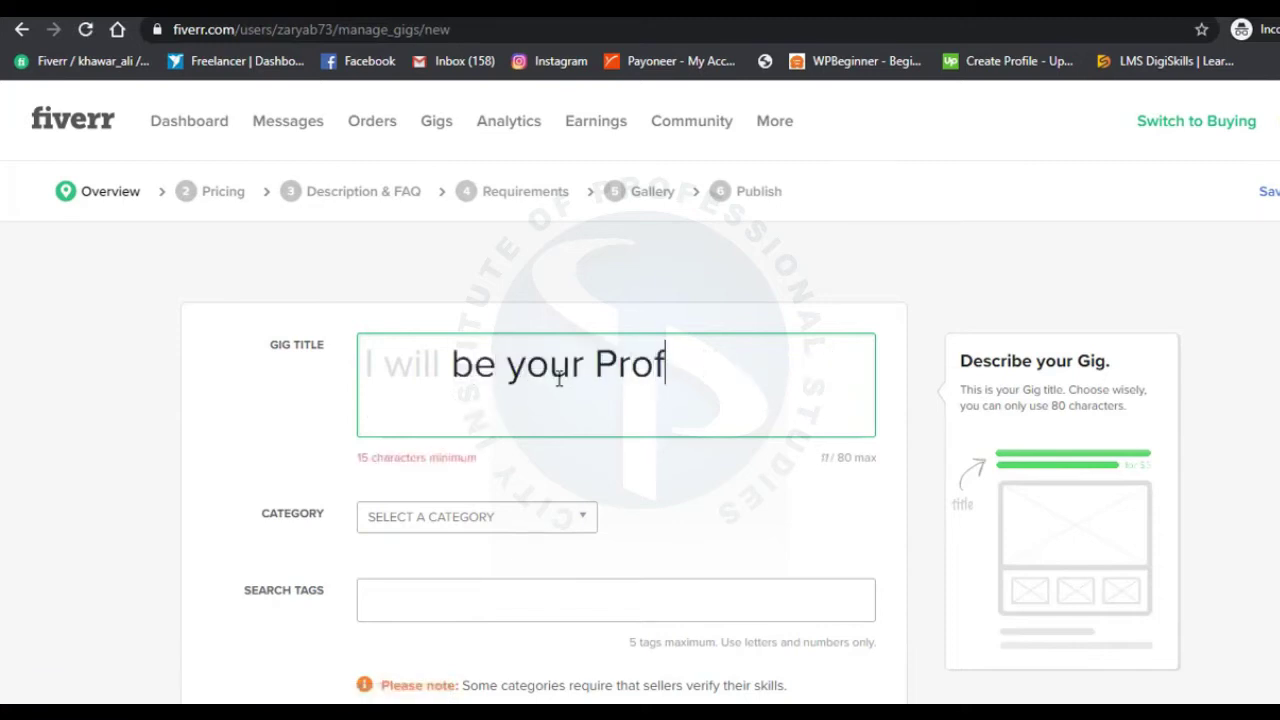
{"action": "type", "text": "essional L"}
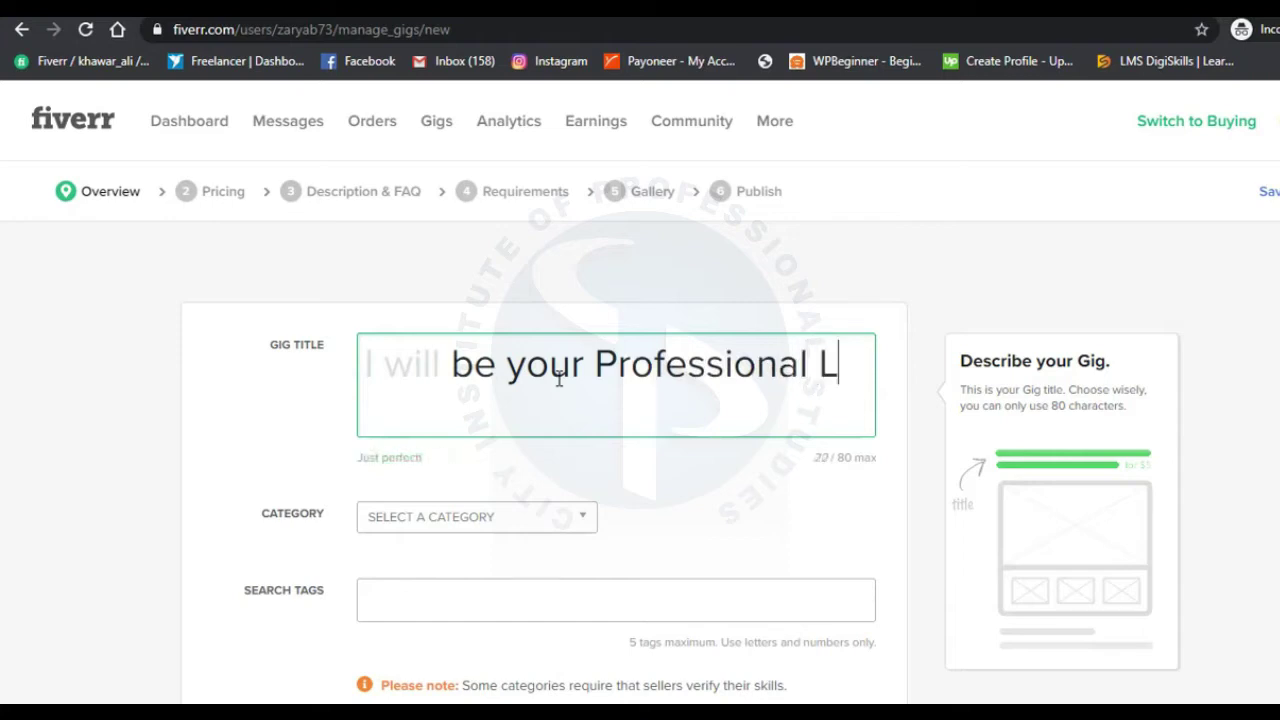
{"action": "type", "text": "ogo Design"}
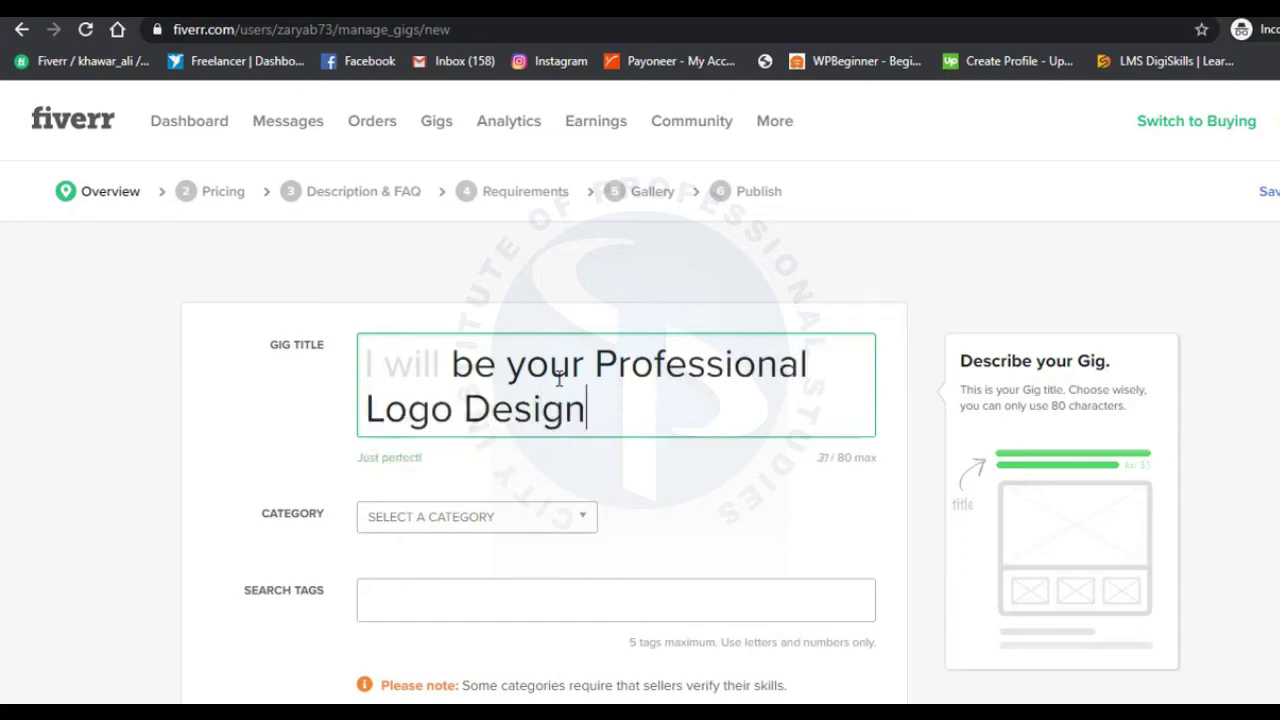
{"action": "type", "text": "er D"}
{"action": "key", "text": "BackSpace"}
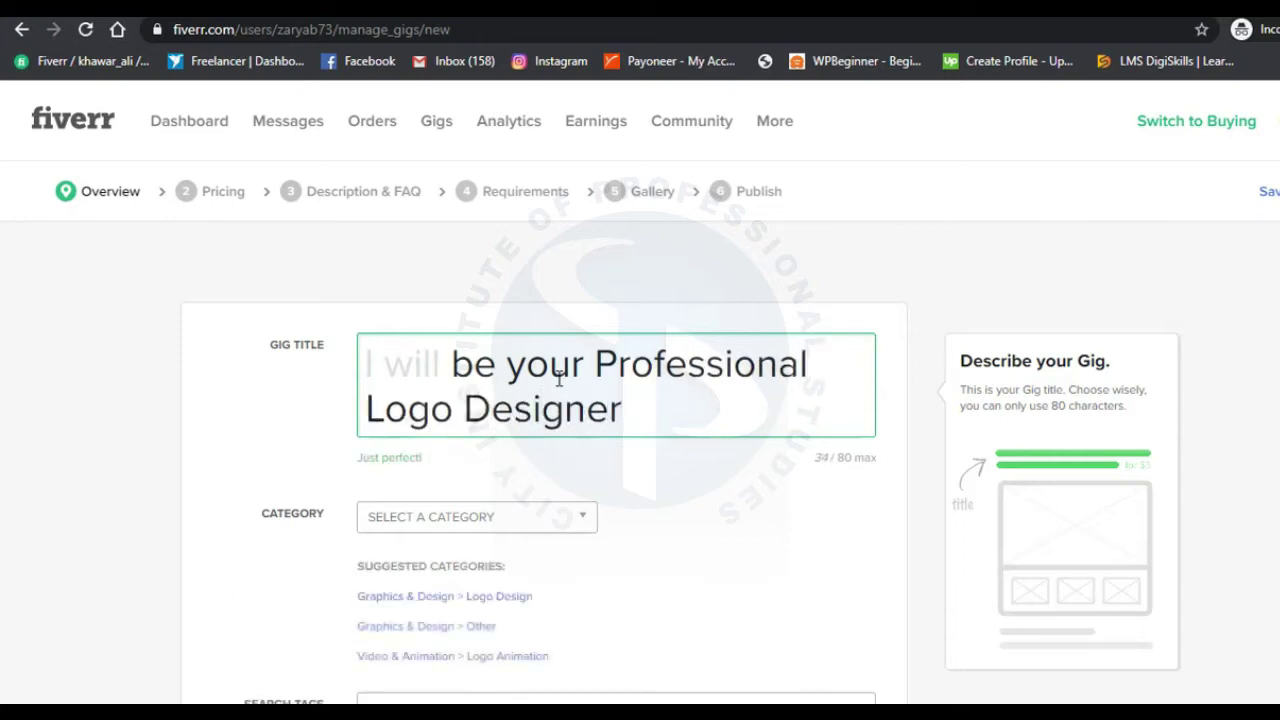
{"action": "type", "text": "and Editor"}
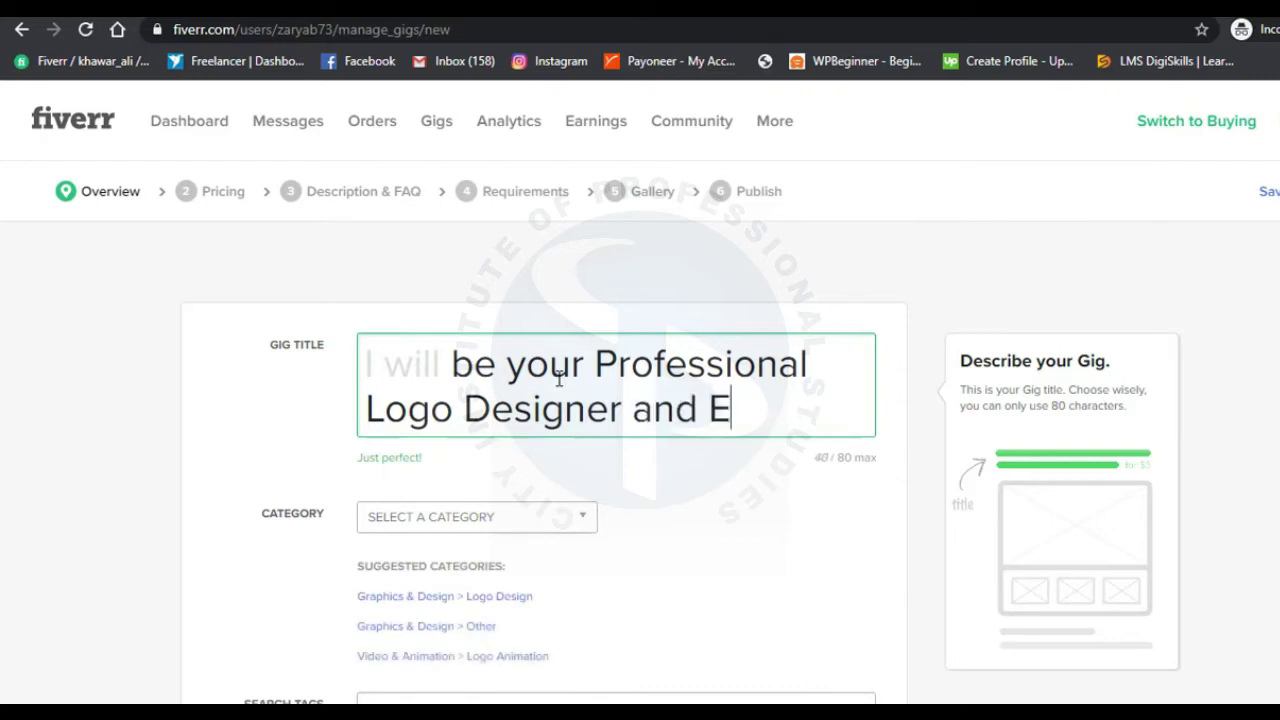
Step: Remove the word "and" before "Editor" in the gig title
{"action": "key", "text": "Left"}
{"action": "key", "text": "Left"}
{"action": "key", "text": "Left"}
{"action": "key", "text": "Left"}
{"action": "key", "text": "Left"}
{"action": "key", "text": "Left"}
{"action": "key", "text": "Left"}
{"action": "key", "text": "Left"}
{"action": "key", "text": "BackSpace"}
{"action": "key", "text": "BackSpace"}
{"action": "key", "text": "BackSpace"}
{"action": "key", "text": "BackSpace"}
{"action": "key", "text": "BackSpace"}
{"action": "type", "text": ", \\"}
{"action": "key", "text": "BackSpace"}
{"action": "key", "text": "BackSpace"}
{"action": "key", "text": "BackSpace"}
{"action": "key", "text": "BackSpace"}
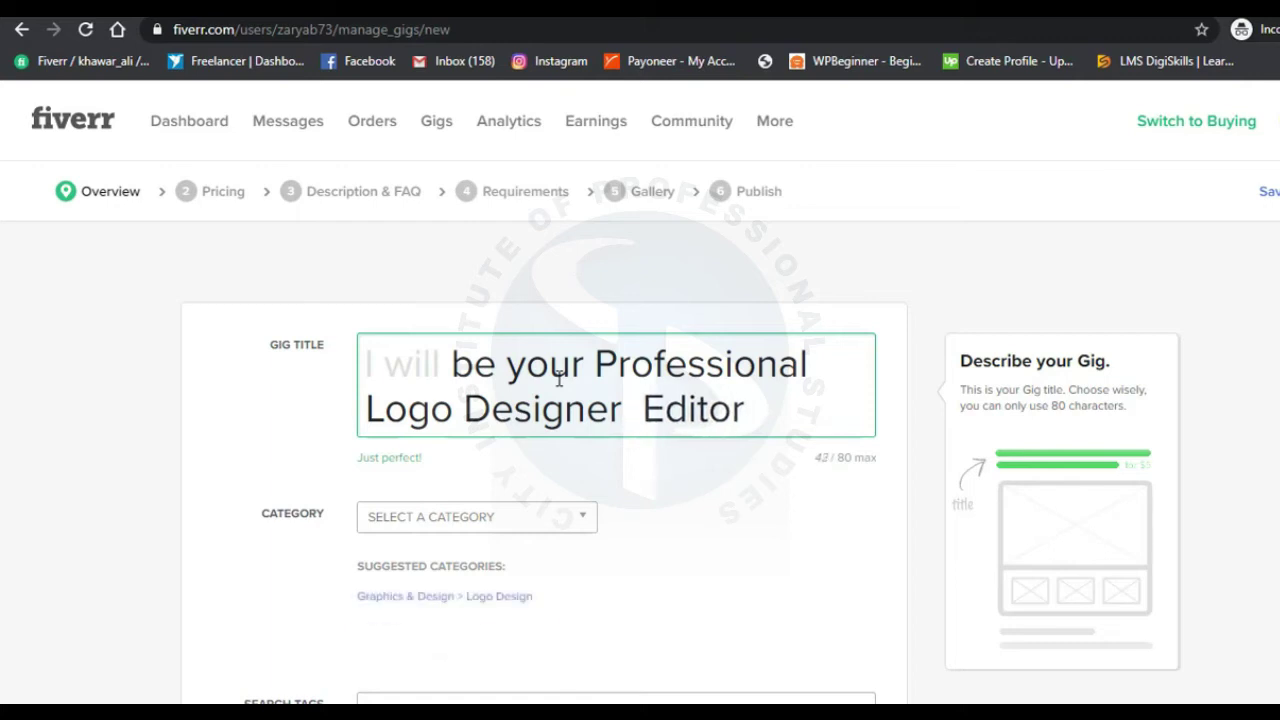
Step: Choose the suggested Graphics & Design > Logo Design category and select the AI, JPG, PDF, PNG, PSD, EPS, CDR and SVG file formats
{"action": "left_click", "coordinate": [497, 598]}
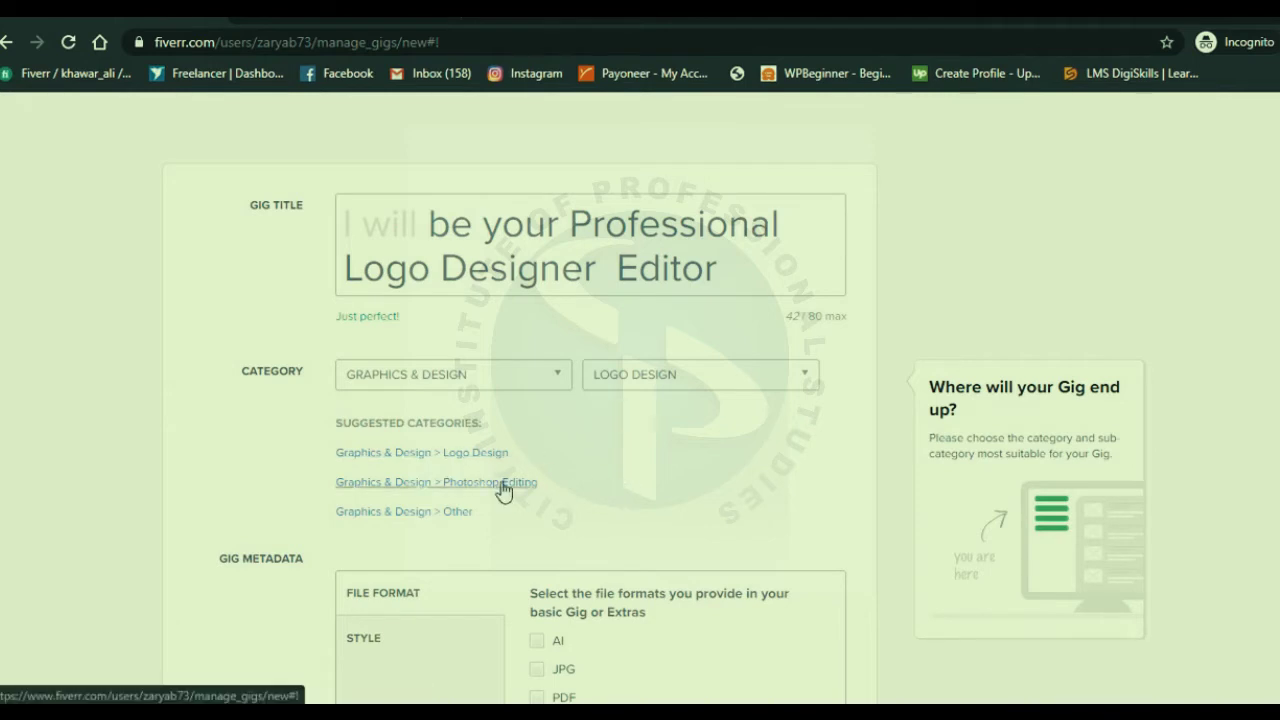
{"action": "scroll", "coordinate": [578, 502], "scroll_direction": "down", "scroll_amount": 2}
{"action": "scroll", "coordinate": [578, 500], "scroll_direction": "down", "scroll_amount": 2}
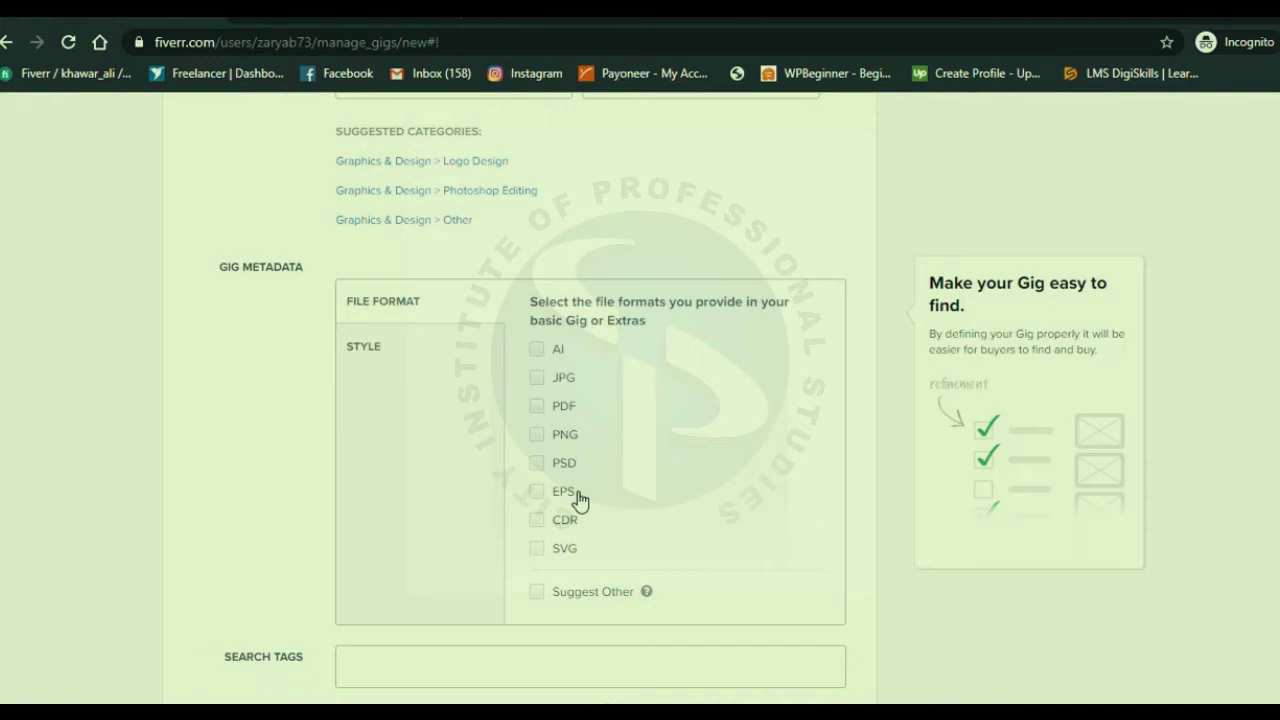
{"action": "left_click", "coordinate": [538, 352]}
{"action": "left_click", "coordinate": [537, 385]}
{"action": "left_click", "coordinate": [537, 408]}
{"action": "left_click", "coordinate": [537, 435]}
{"action": "left_click", "coordinate": [538, 494]}
{"action": "left_click", "coordinate": [537, 552]}
{"action": "left_click", "coordinate": [539, 521]}
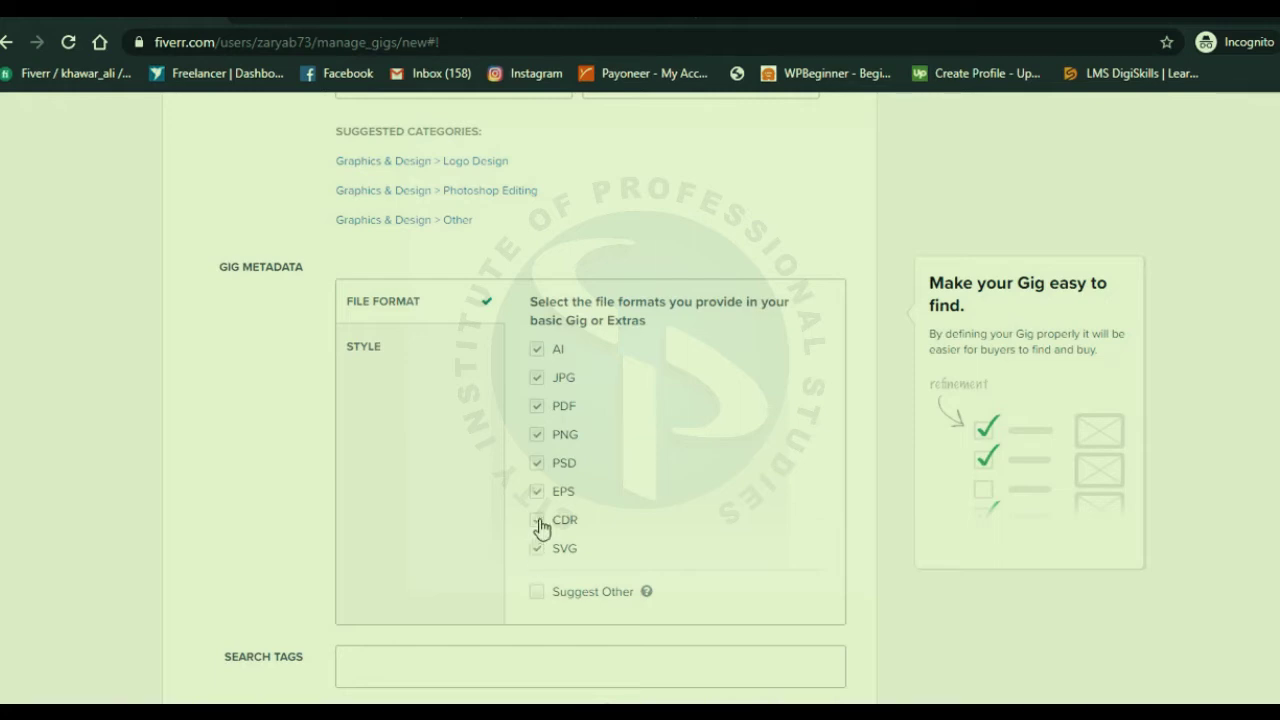
Step: Examine the logo style choices in the gig metadata, including the Suggest Other option
{"action": "left_click", "coordinate": [417, 360]}
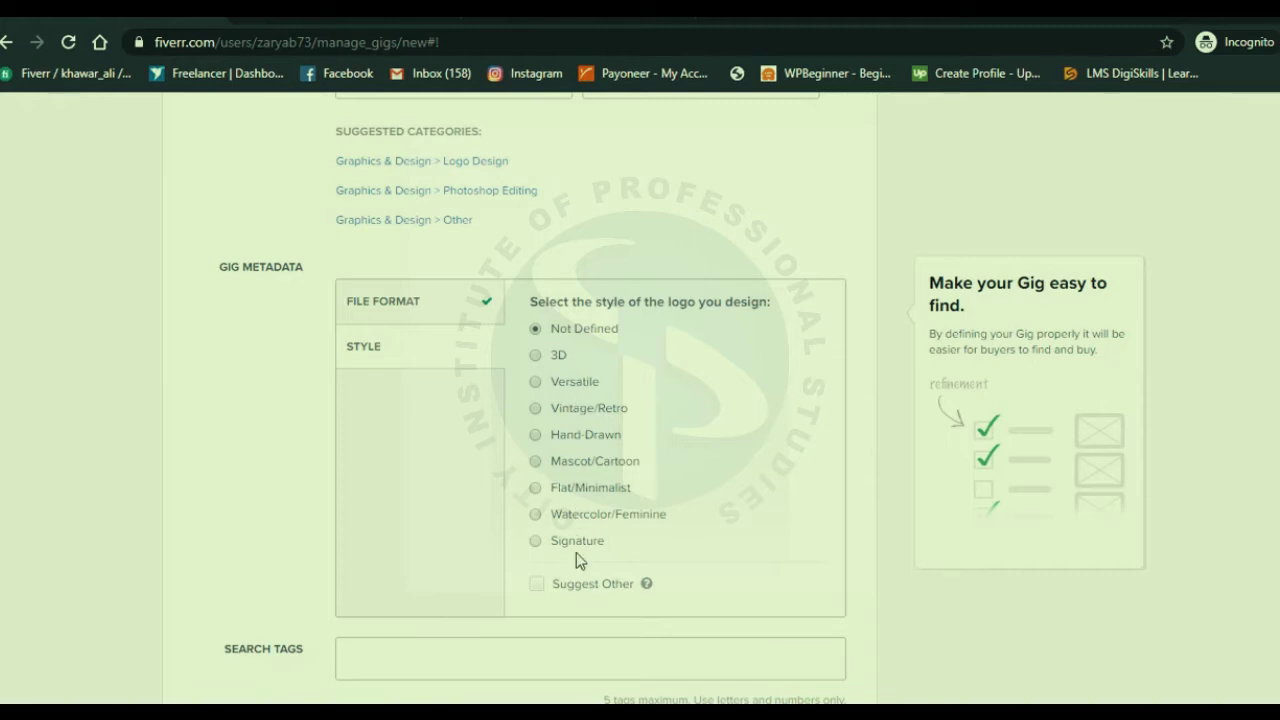
{"action": "left_click", "coordinate": [577, 588]}
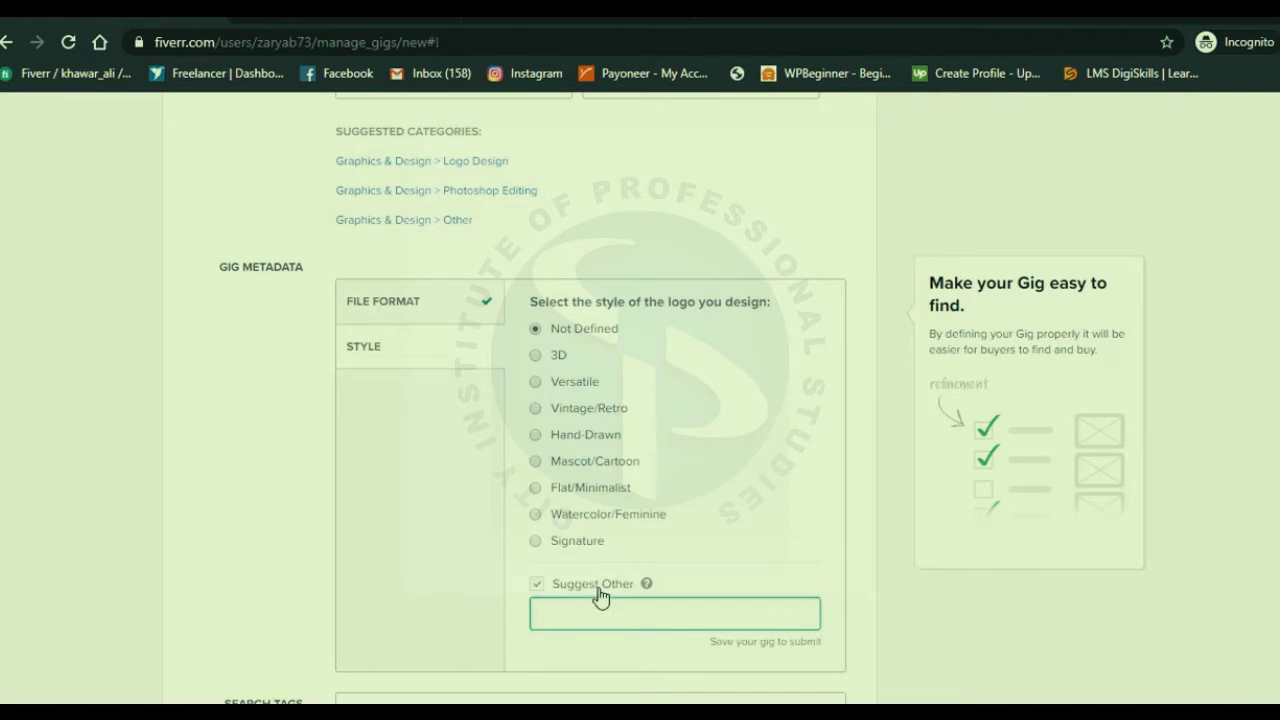
{"action": "left_click", "coordinate": [600, 590]}
Step: Add the suggested search tags "custom logo" and "create logo" to the gig
{"action": "scroll", "coordinate": [667, 560], "scroll_direction": "down", "scroll_amount": 3}
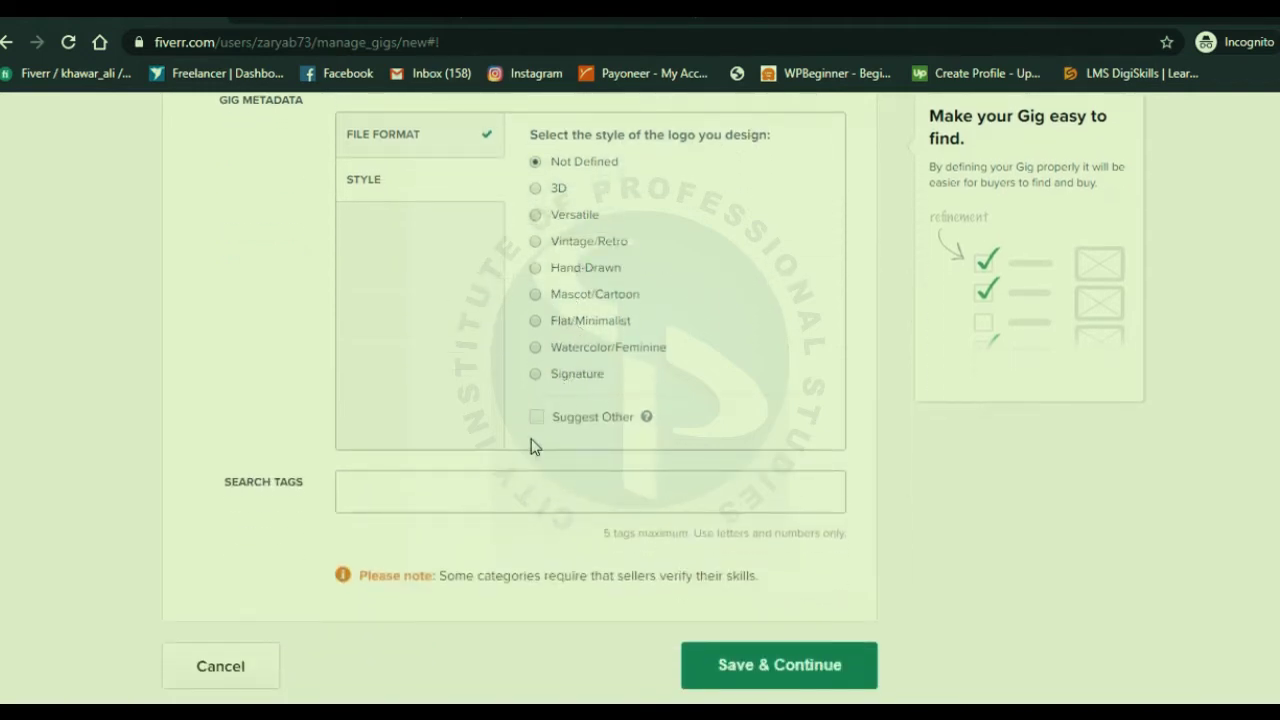
{"action": "left_click", "coordinate": [508, 479]}
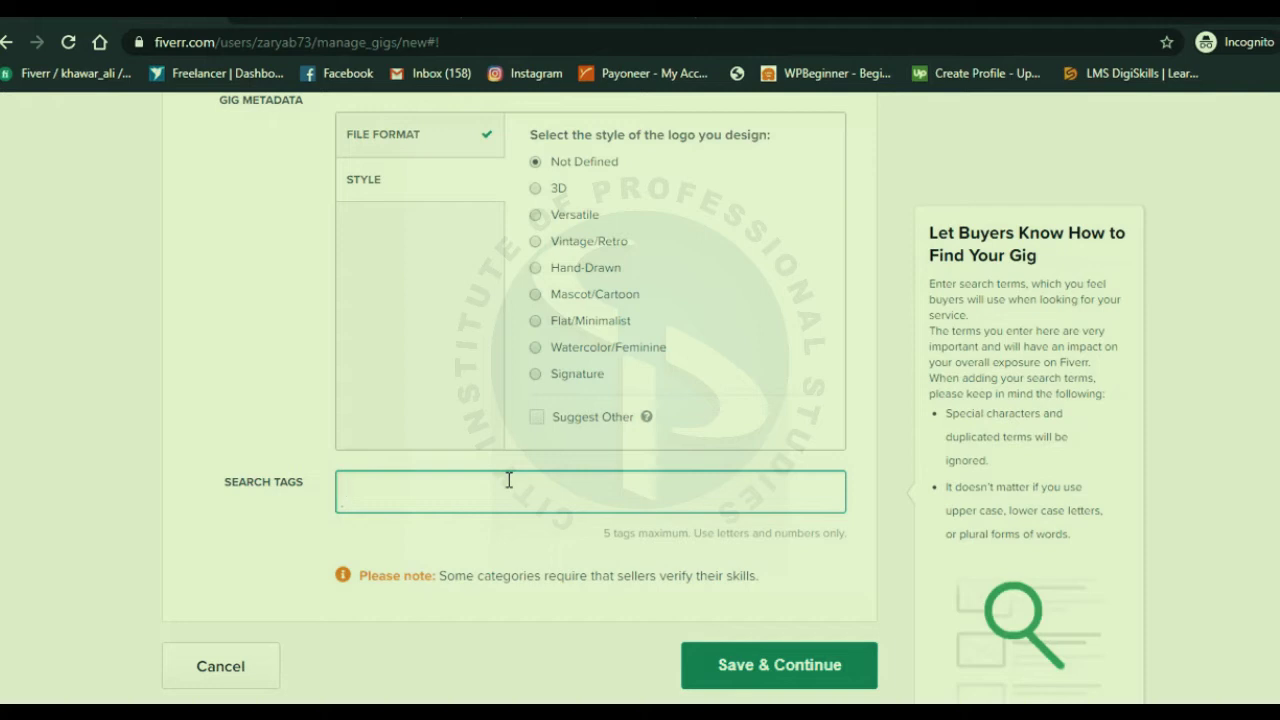
{"action": "type", "text": "logo"}
{"action": "key", "text": "Down"}
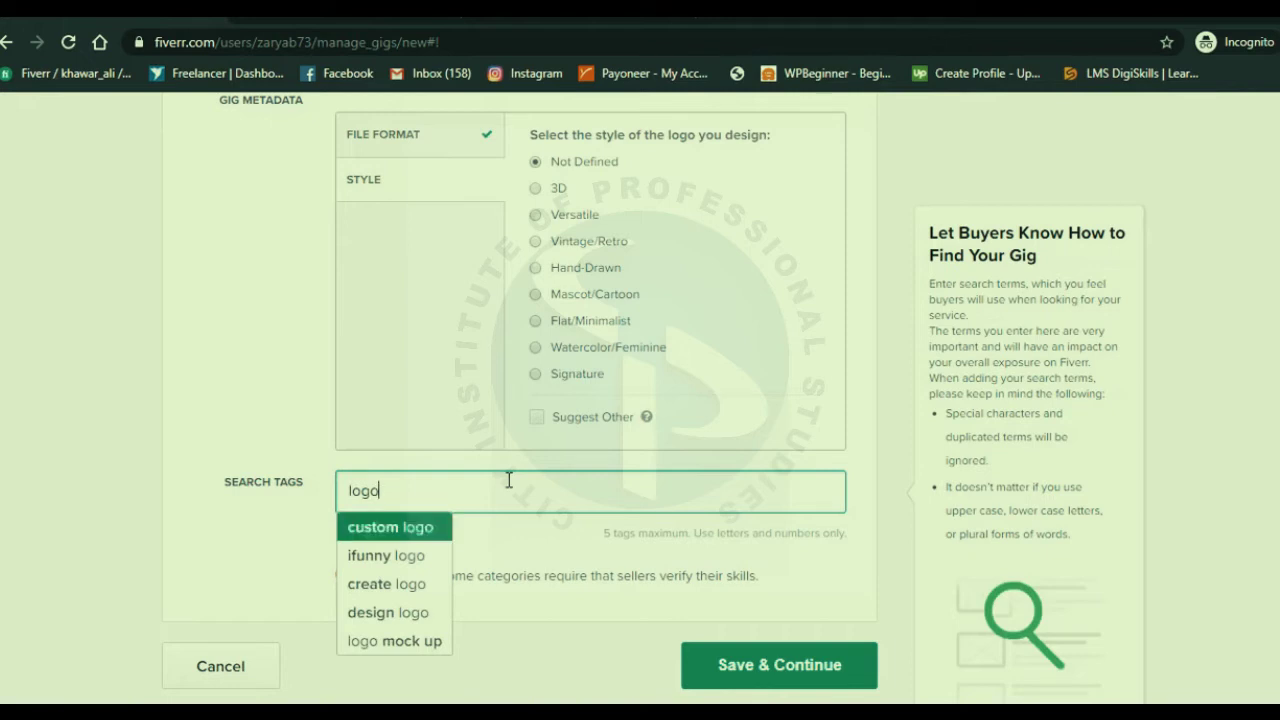
{"action": "key", "text": "Return"}
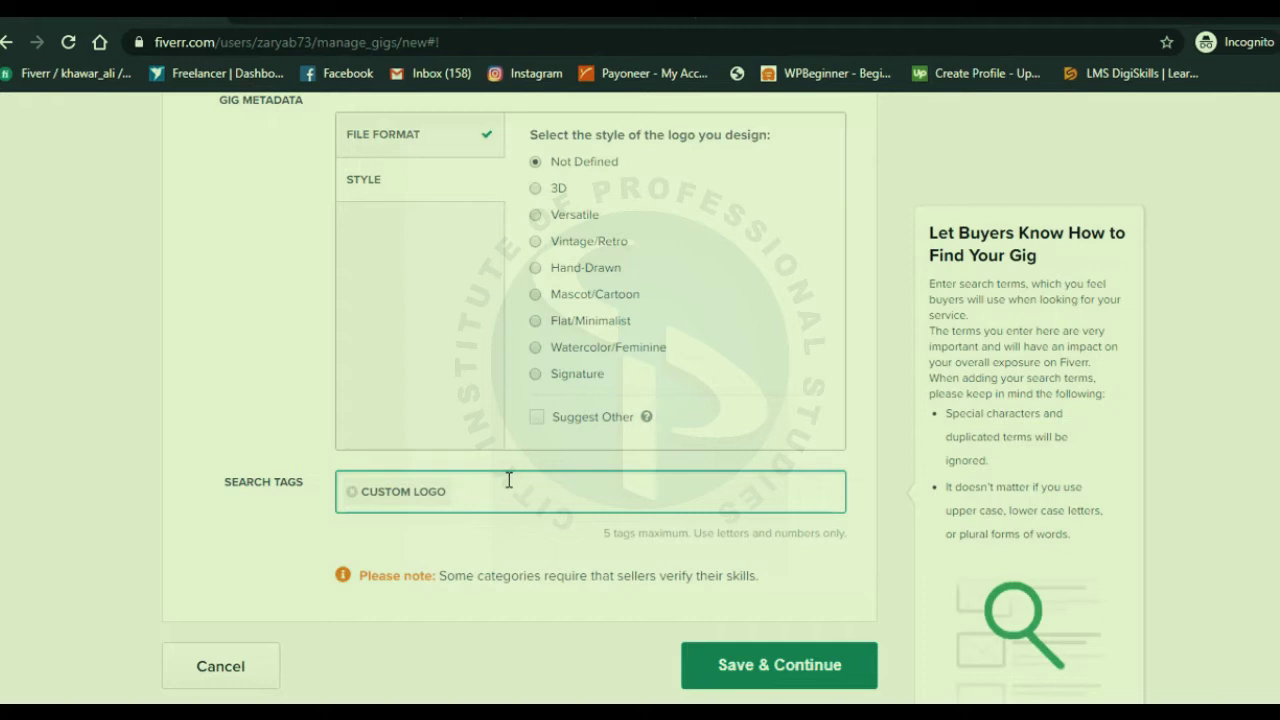
{"action": "type", "text": "logo"}
{"action": "key", "text": "Down"}
{"action": "key", "text": "Down"}
{"action": "key", "text": "Down"}
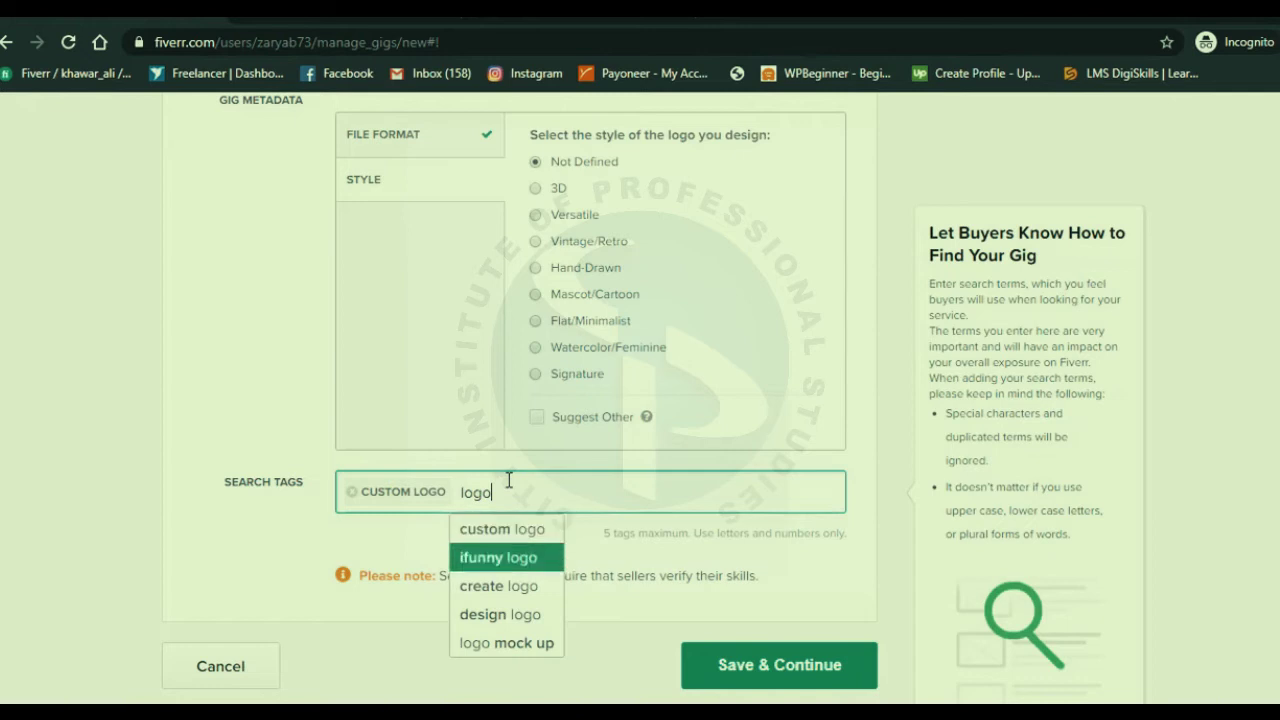
{"action": "key", "text": "Return"}
Step: Add the suggested search tag "design logo" to the gig
{"action": "type", "text": "lo"}
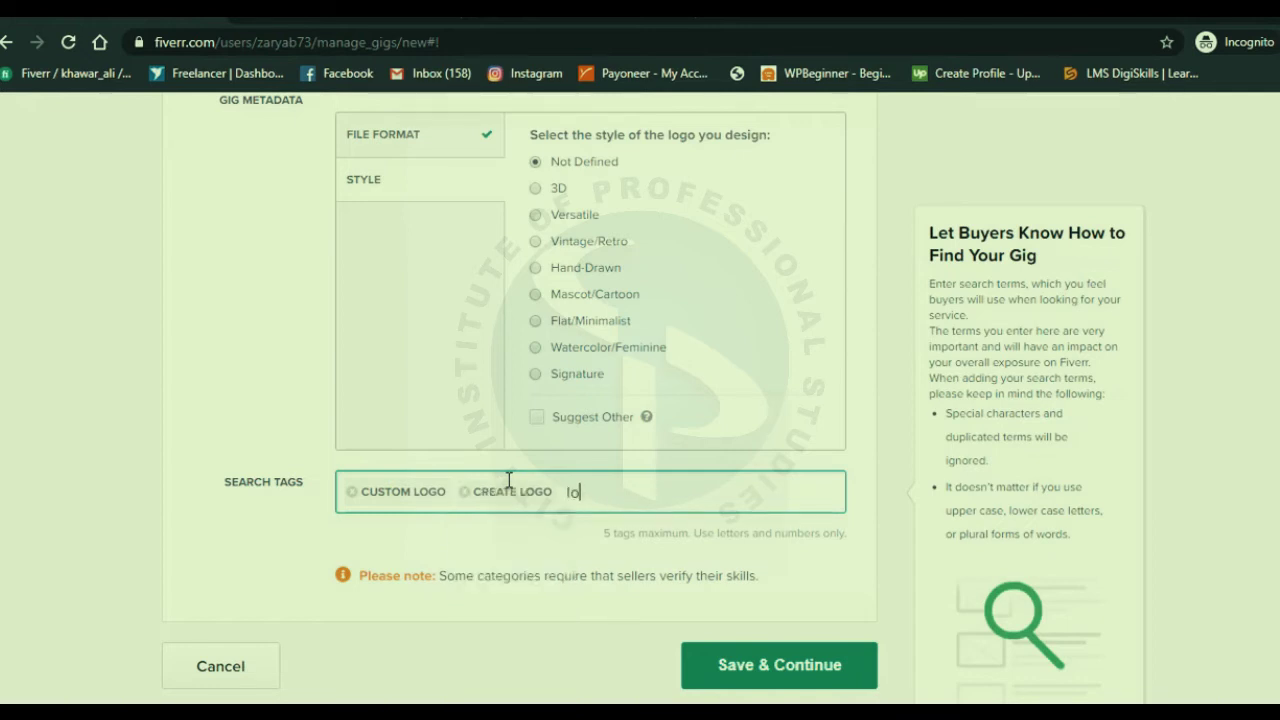
{"action": "type", "text": "go"}
{"action": "key", "text": "Down"}
{"action": "key", "text": "Down"}
{"action": "key", "text": "Down"}
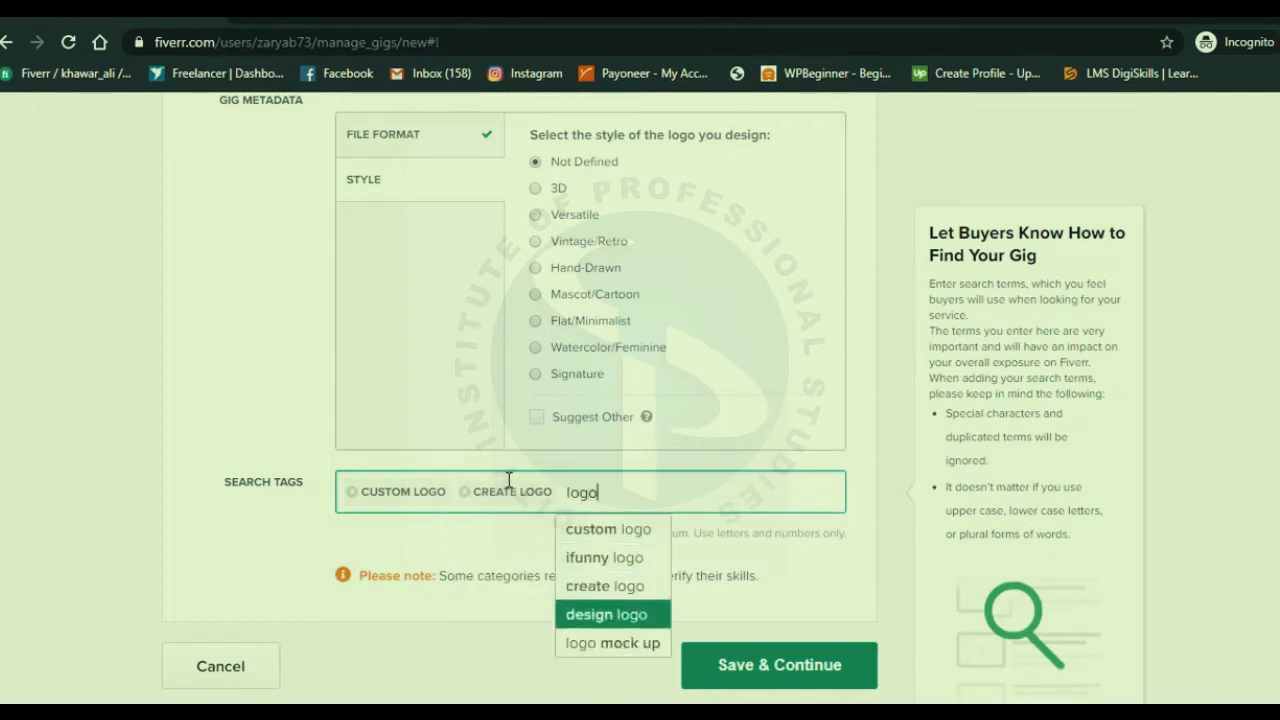
{"action": "key", "text": "Return"}
Step: Add the custom search tags "logo editor" and "logo designer" to the gig
{"action": "type", "text": "logo edi"}
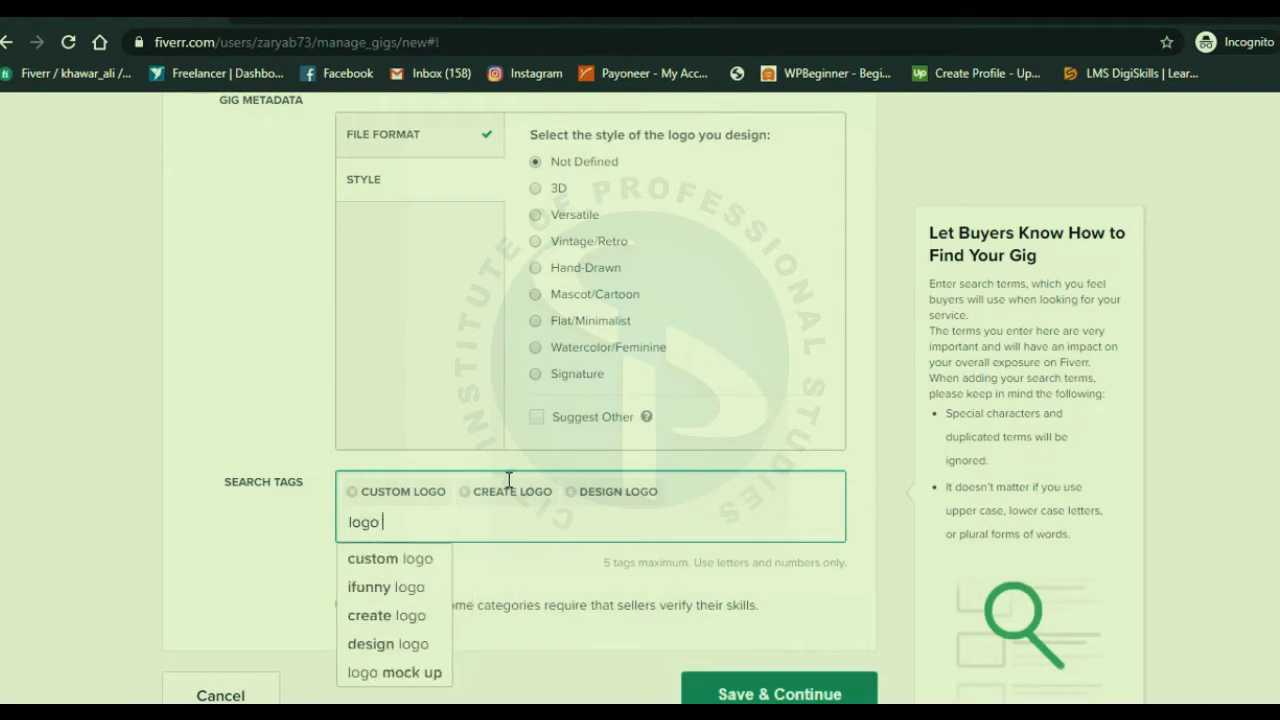
{"action": "type", "text": "tor"}
{"action": "key", "text": "Return"}
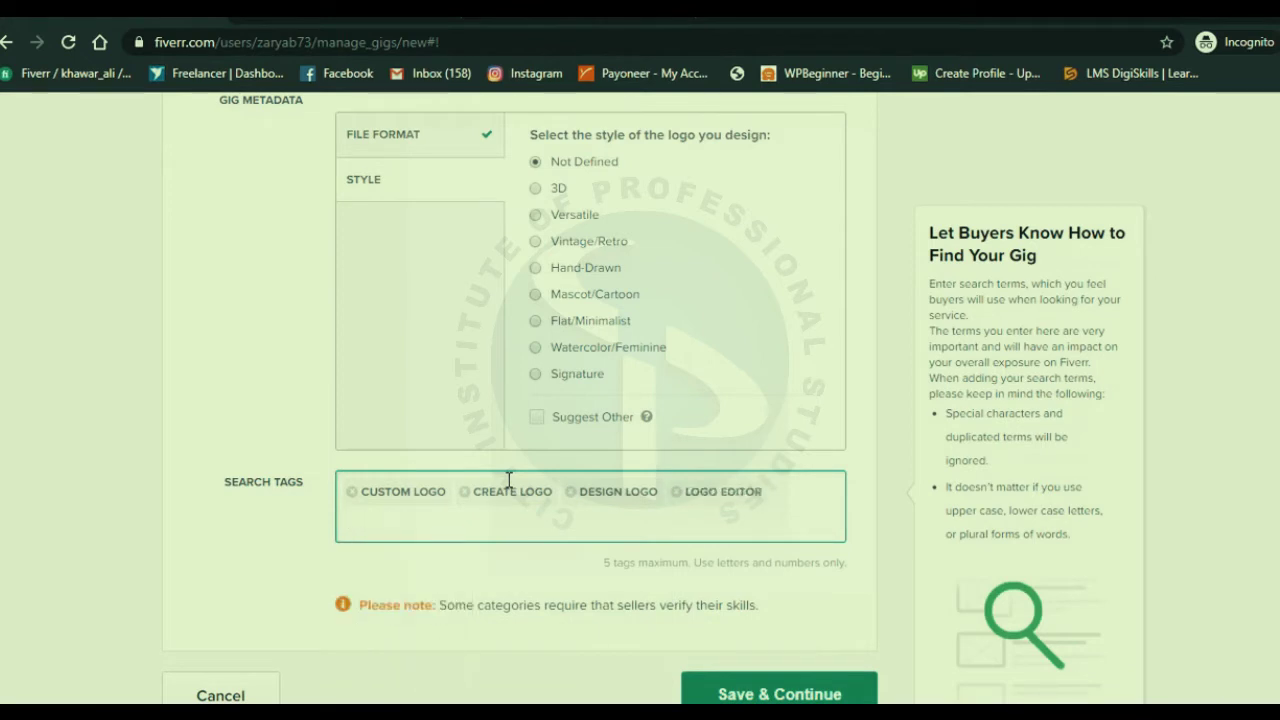
{"action": "type", "text": "logo"}
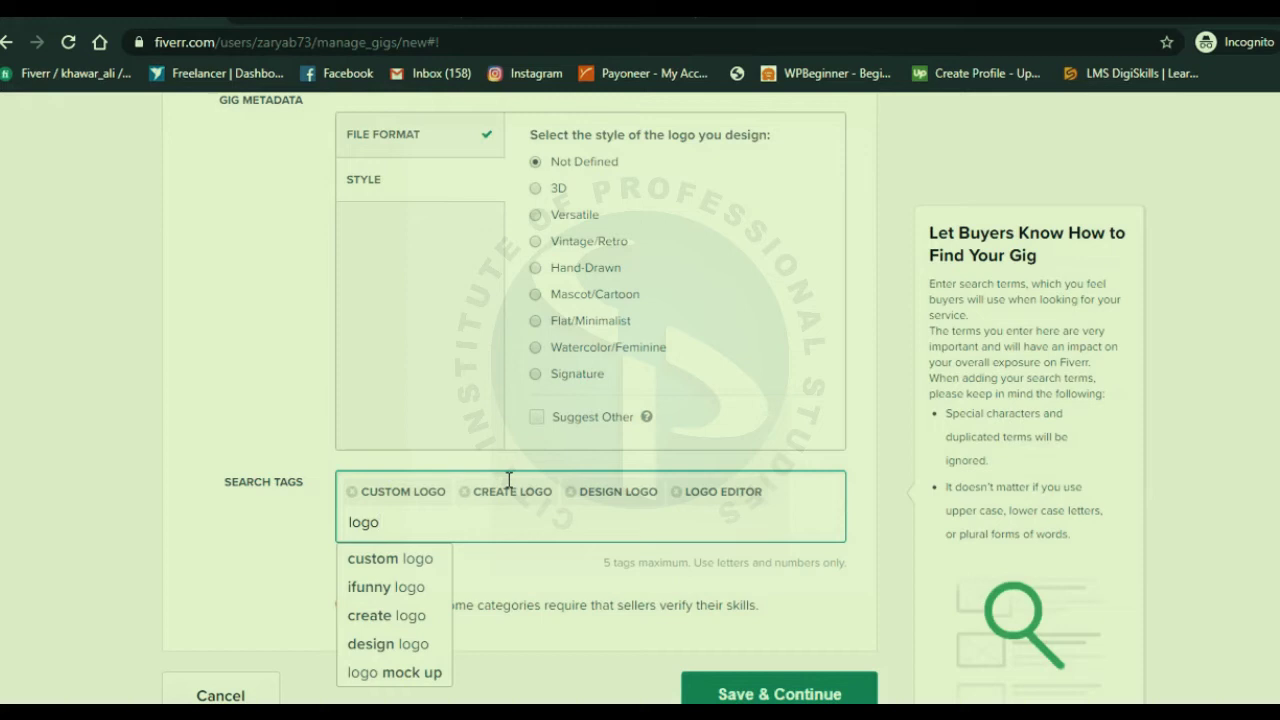
{"action": "type", "text": " des"}
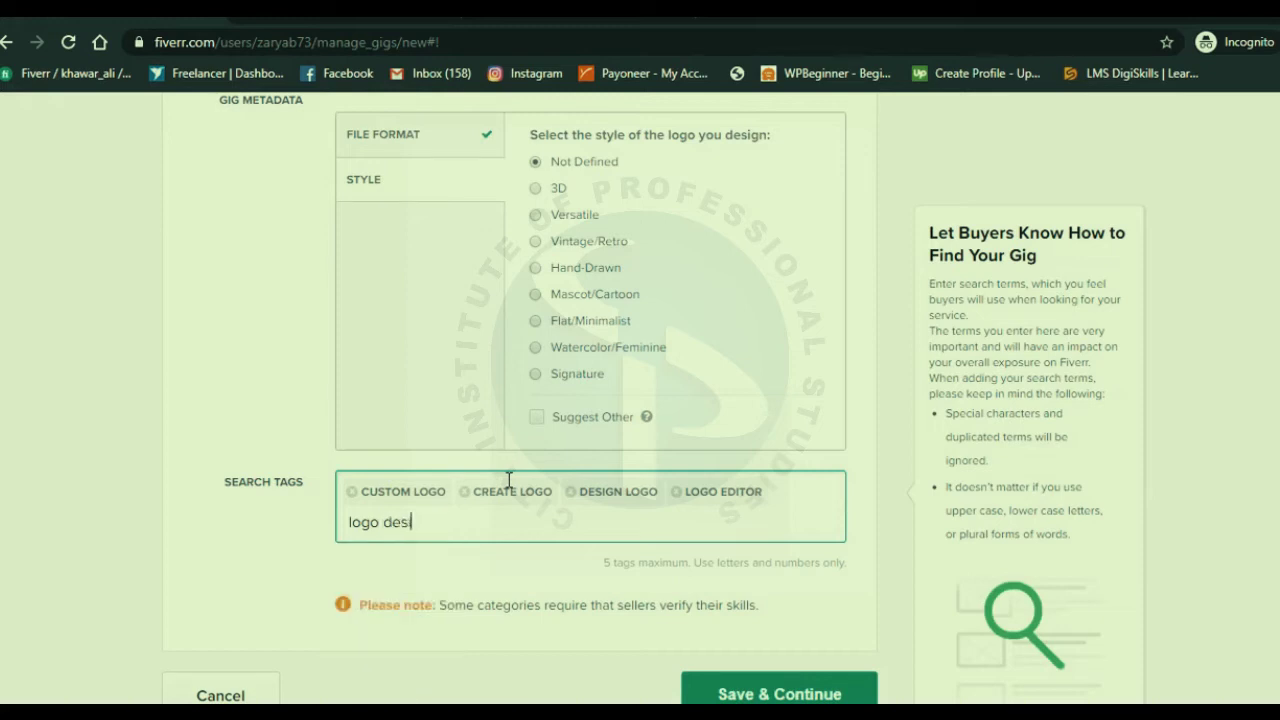
{"action": "type", "text": "igner"}
{"action": "key", "text": "Return"}
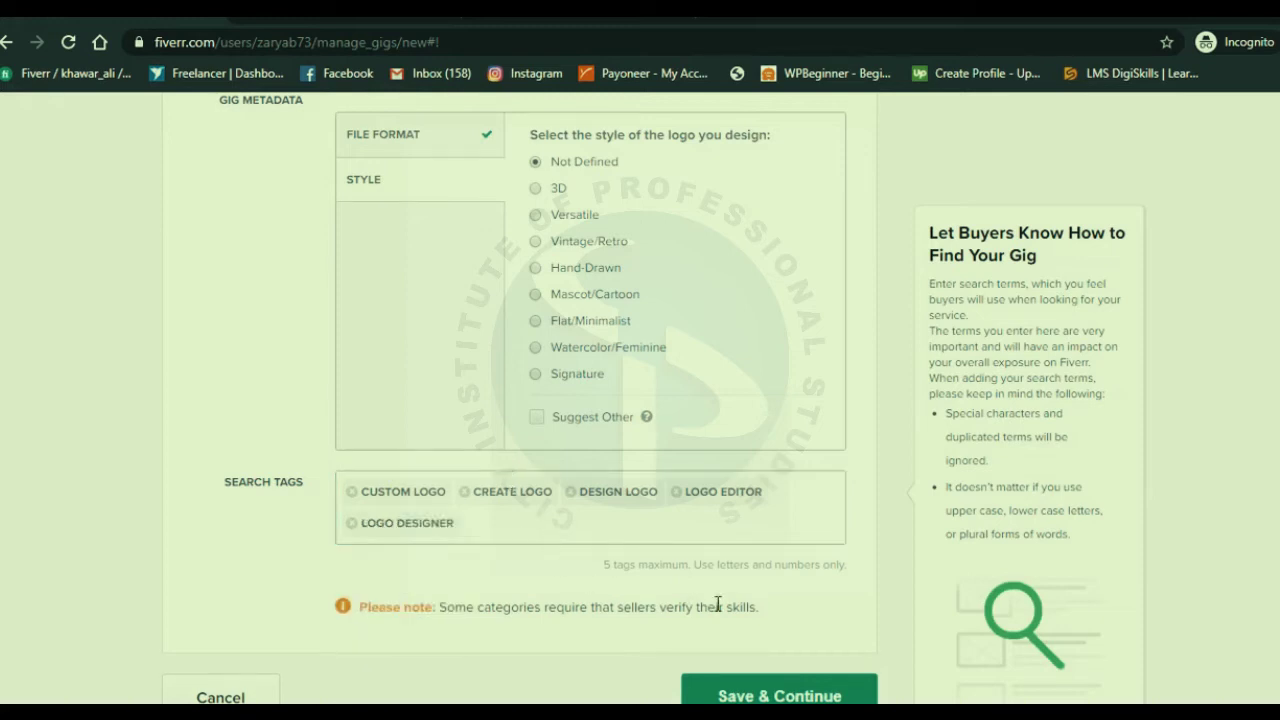
Step: Save the gig overview, continue to the pricing stage and dismiss the Gig Packages introduction
{"action": "scroll", "coordinate": [750, 644], "scroll_direction": "down", "scroll_amount": 2}
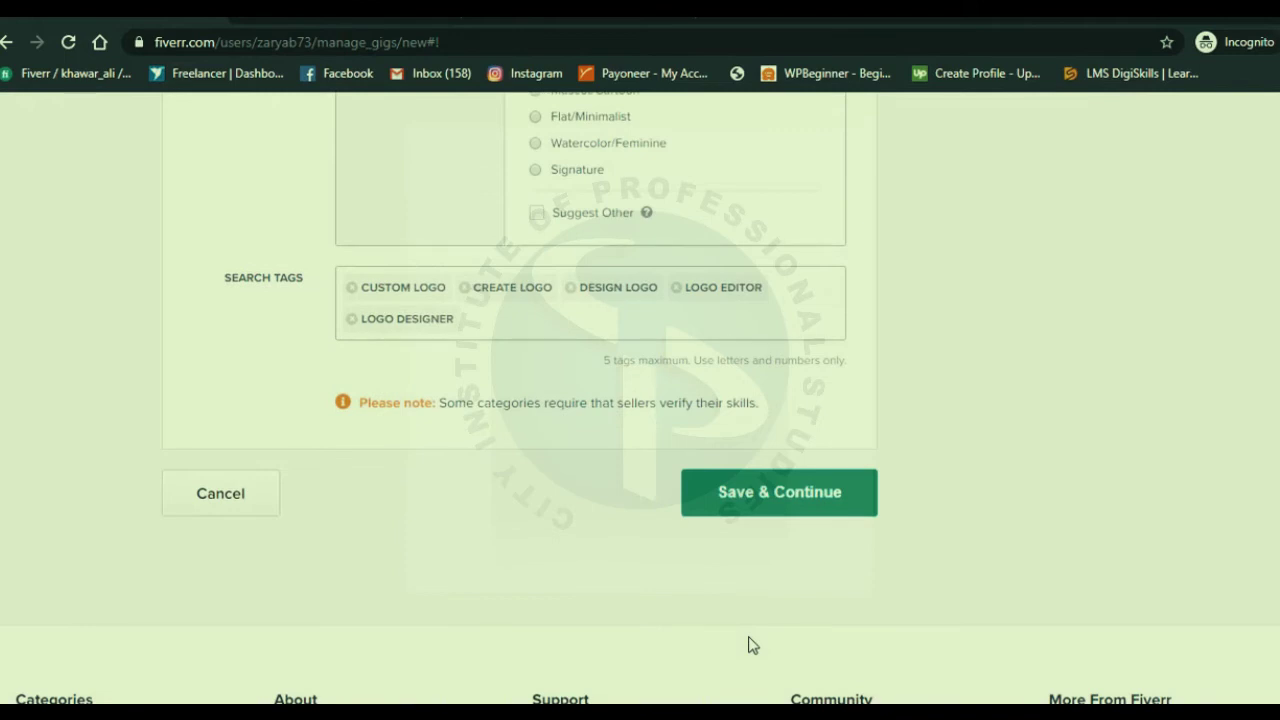
{"action": "left_click", "coordinate": [772, 513]}
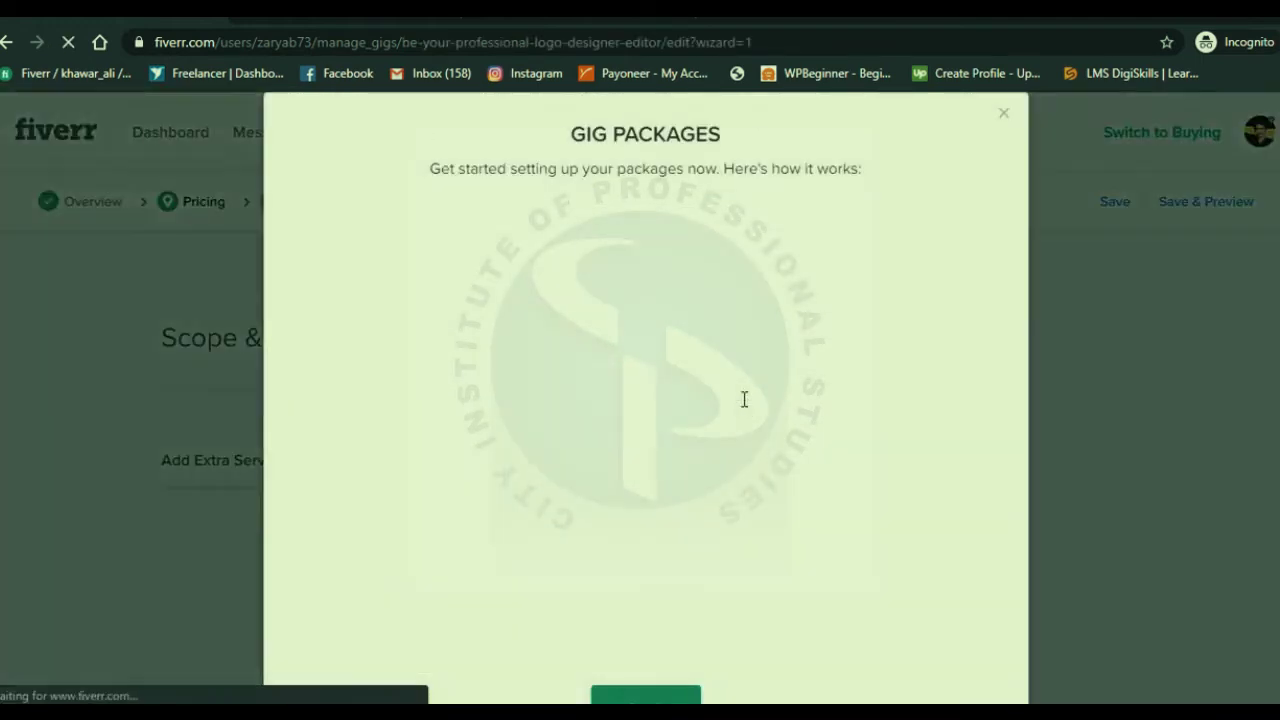
{"action": "scroll", "coordinate": [729, 434], "scroll_direction": "down", "scroll_amount": 3}
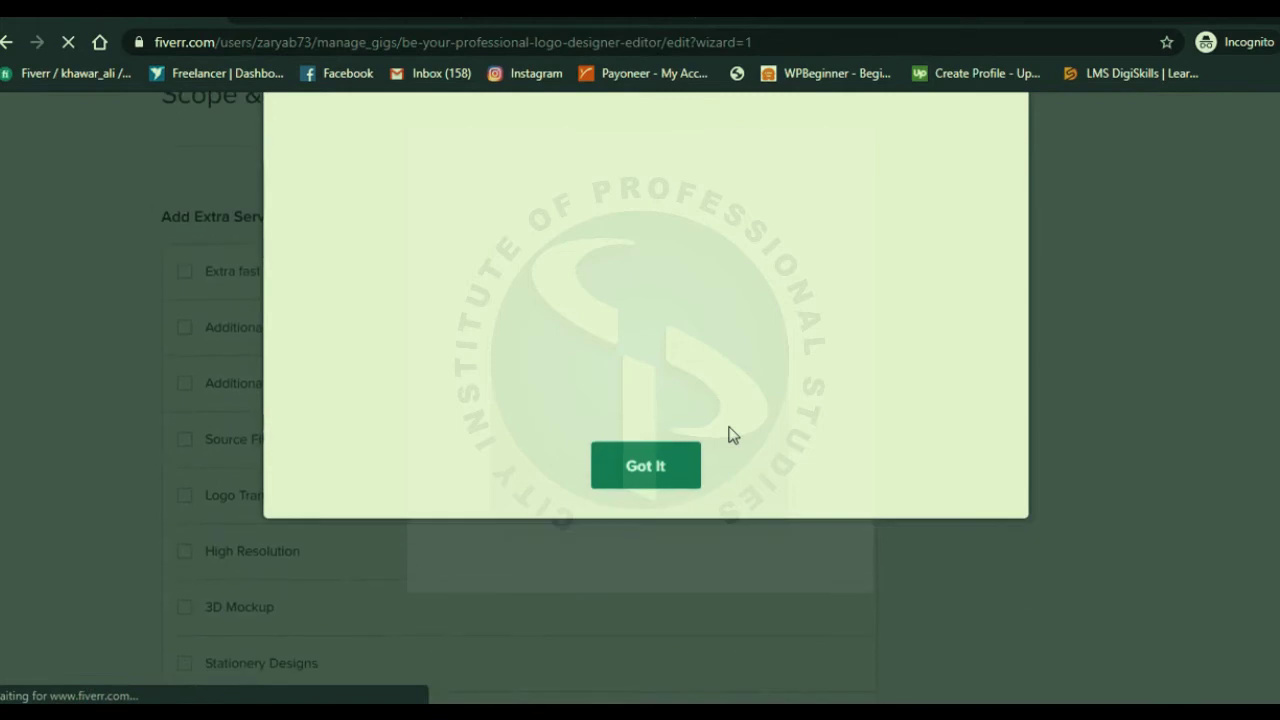
{"action": "left_click", "coordinate": [650, 466]}
Step: Name the Basic package "BASIC", leaving its description empty
{"action": "scroll", "coordinate": [446, 380], "scroll_direction": "up", "scroll_amount": 3}
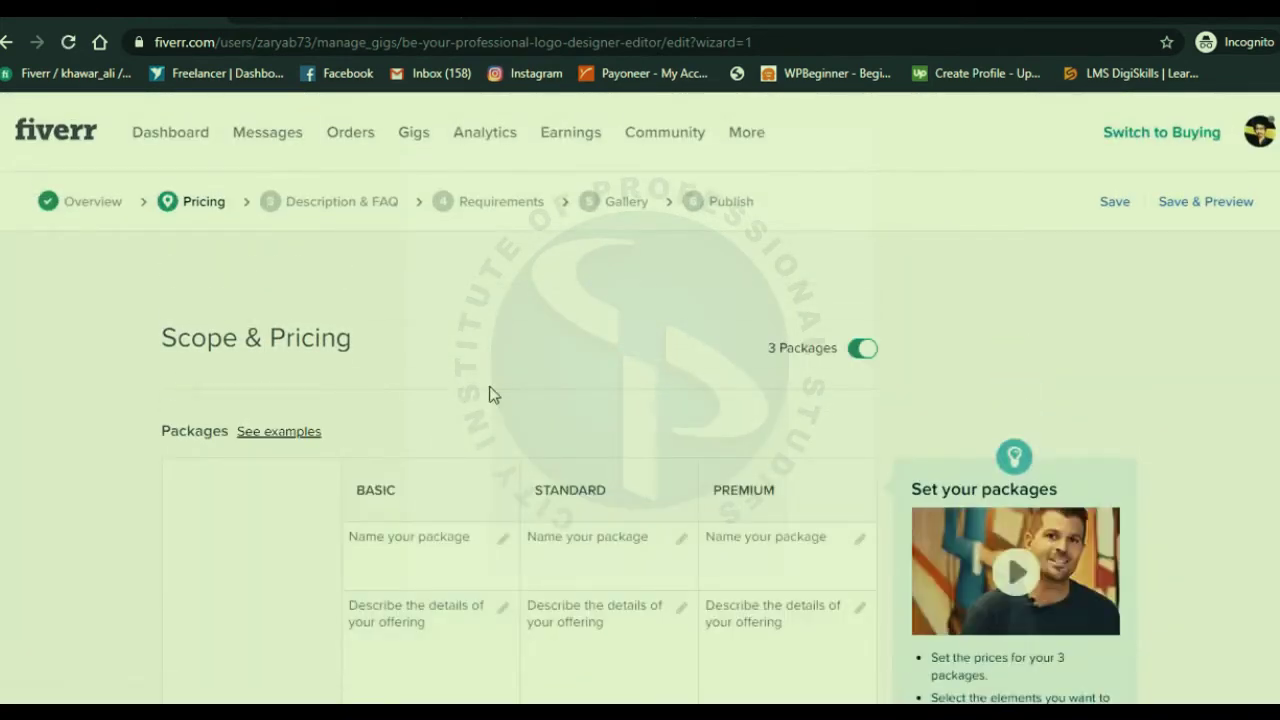
{"action": "scroll", "coordinate": [489, 394], "scroll_direction": "down", "scroll_amount": 1}
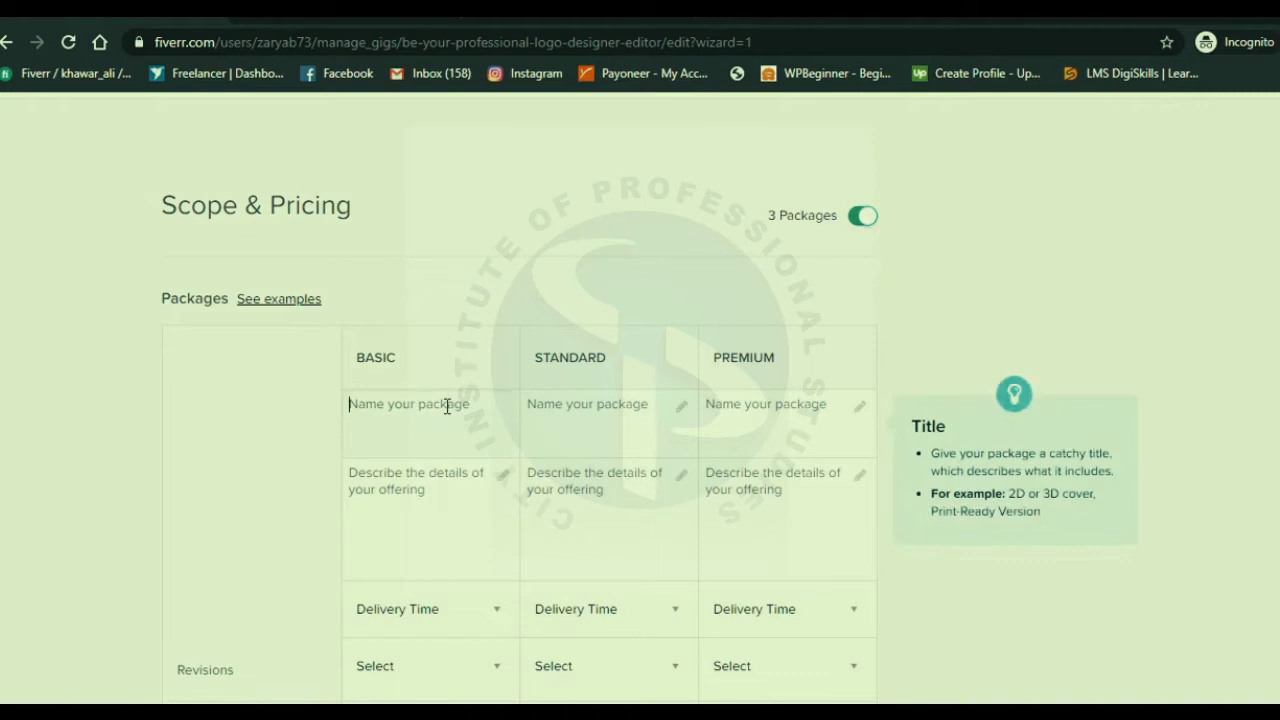
{"action": "double_click", "coordinate": [371, 353]}
{"action": "key", "text": "ctrl+c"}
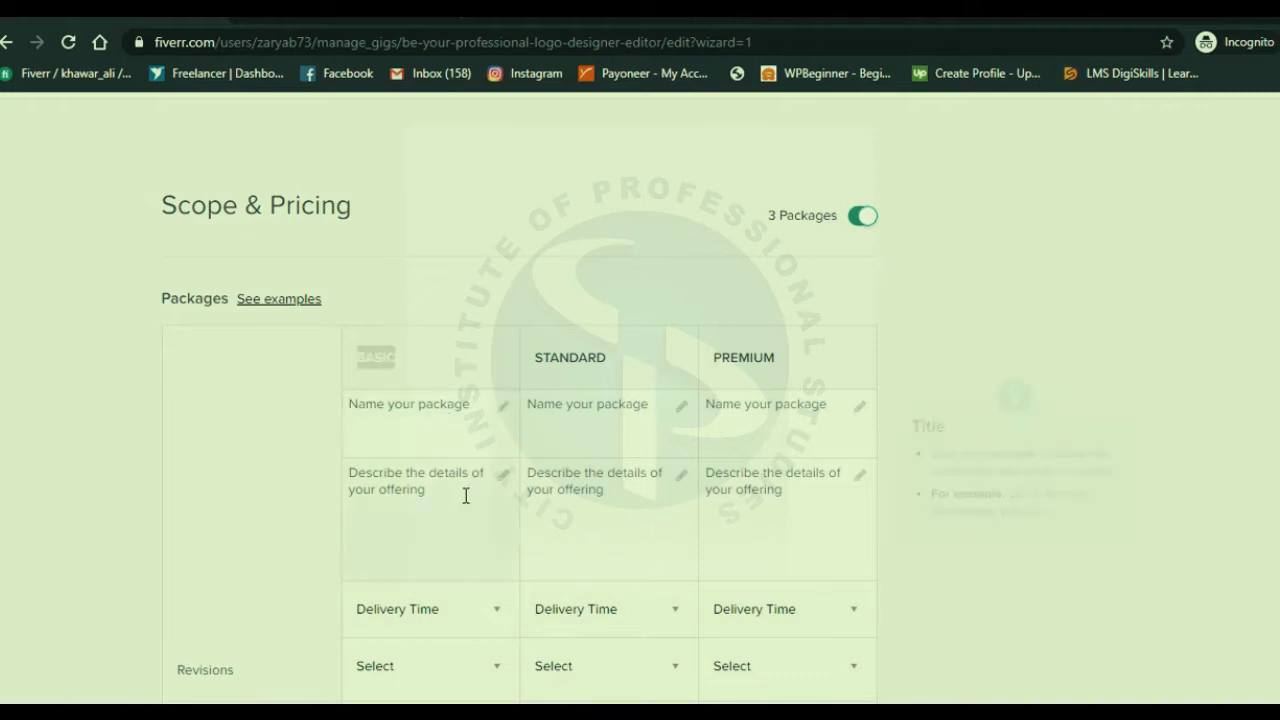
{"action": "left_click", "coordinate": [466, 495]}
{"action": "key", "text": "ctrl+v"}
{"action": "left_click", "coordinate": [437, 428]}
{"action": "key", "text": "ctrl+v"}
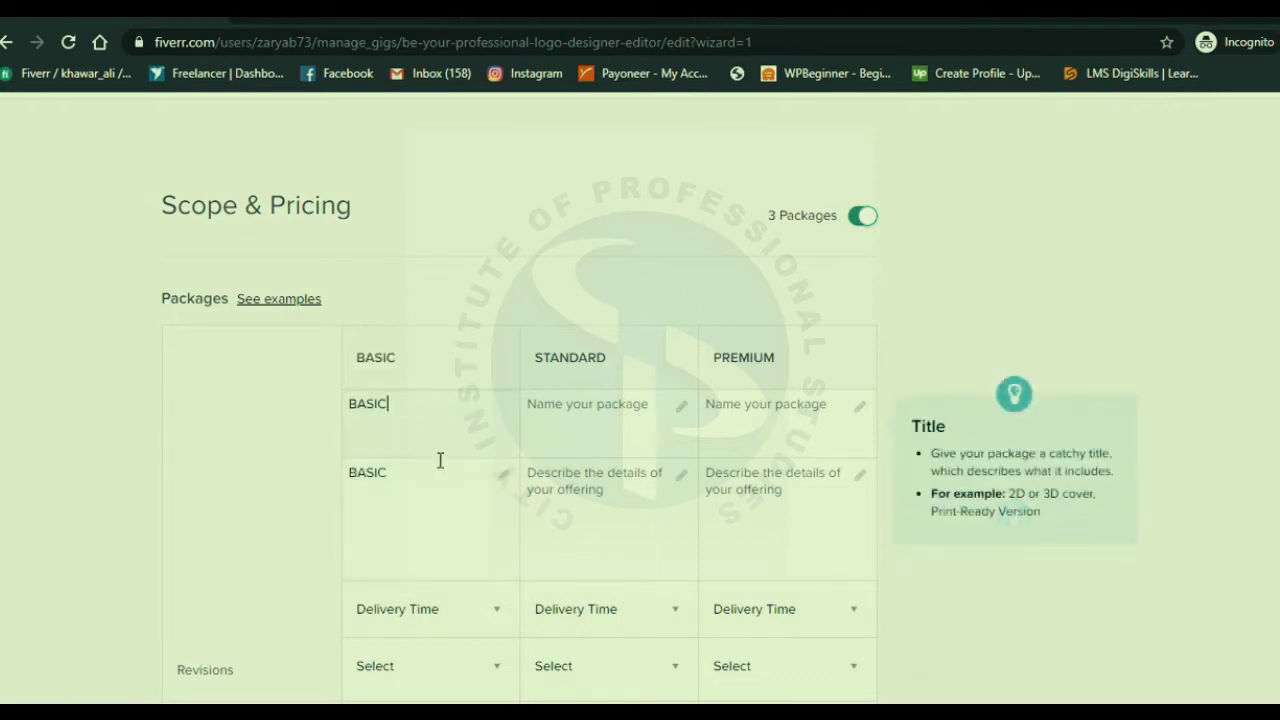
{"action": "left_click", "coordinate": [441, 495]}
{"action": "key", "text": "ctrl+a"}
{"action": "key", "text": "BackSpace"}
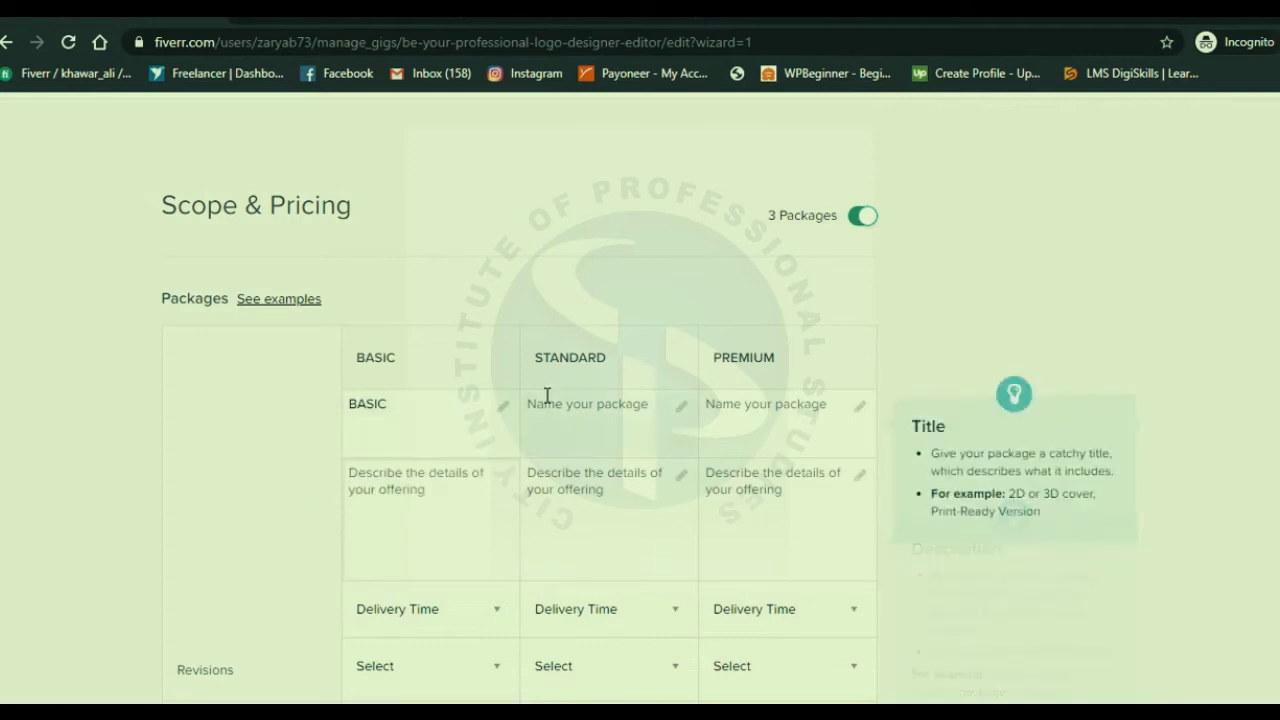
Step: Name the Standard package "STANDARD"
{"action": "double_click", "coordinate": [570, 357]}
{"action": "key", "text": "ctrl+c"}
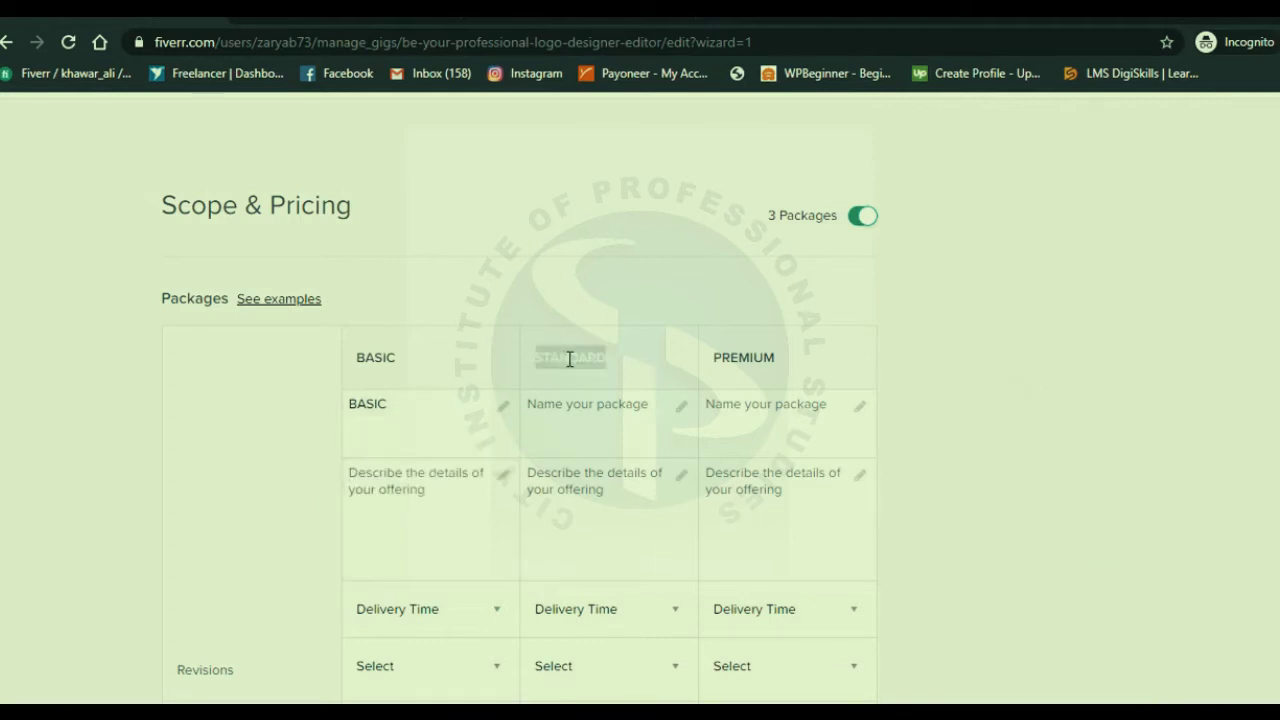
{"action": "left_click", "coordinate": [600, 430]}
{"action": "key", "text": "ctrl+v"}
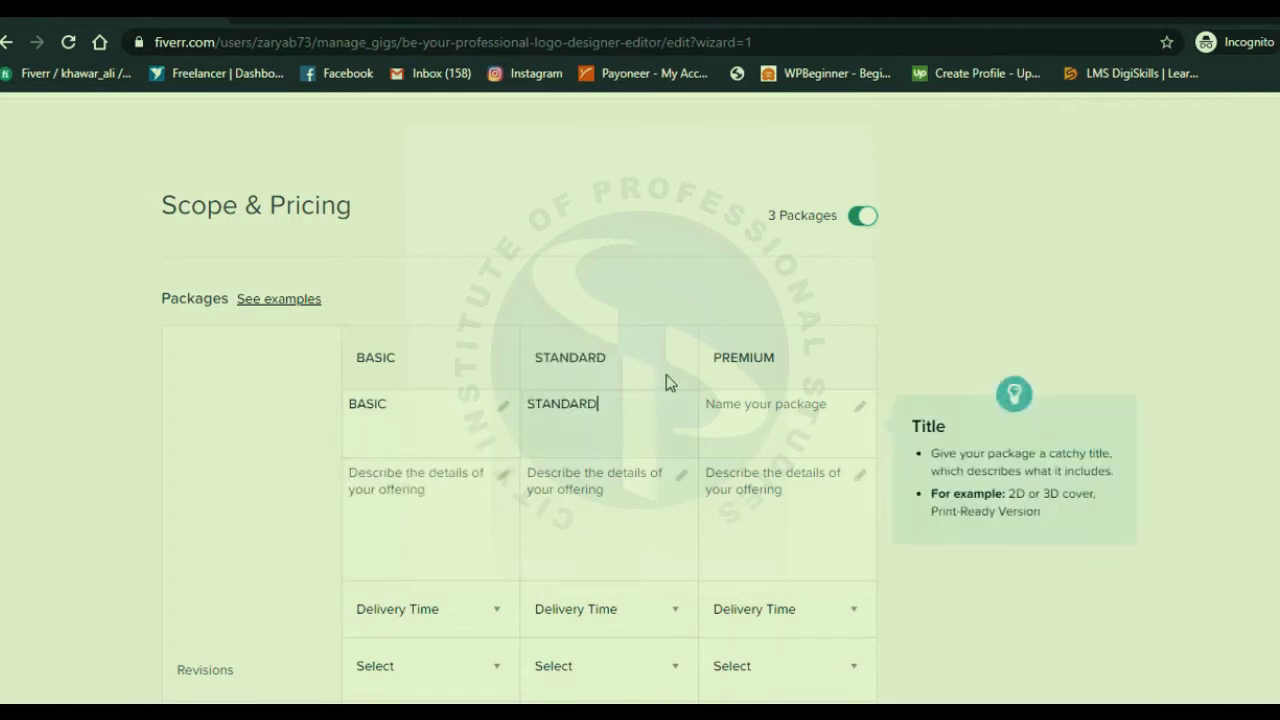
Step: Turn off the three-package option so the gig offers only the Basic package
{"action": "left_click", "coordinate": [866, 218]}
{"action": "left_click", "coordinate": [398, 404]}
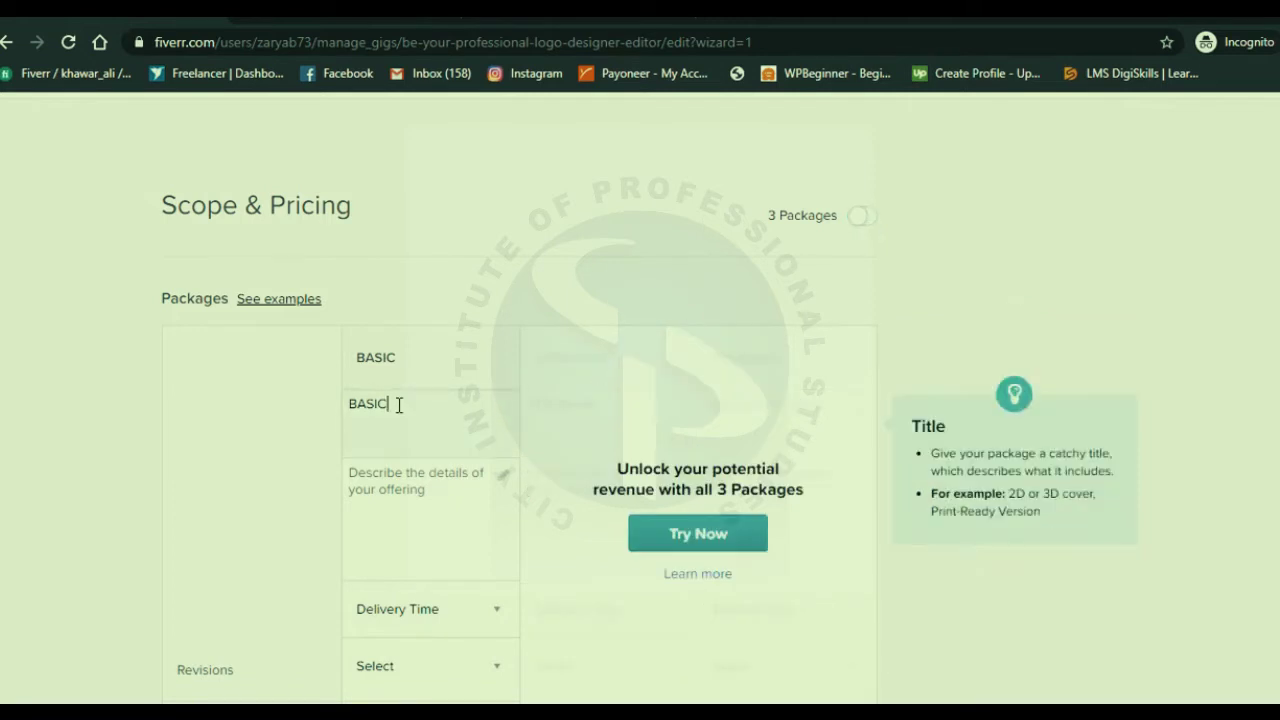
Step: Describe the Basic package as "I'll Provide you the High Defination Logo Design in just 10$ With your Requirments"
{"action": "scroll", "coordinate": [398, 406], "scroll_direction": "down", "scroll_amount": 1}
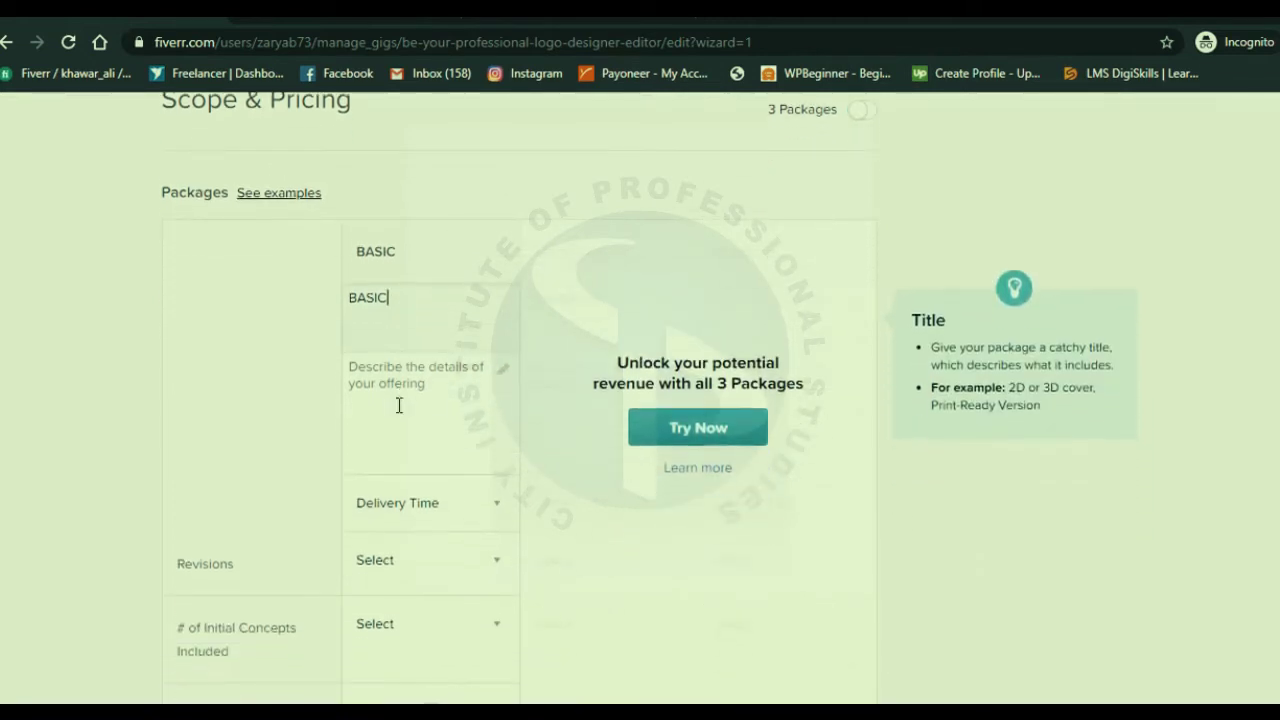
{"action": "left_click", "coordinate": [398, 403]}
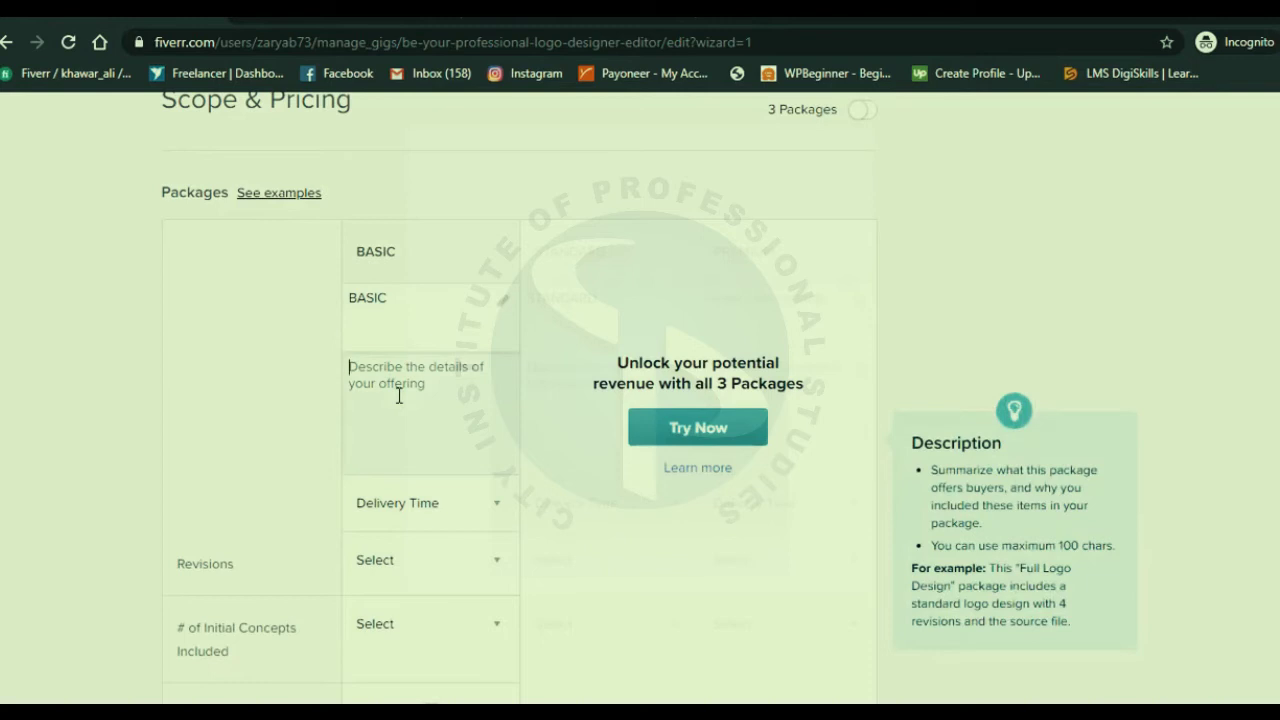
{"action": "type", "text": "I'll "}
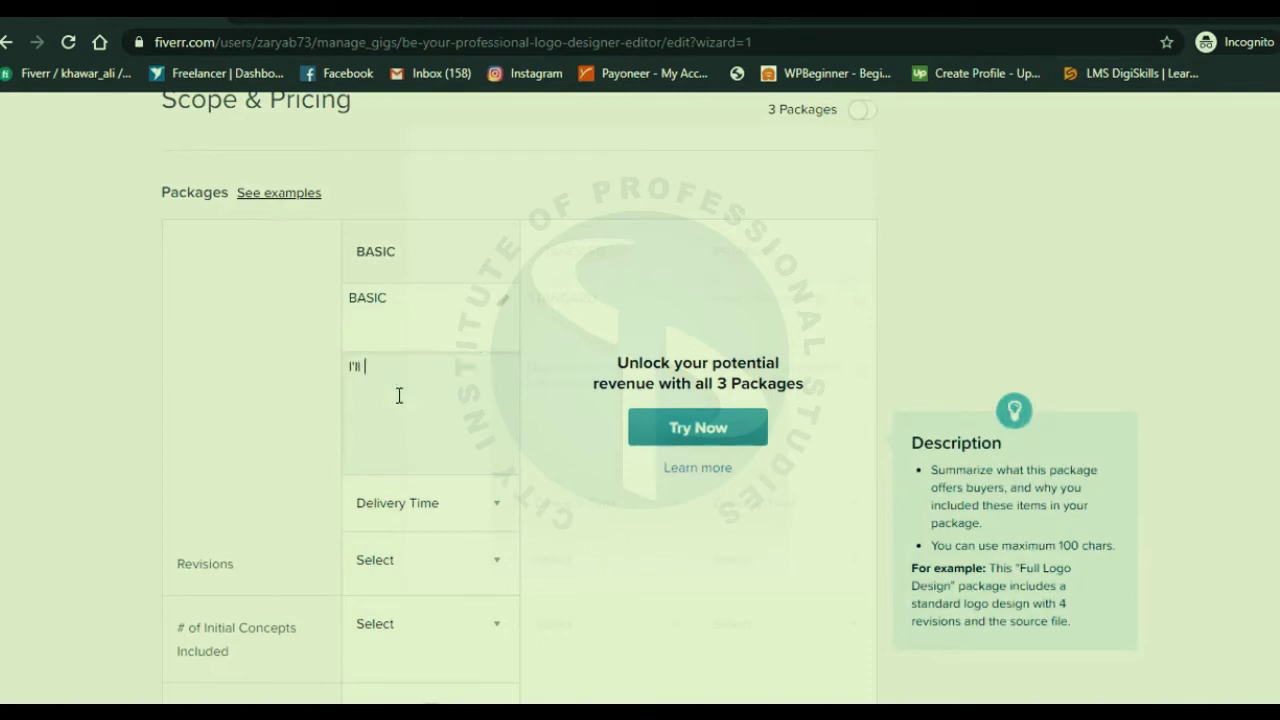
{"action": "type", "text": "Provide you the High Defination"}
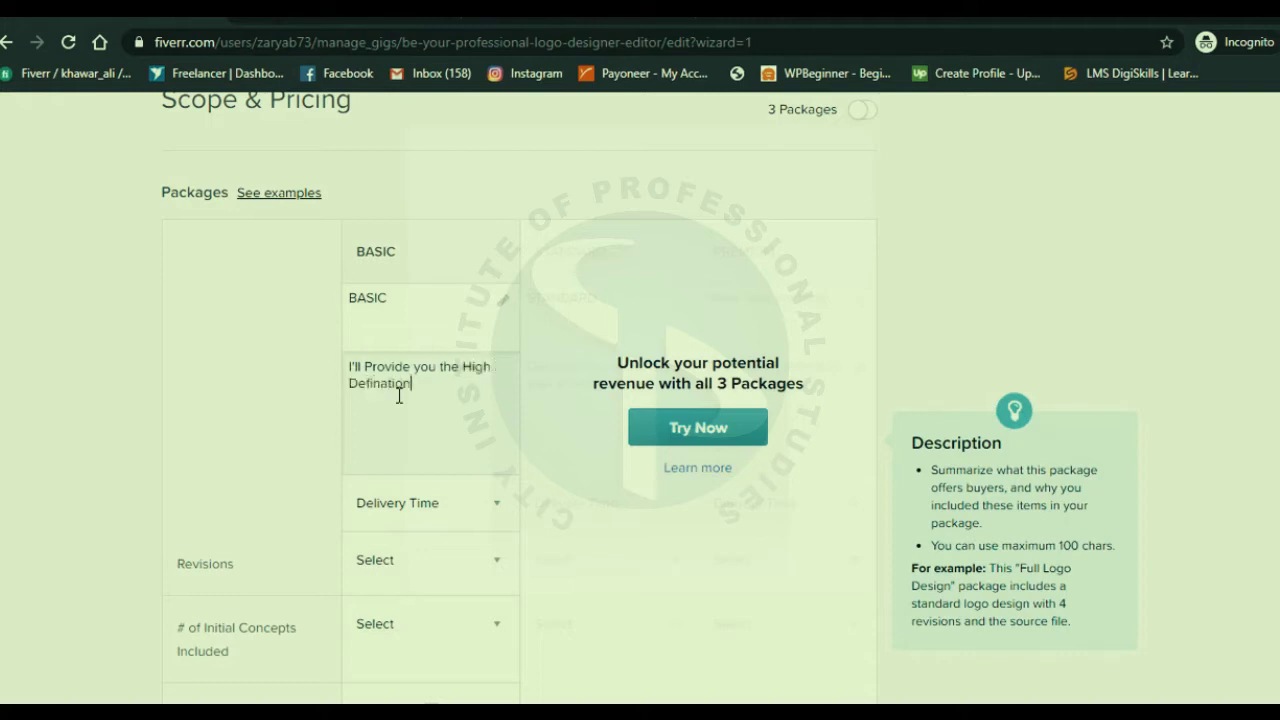
{"action": "type", "text": " Logo Design in just 10$. With your Re"}
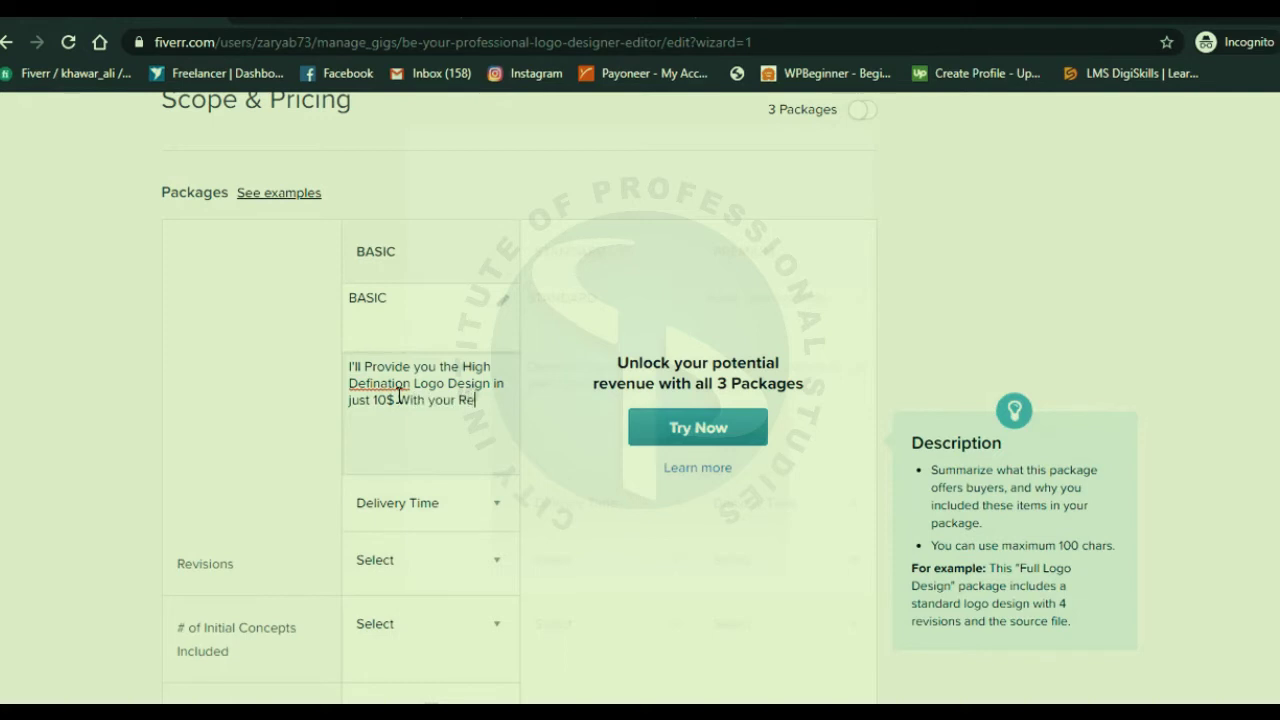
{"action": "type", "text": "quirment."}
Step: Correct the misspelled words in the Basic package description to "Definition" and "Requirements" and end it with a full stop
{"action": "right_click", "coordinate": [388, 383]}
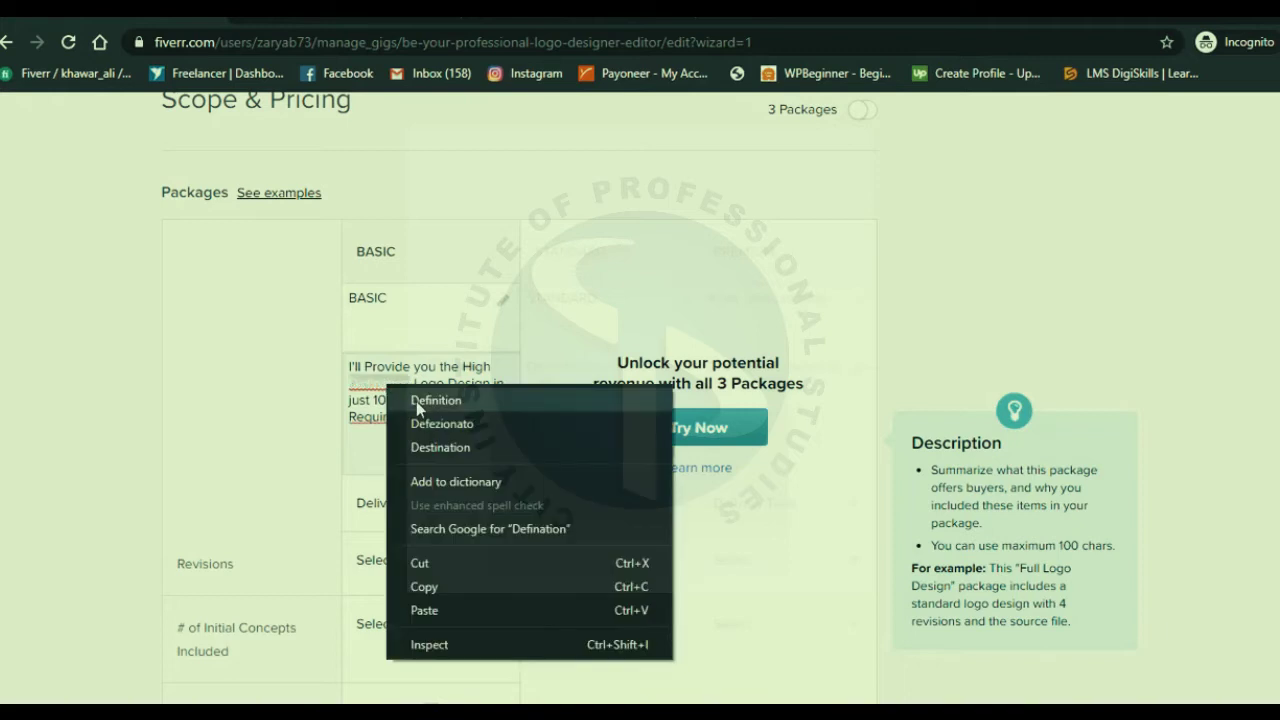
{"action": "left_click", "coordinate": [416, 401]}
{"action": "right_click", "coordinate": [410, 419]}
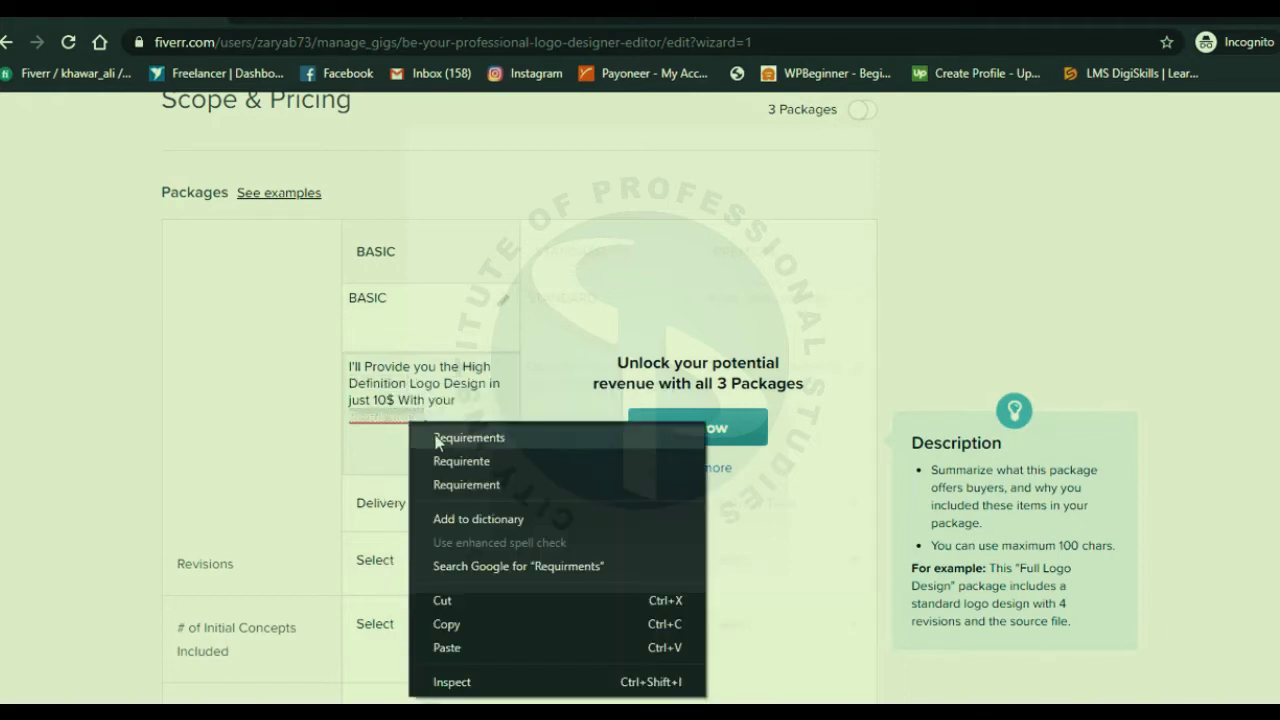
{"action": "left_click", "coordinate": [437, 438]}
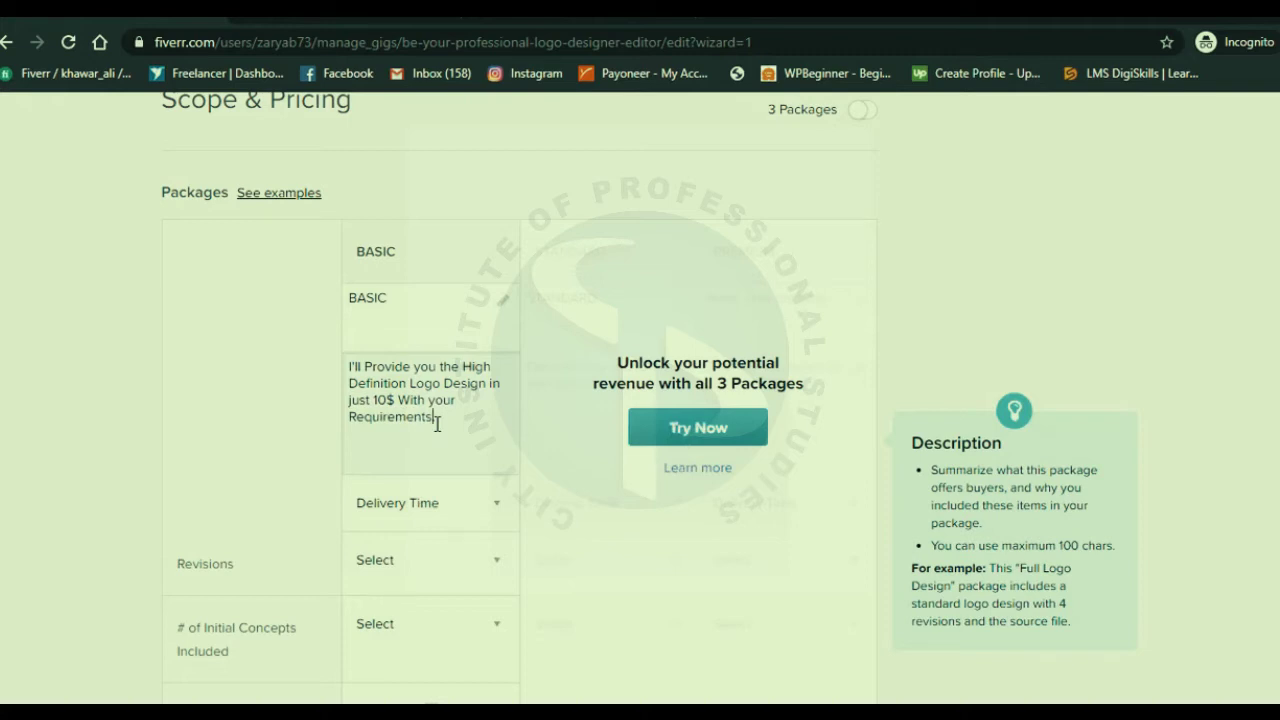
{"action": "type", "text": "."}
{"action": "left_click", "coordinate": [393, 384]}
Step: Set the Basic package's delivery time to 7 Days Delivery
{"action": "scroll", "coordinate": [437, 426], "scroll_direction": "down", "scroll_amount": 2}
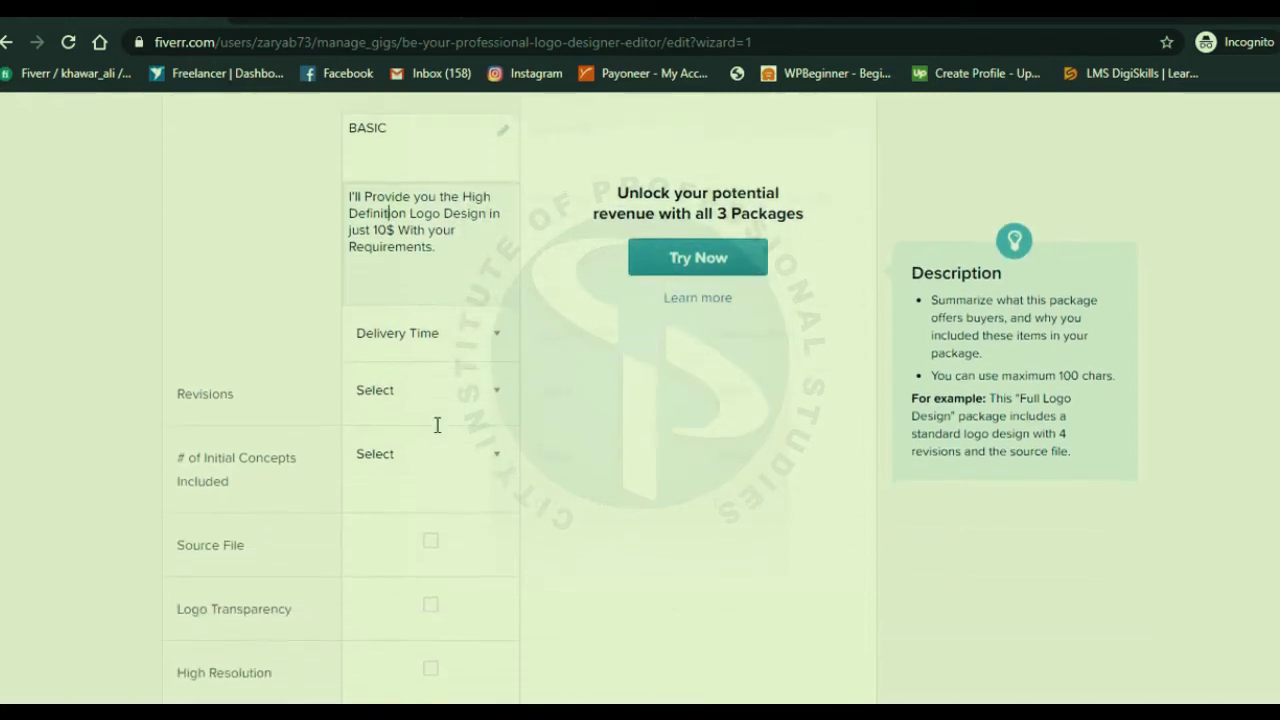
{"action": "left_click", "coordinate": [444, 339]}
{"action": "scroll", "coordinate": [446, 451], "scroll_direction": "down", "scroll_amount": 1}
{"action": "scroll", "coordinate": [446, 451], "scroll_direction": "up", "scroll_amount": 1}
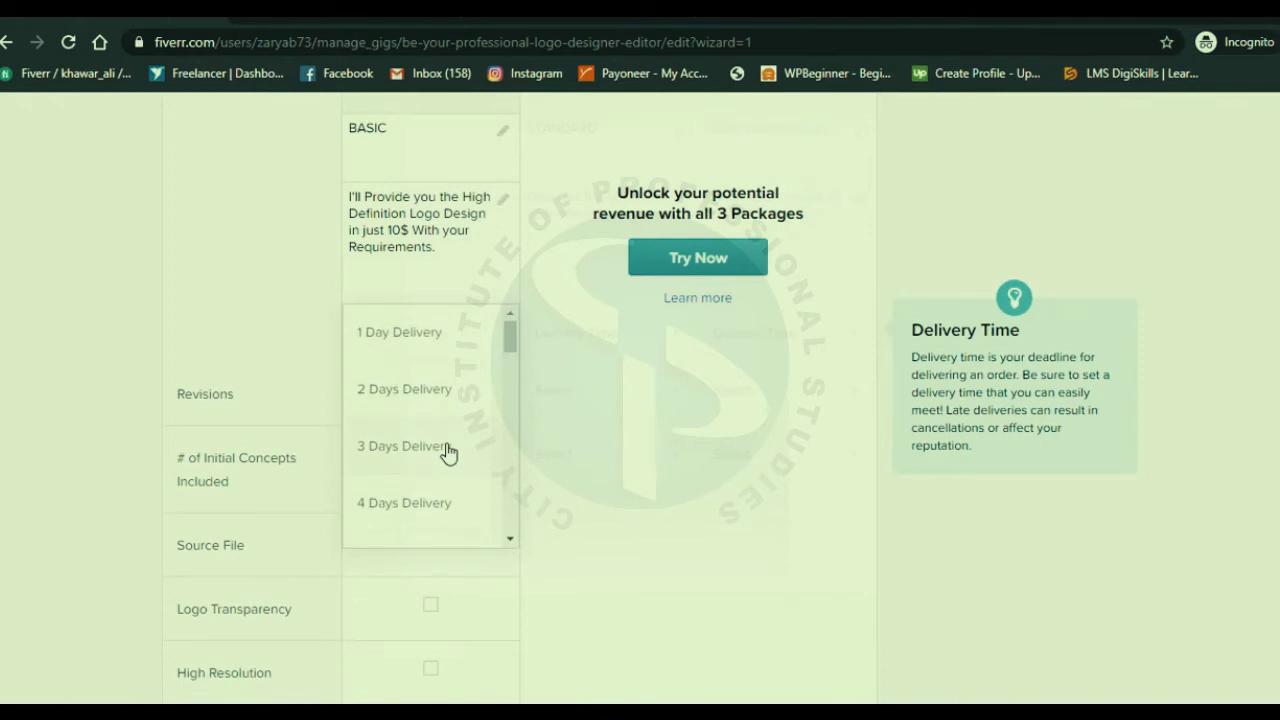
{"action": "scroll", "coordinate": [449, 478], "scroll_direction": "down", "scroll_amount": 2}
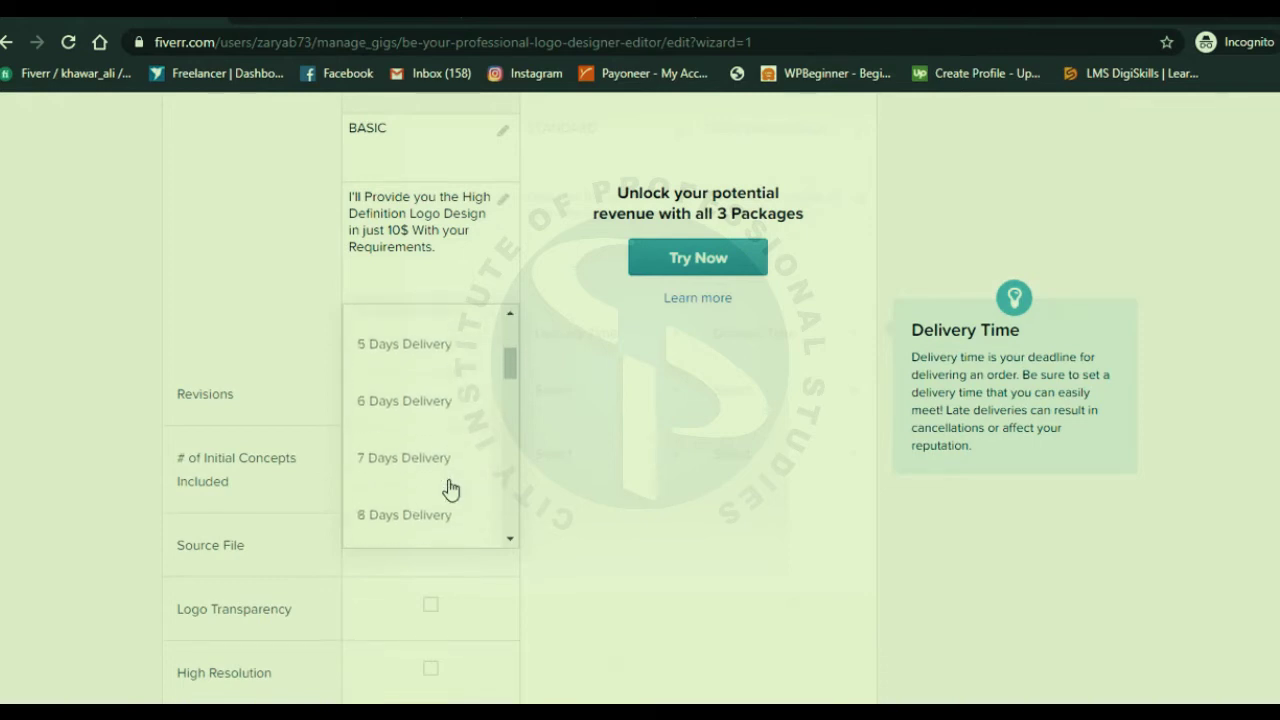
{"action": "left_click", "coordinate": [449, 476]}
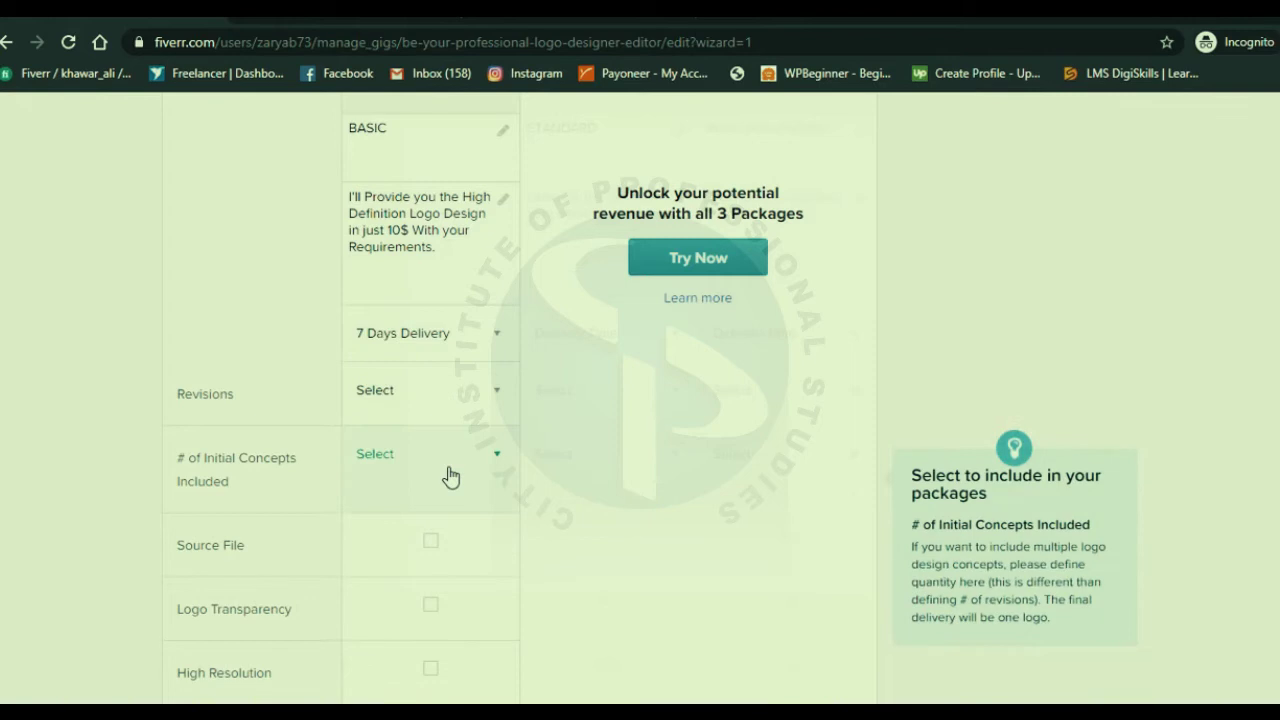
Step: Set the Basic package's number of revisions to Unlimited
{"action": "left_click", "coordinate": [459, 409]}
{"action": "scroll", "coordinate": [461, 488], "scroll_direction": "down", "scroll_amount": 2}
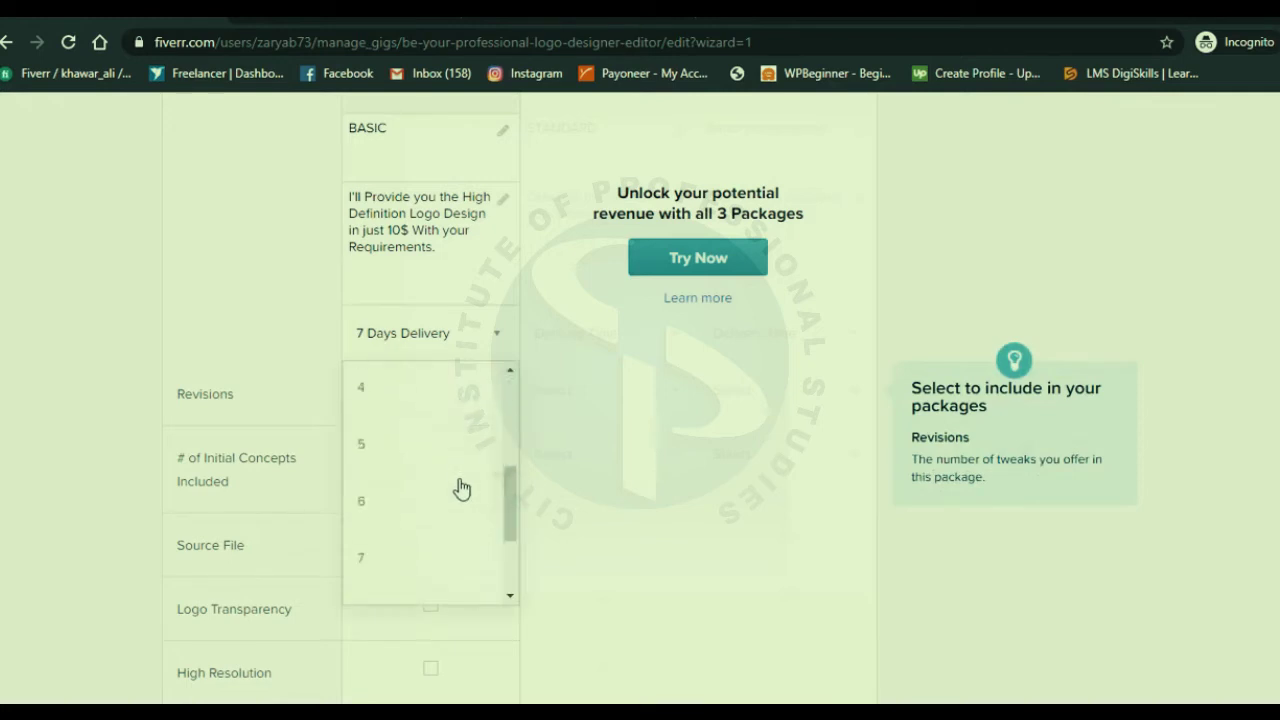
{"action": "scroll", "coordinate": [459, 487], "scroll_direction": "down", "scroll_amount": 2}
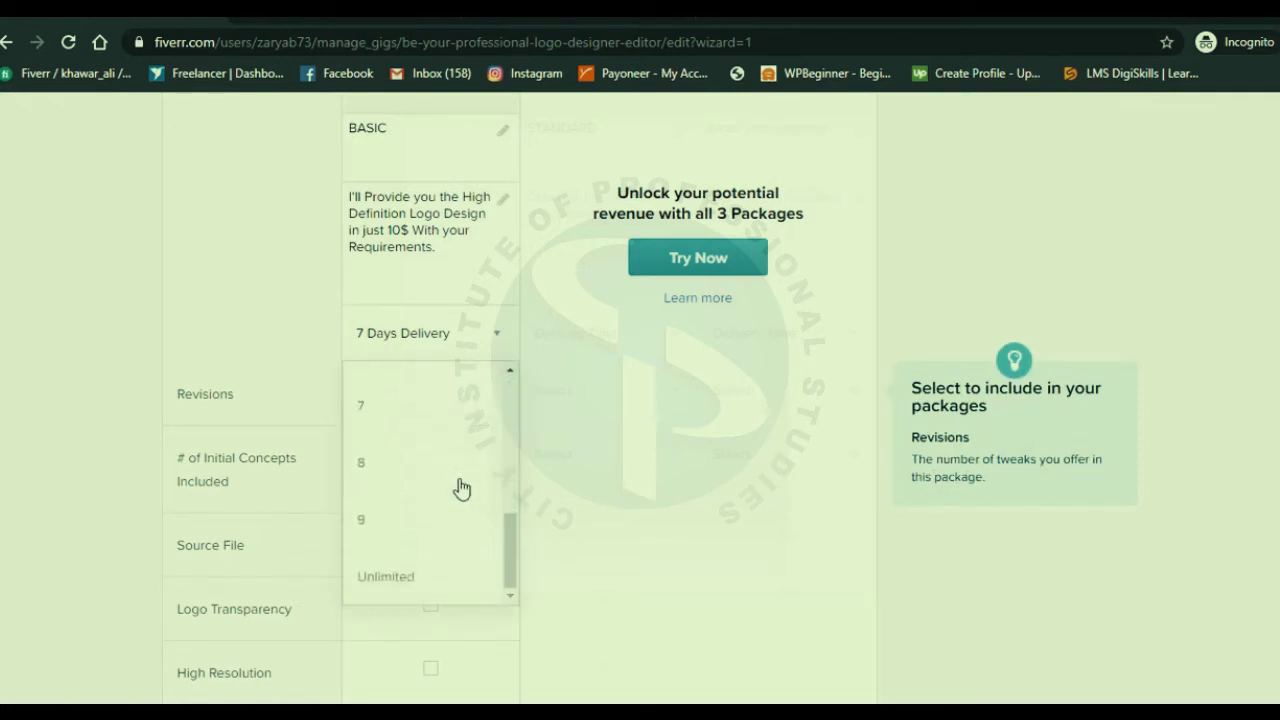
{"action": "left_click", "coordinate": [464, 577]}
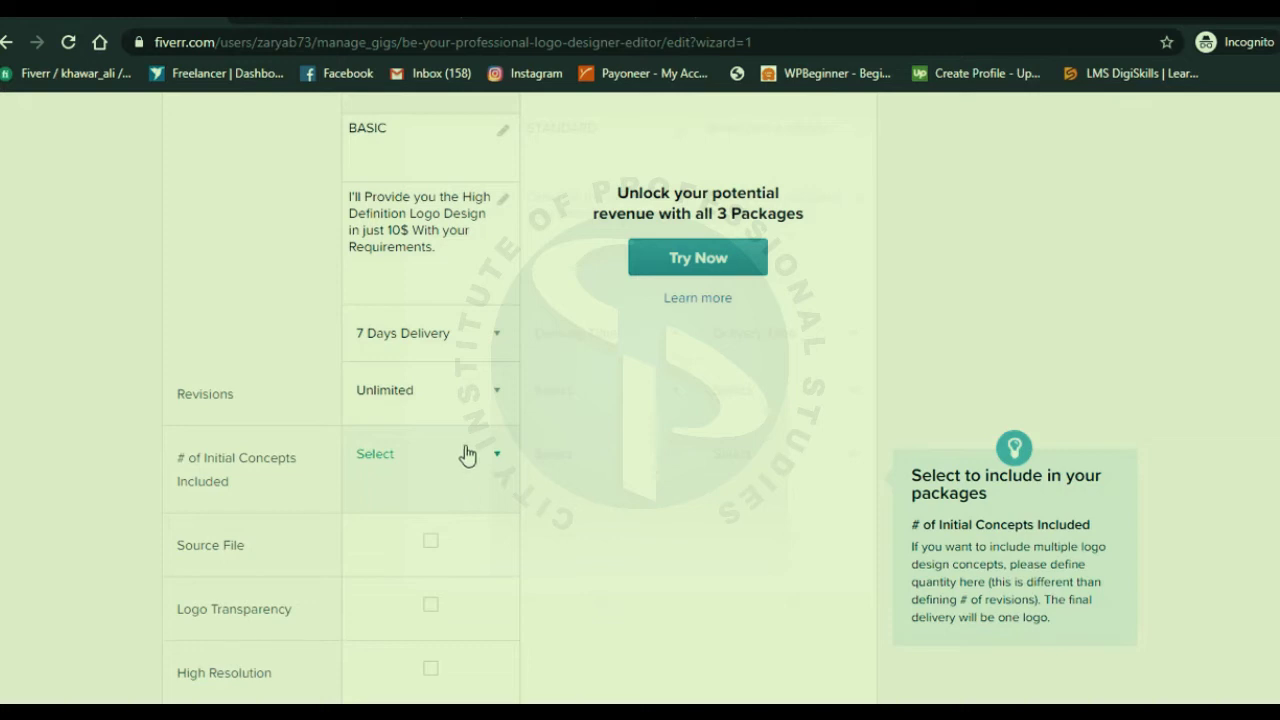
Step: Change the Basic package's revisions to 0 and set them back to Unlimited
{"action": "left_click", "coordinate": [460, 412]}
{"action": "scroll", "coordinate": [470, 460], "scroll_direction": "up", "scroll_amount": 5}
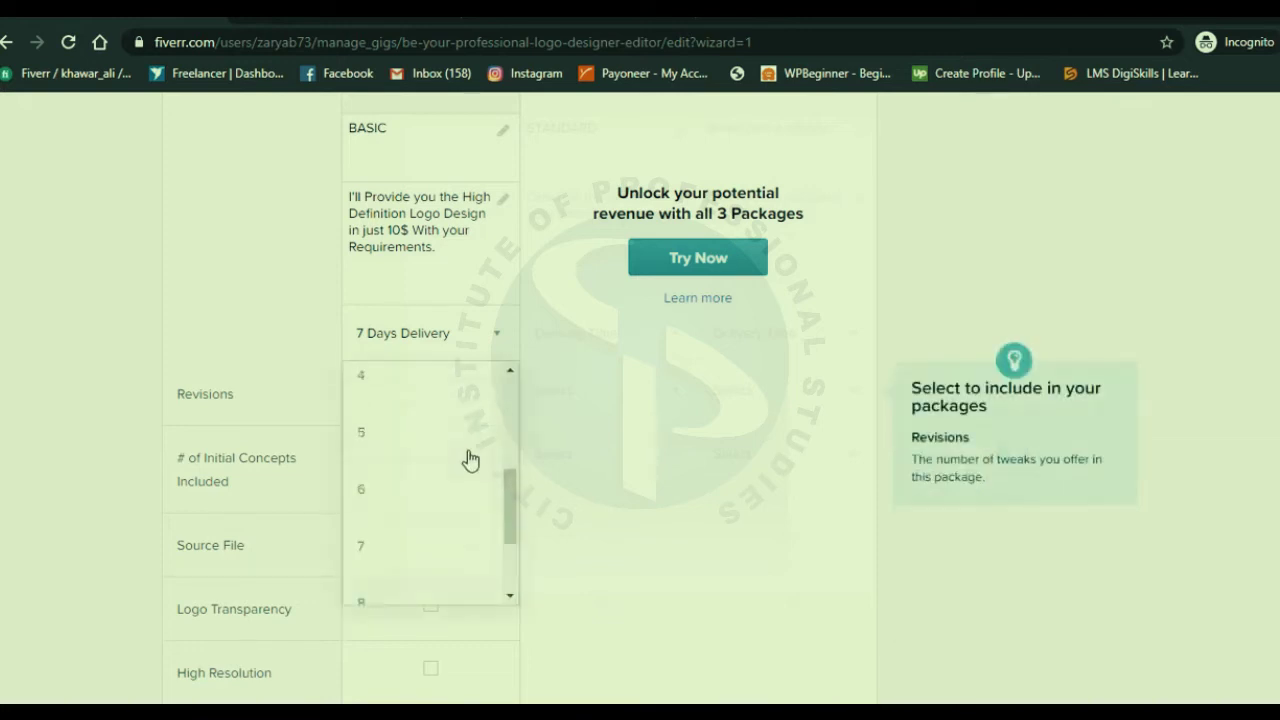
{"action": "left_click", "coordinate": [447, 443]}
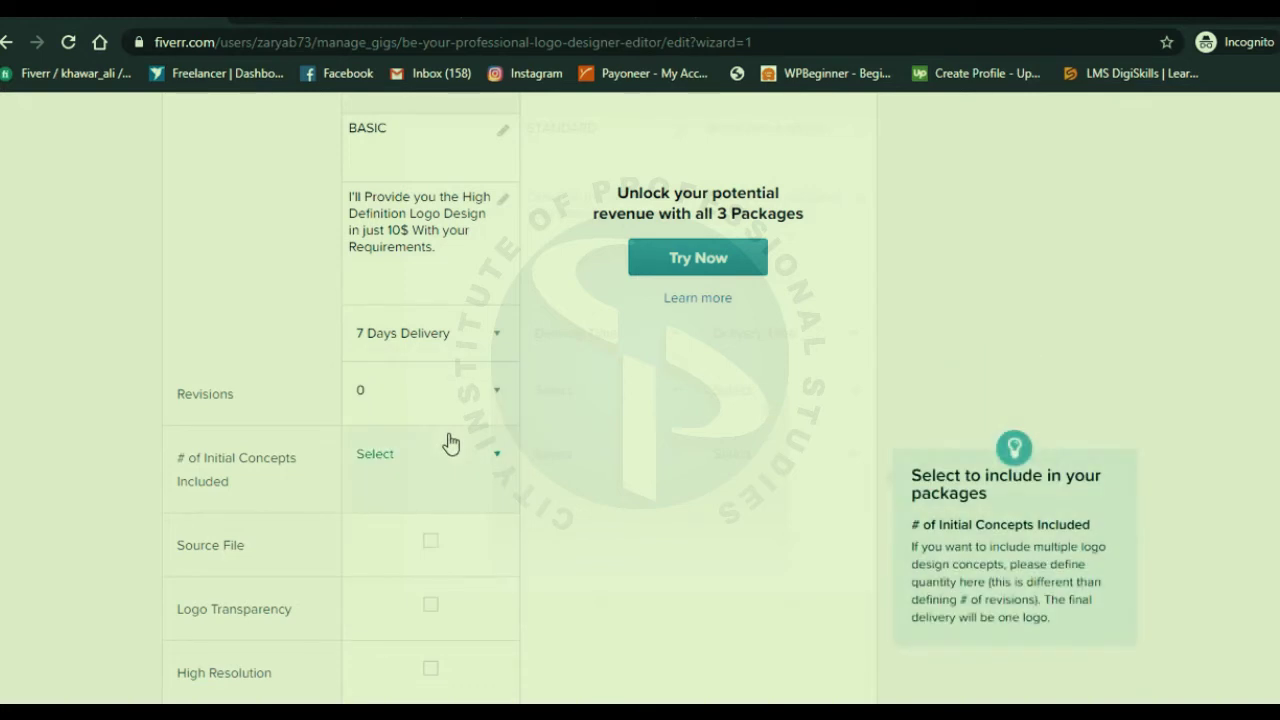
{"action": "left_click", "coordinate": [446, 394]}
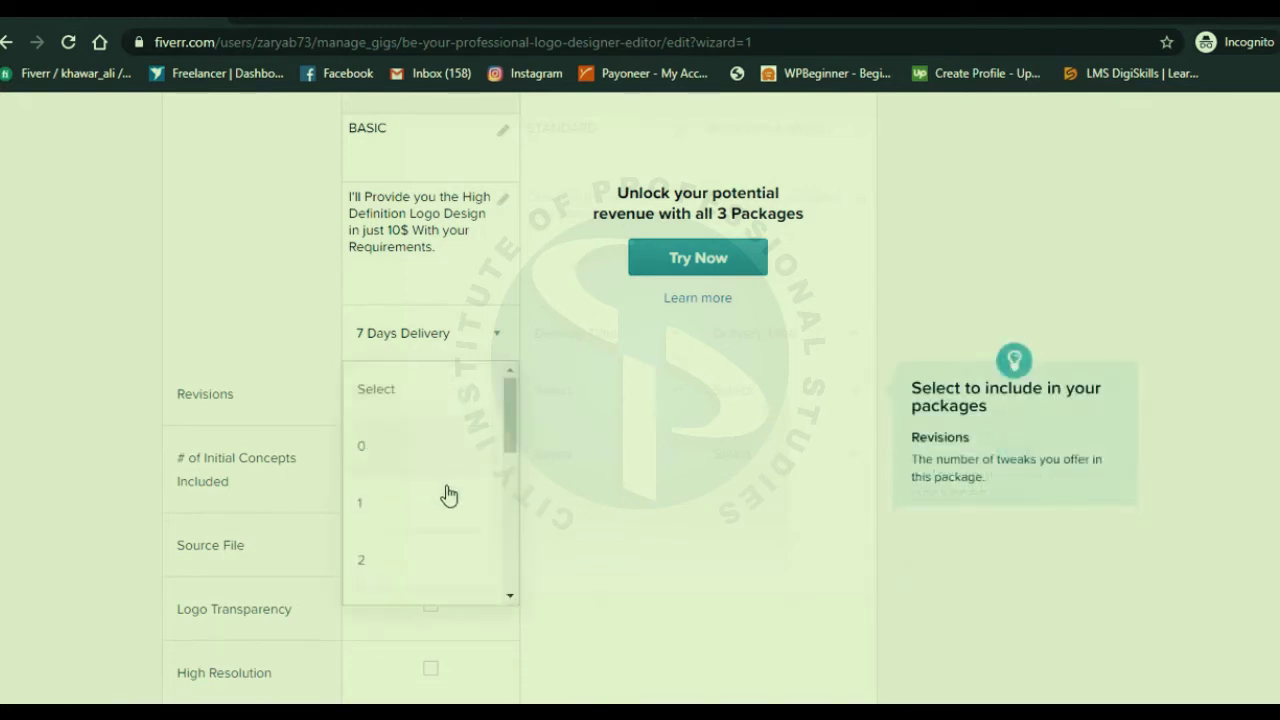
{"action": "scroll", "coordinate": [448, 526], "scroll_direction": "down", "scroll_amount": 5}
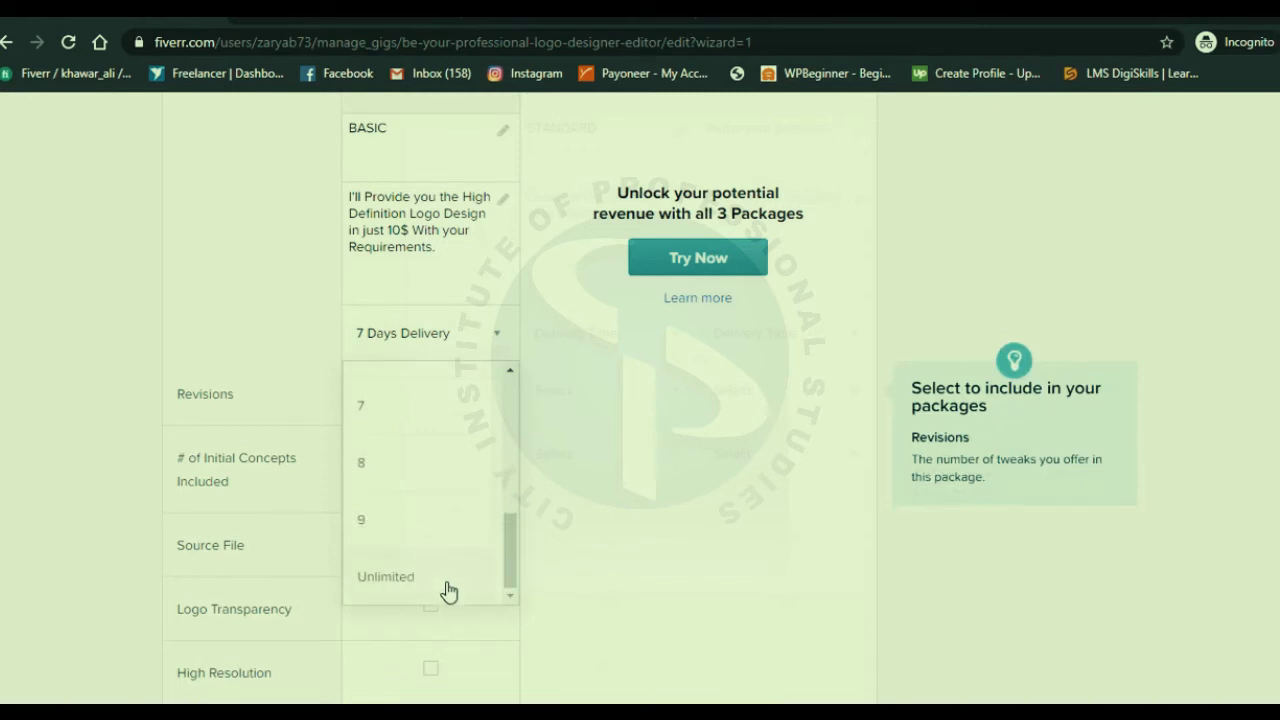
{"action": "left_click", "coordinate": [448, 590]}
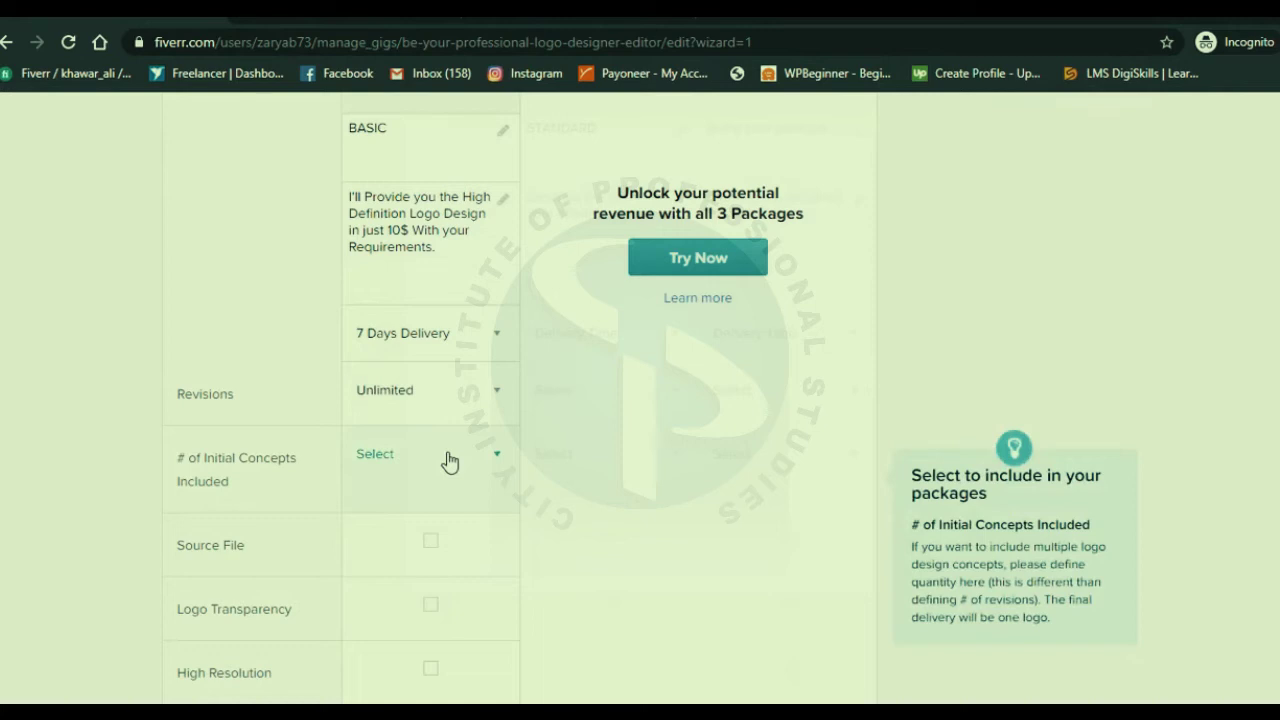
Step: Set the number of initial concepts included in the Basic package to 3
{"action": "left_click", "coordinate": [448, 460]}
{"action": "scroll", "coordinate": [280, 507], "scroll_direction": "down", "scroll_amount": 3}
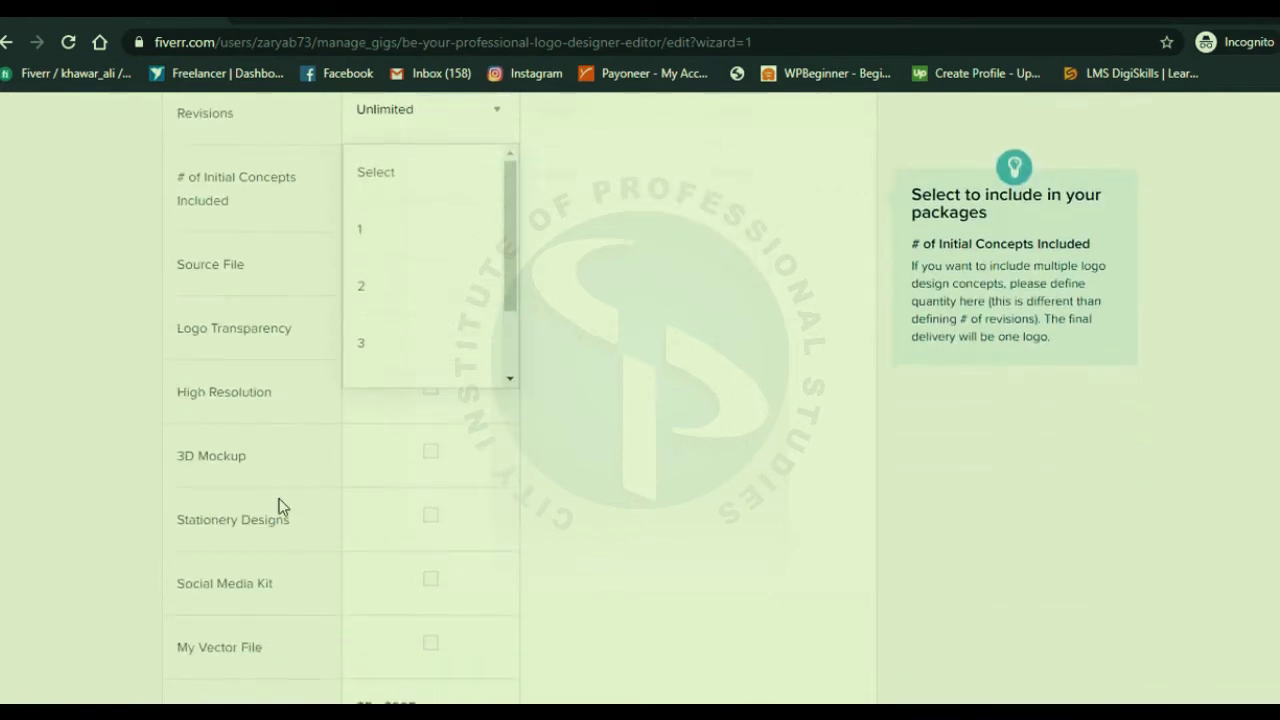
{"action": "left_click", "coordinate": [428, 346]}
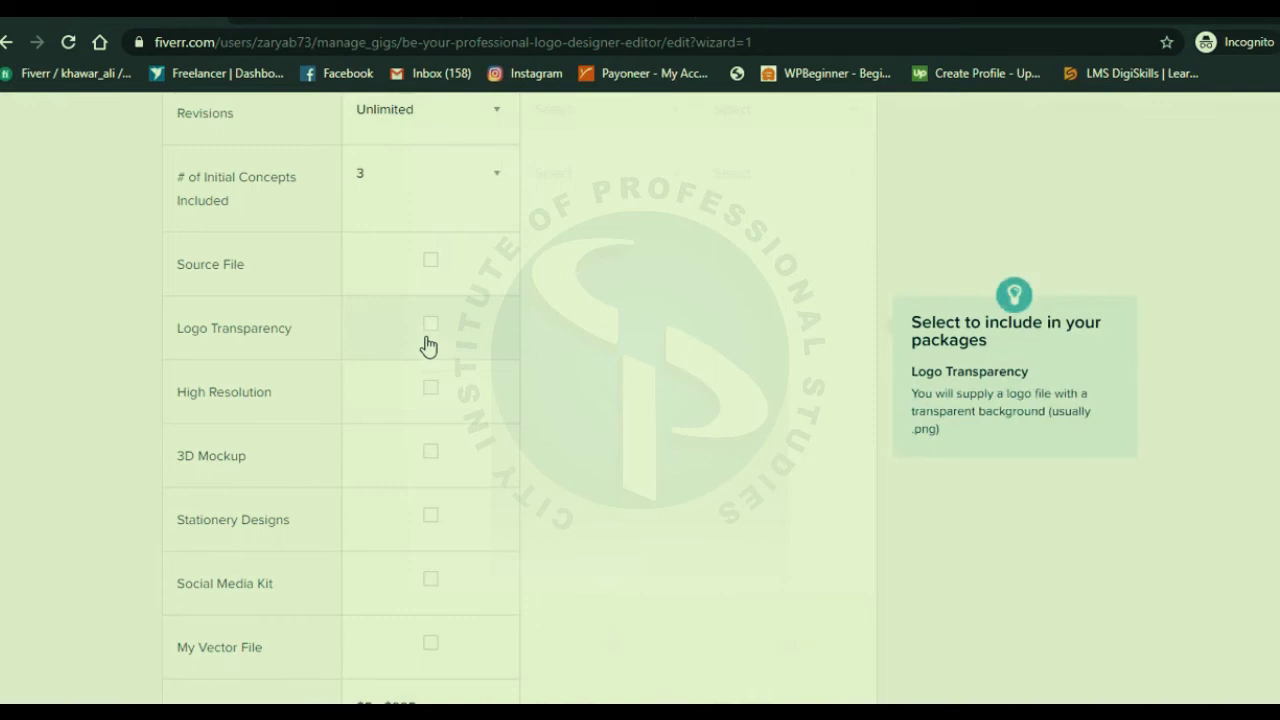
{"action": "left_click", "coordinate": [443, 177]}
{"action": "scroll", "coordinate": [448, 289], "scroll_direction": "down", "scroll_amount": 1}
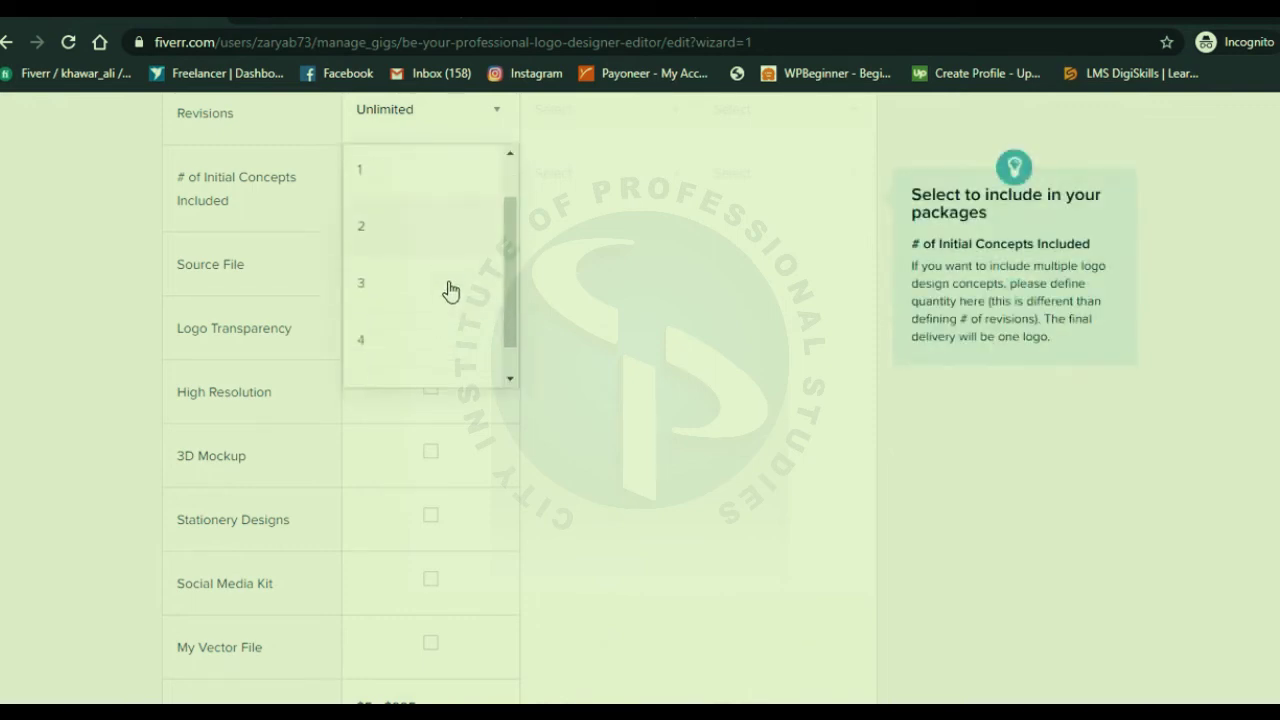
{"action": "scroll", "coordinate": [446, 290], "scroll_direction": "down", "scroll_amount": 1}
{"action": "left_click", "coordinate": [237, 252]}
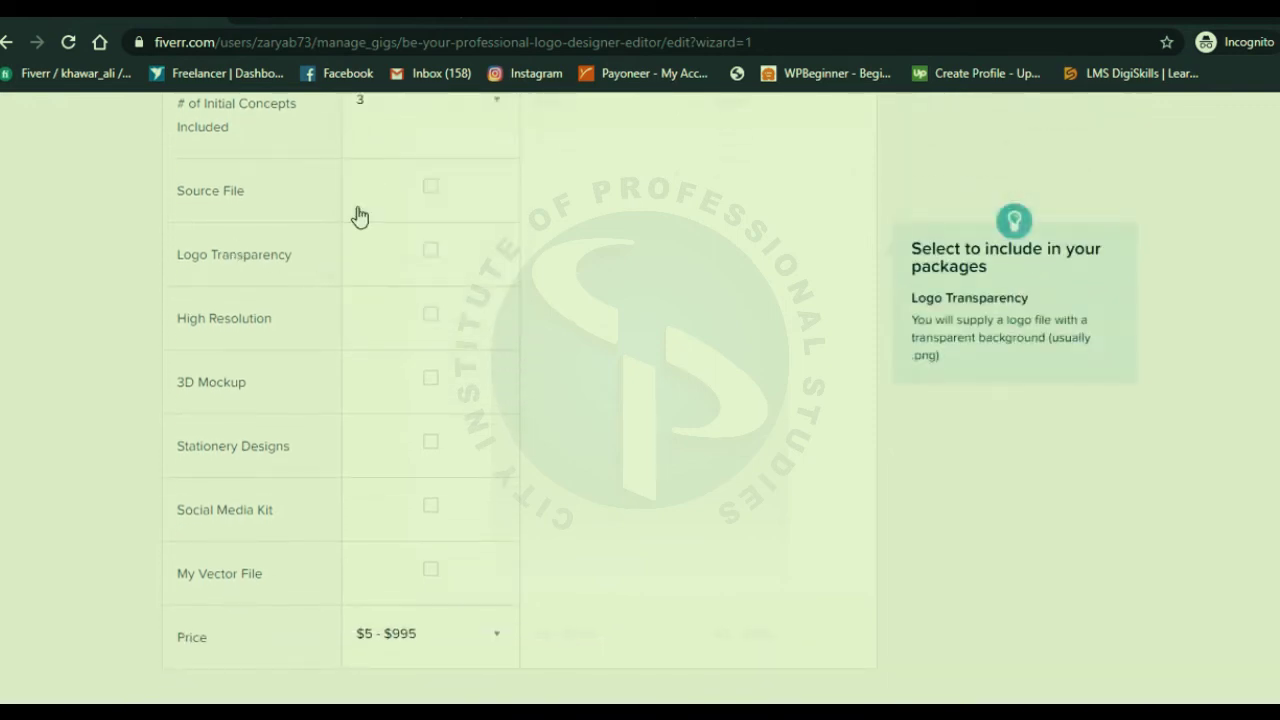
Step: Include Source File, Logo Transparency and High Resolution in the Basic package
{"action": "left_click", "coordinate": [466, 202]}
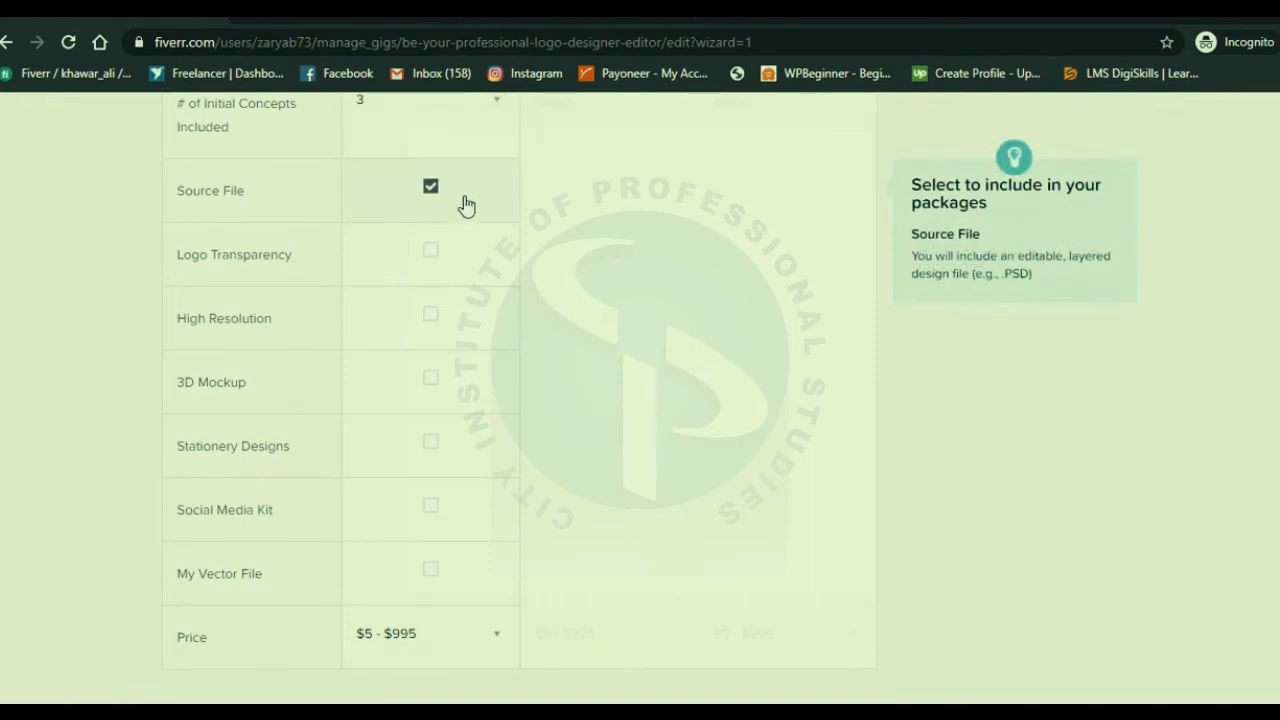
{"action": "left_click", "coordinate": [457, 232]}
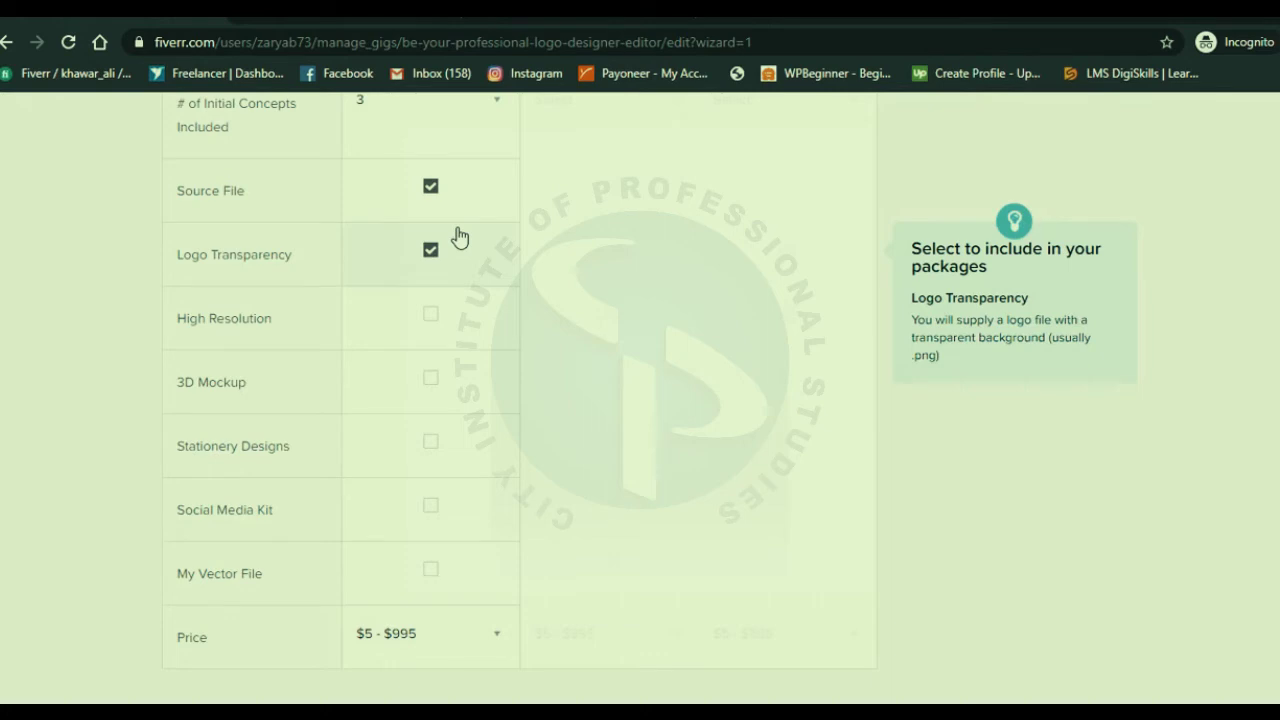
{"action": "left_click", "coordinate": [439, 327]}
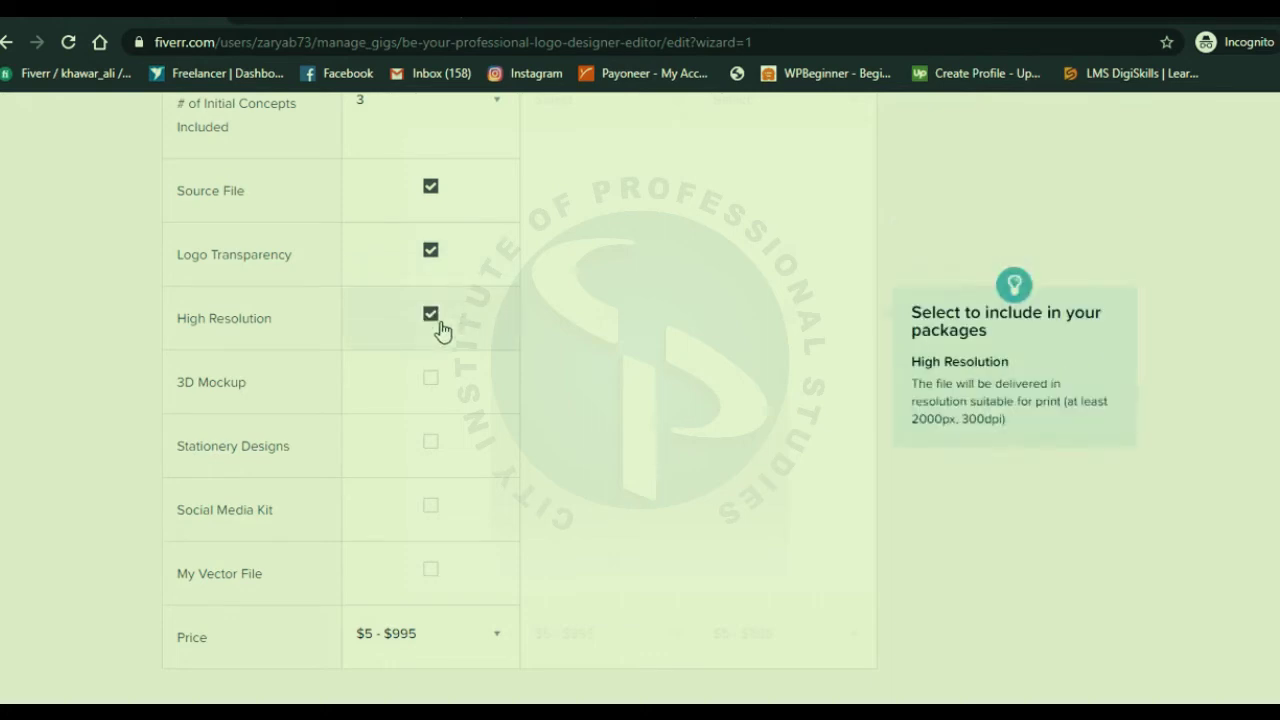
Step: Include 3D Mockup, Stationery Designs, Social Media Kit and My Vector File in the Basic package
{"action": "left_click", "coordinate": [436, 395]}
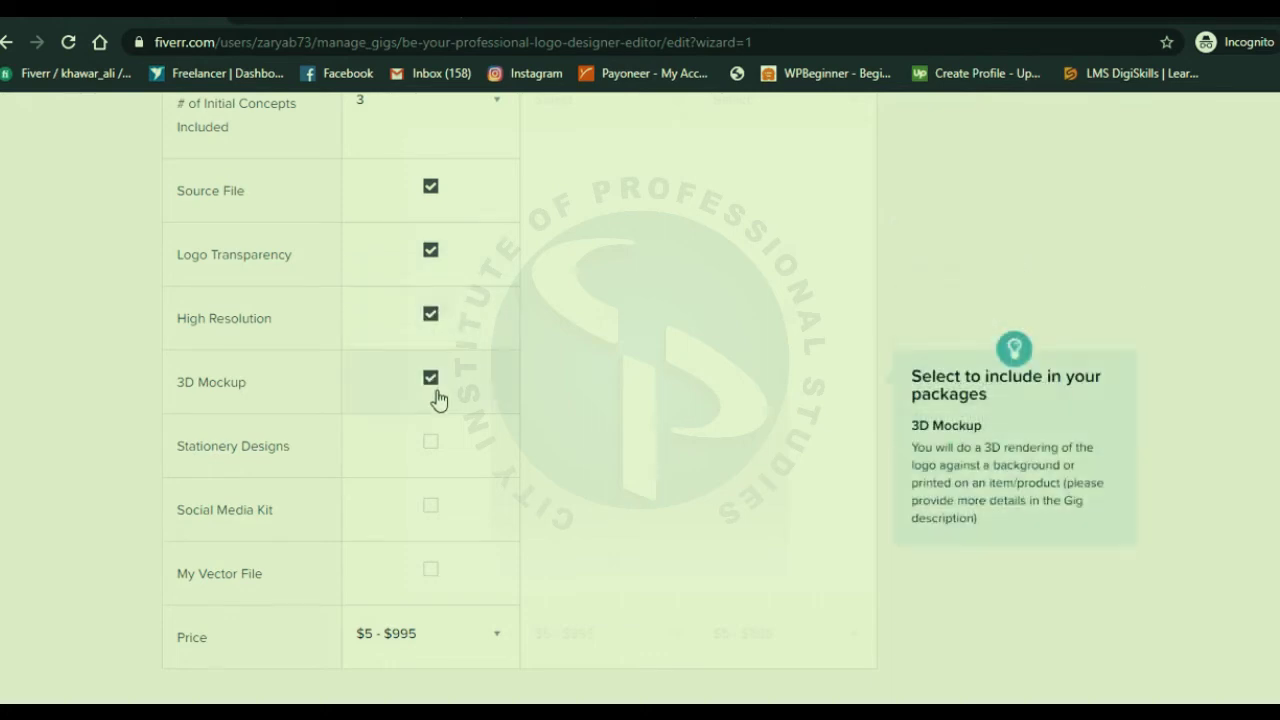
{"action": "left_click", "coordinate": [438, 468]}
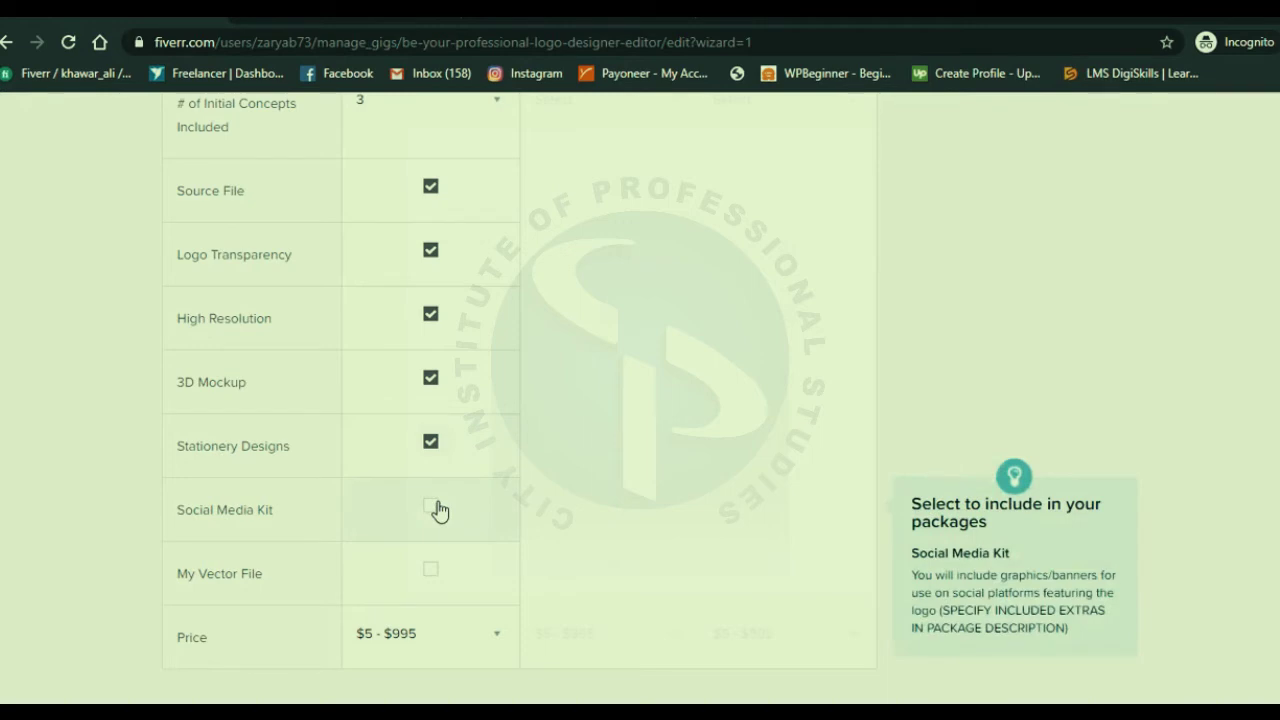
{"action": "left_click", "coordinate": [438, 511]}
{"action": "left_click", "coordinate": [432, 568]}
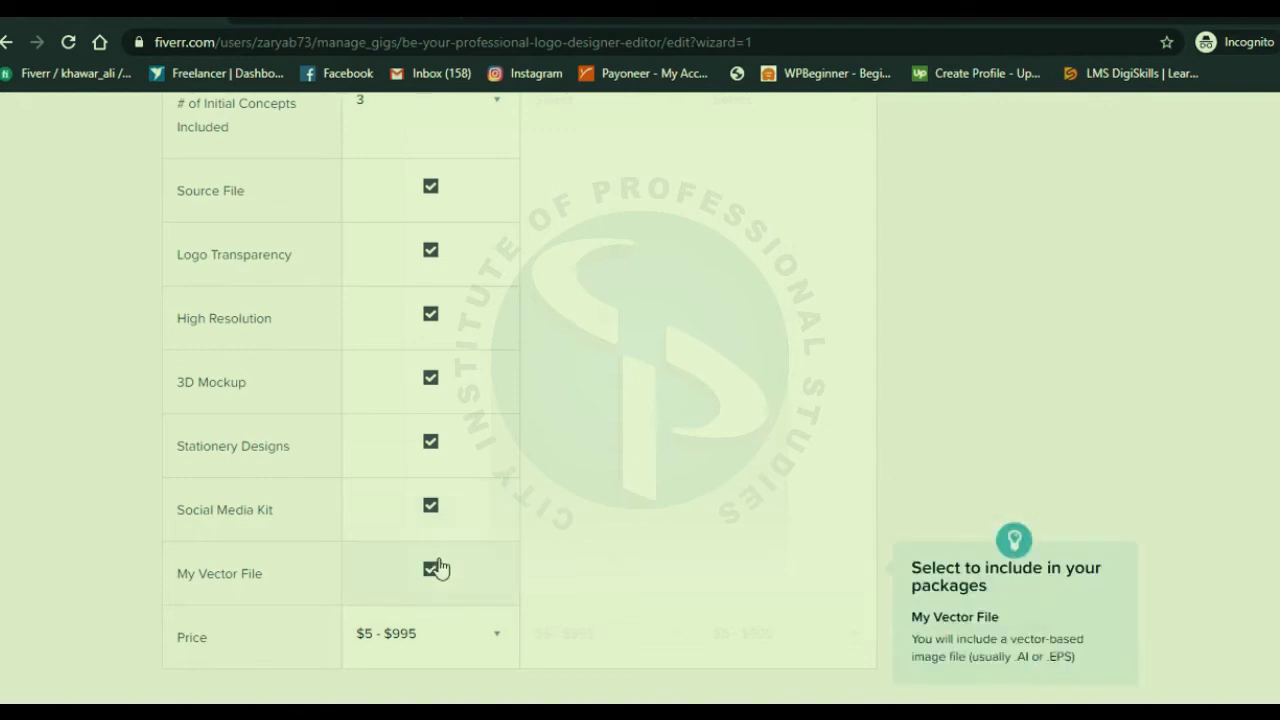
Step: Set the Basic package's price to $10
{"action": "left_click", "coordinate": [458, 643]}
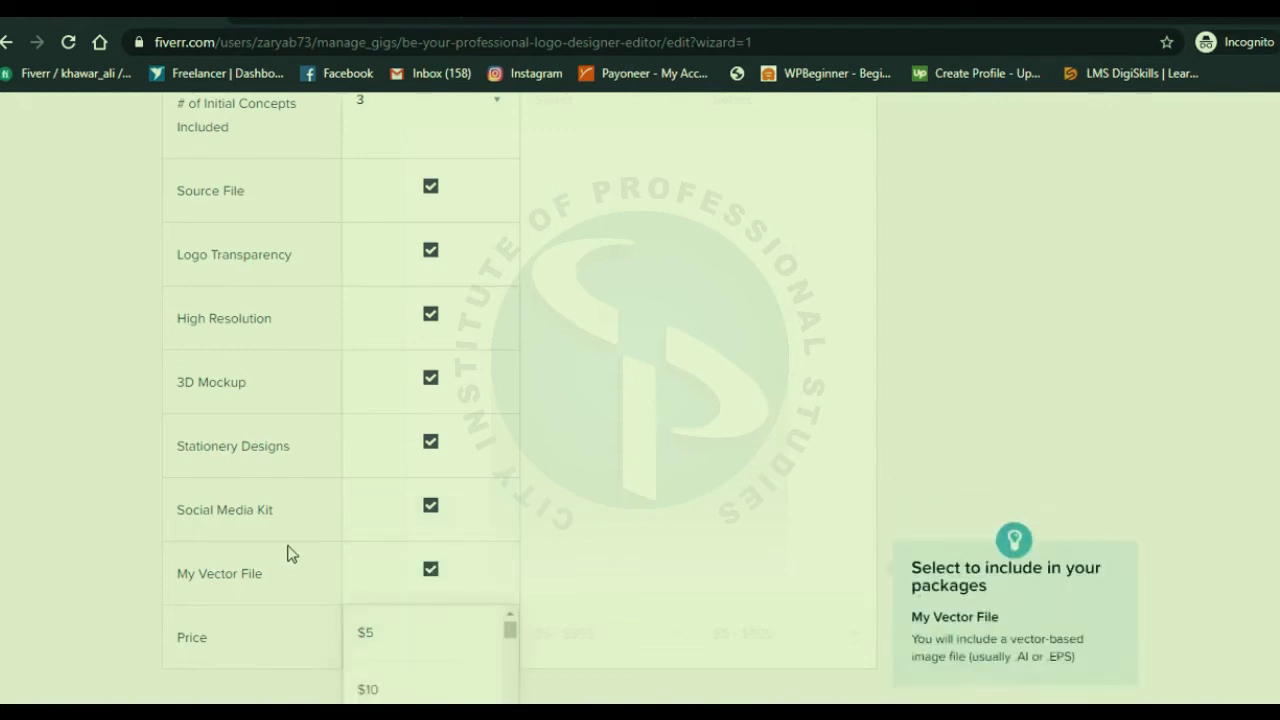
{"action": "scroll", "coordinate": [287, 553], "scroll_direction": "down", "scroll_amount": 3}
{"action": "left_click", "coordinate": [448, 338]}
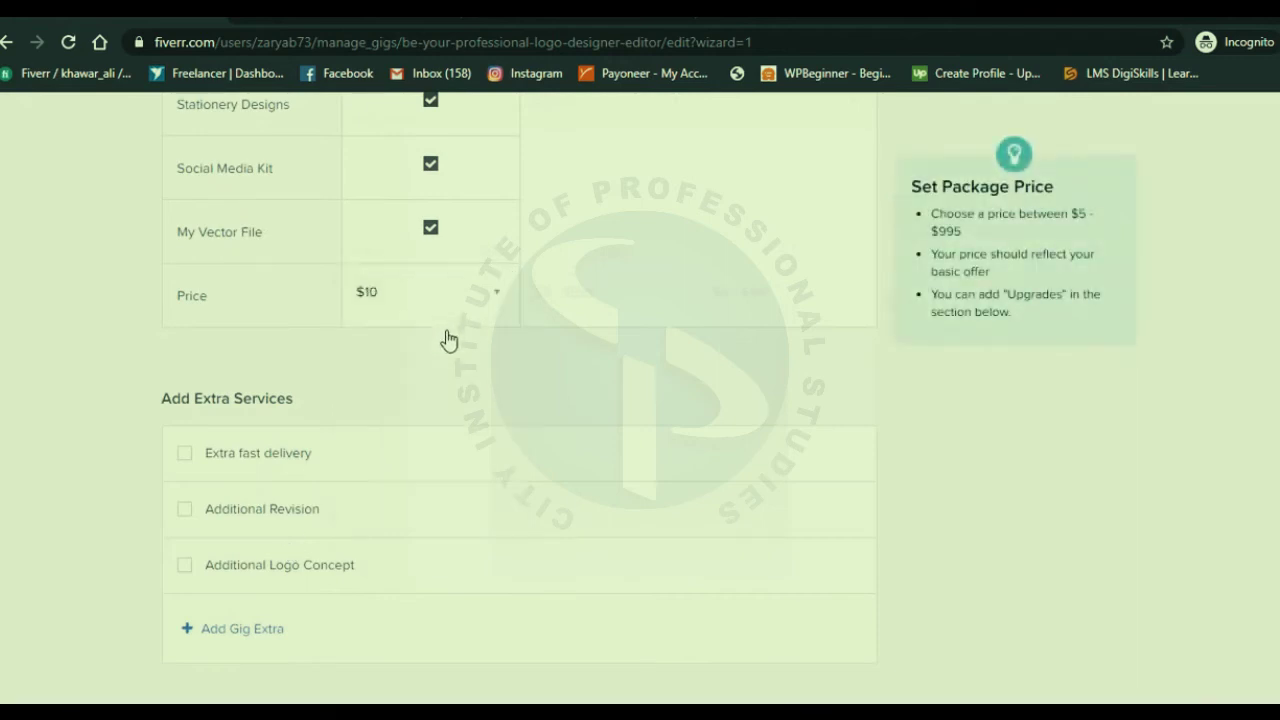
{"action": "scroll", "coordinate": [446, 330], "scroll_direction": "up", "scroll_amount": 1}
{"action": "scroll", "coordinate": [446, 330], "scroll_direction": "down", "scroll_amount": 2}
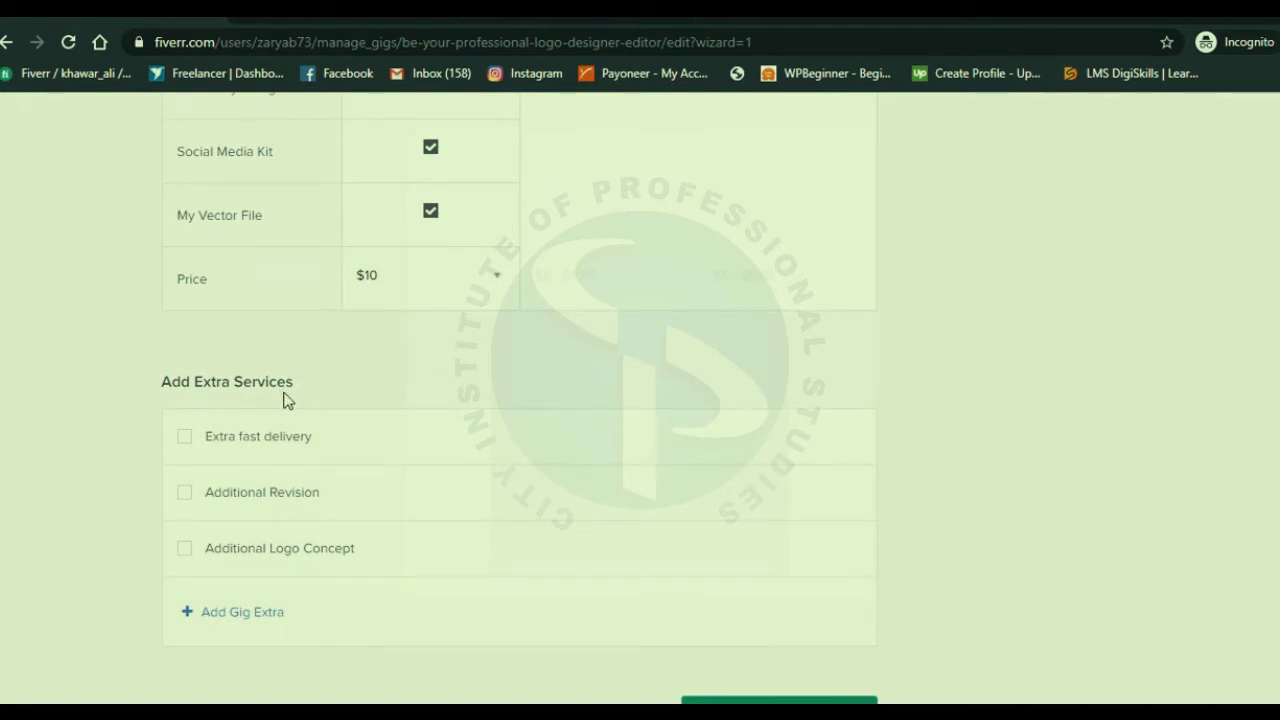
Step: Add the Extra fast delivery service for the Basic package, delivering in 4 days for an extra $10
{"action": "mouse_move", "coordinate": [280, 434]}
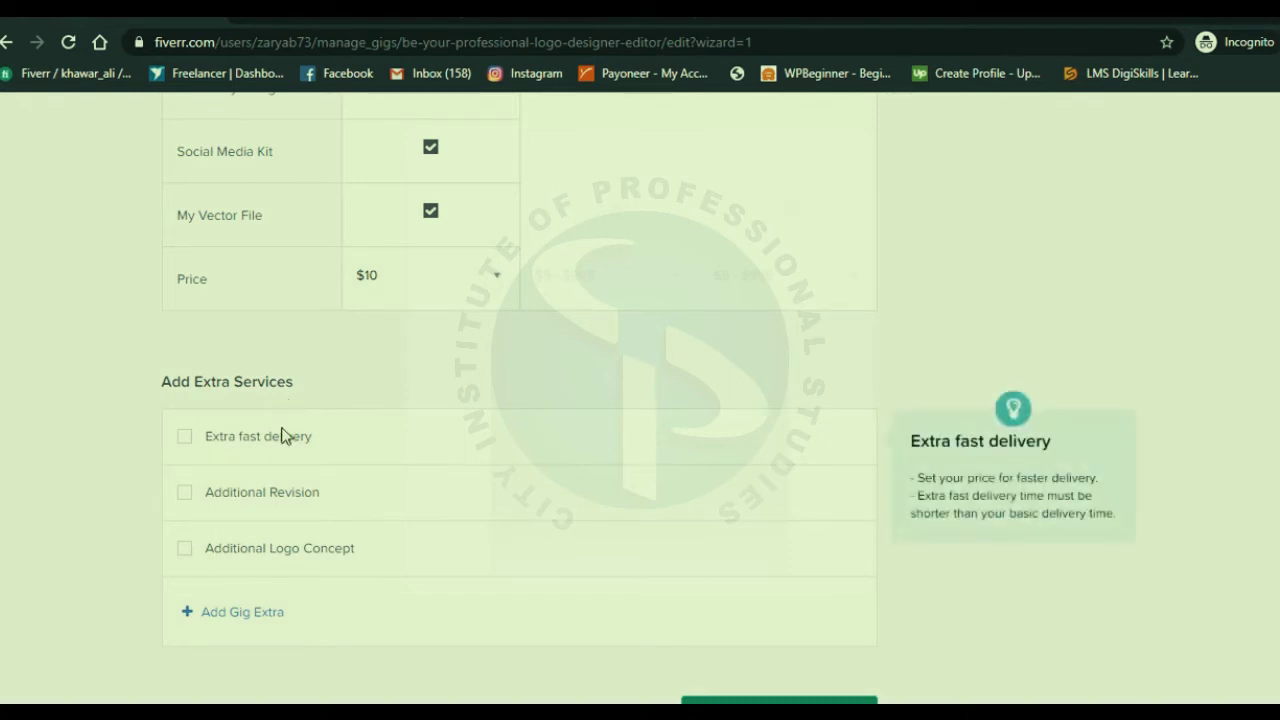
{"action": "left_click", "coordinate": [189, 441]}
{"action": "scroll", "coordinate": [494, 357], "scroll_direction": "up", "scroll_amount": 3}
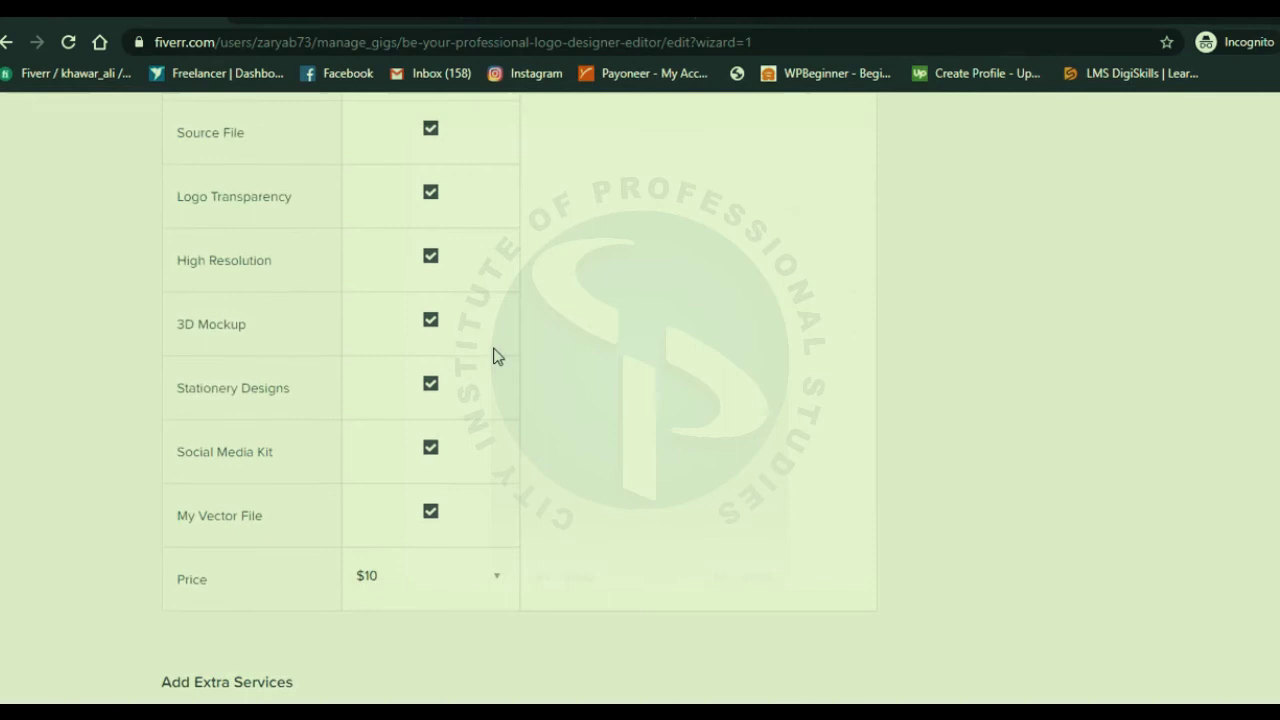
{"action": "scroll", "coordinate": [495, 355], "scroll_direction": "up", "scroll_amount": 3}
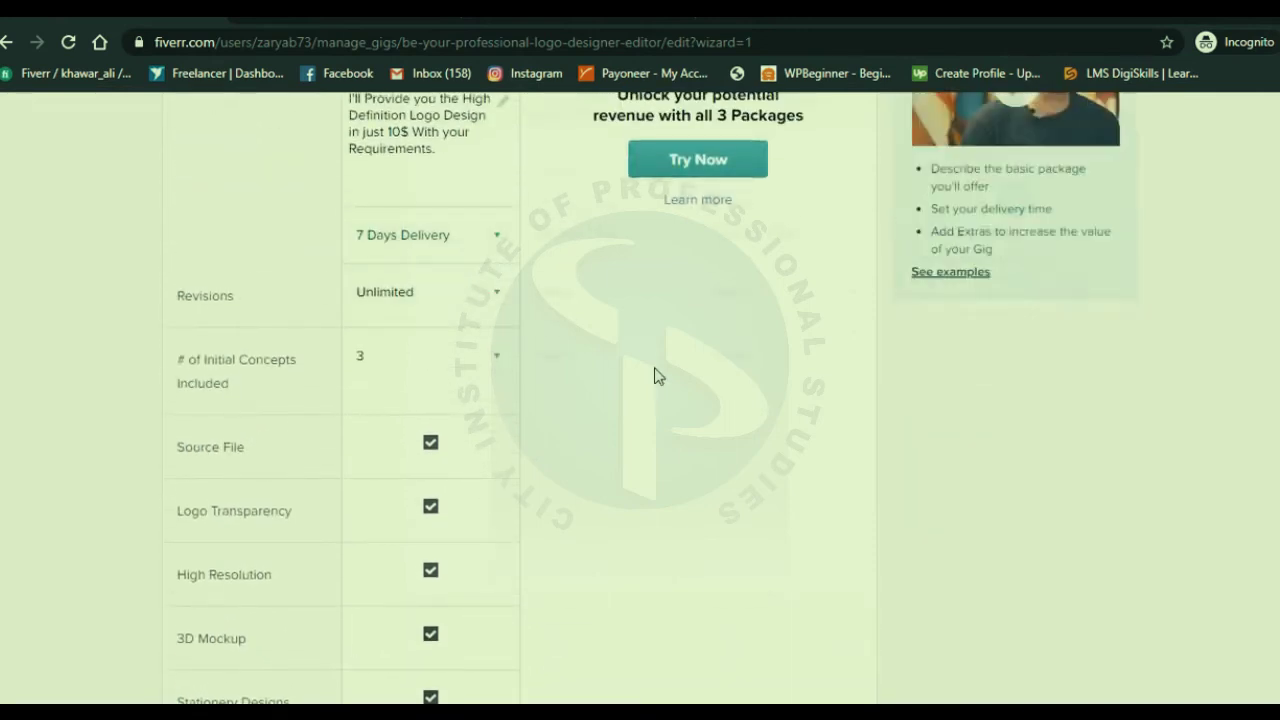
{"action": "scroll", "coordinate": [657, 375], "scroll_direction": "down", "scroll_amount": 7}
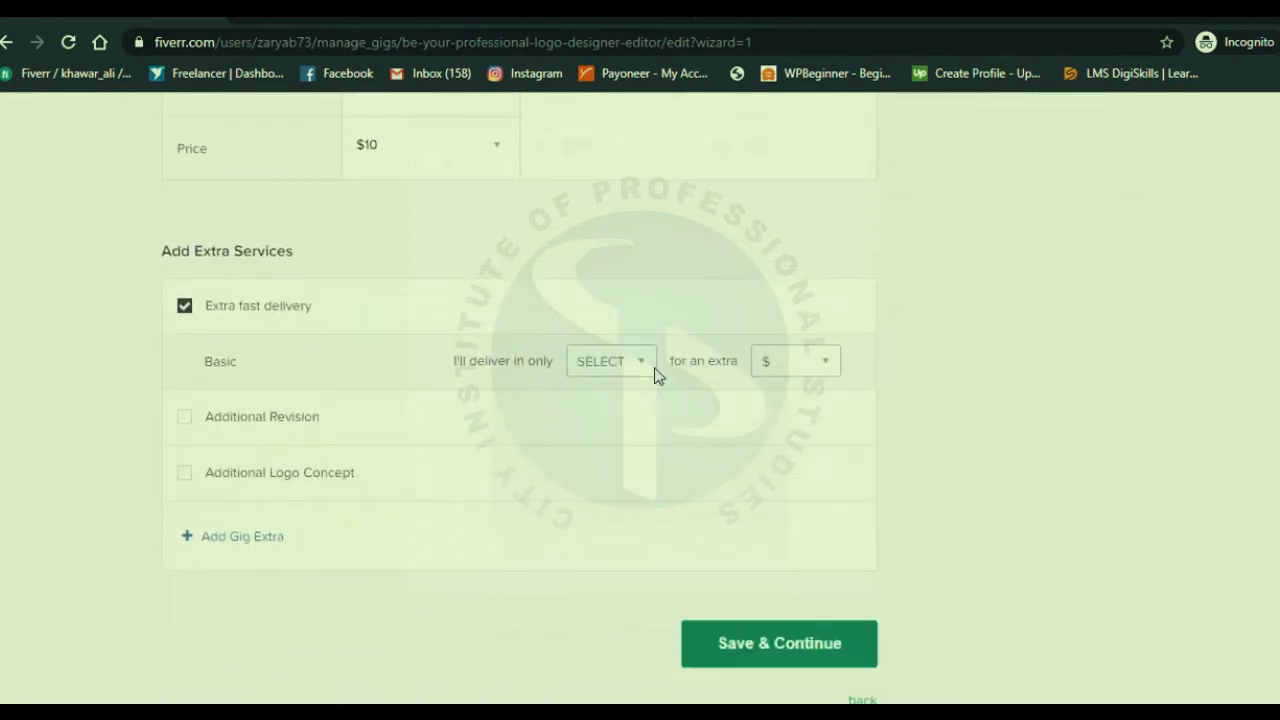
{"action": "left_click", "coordinate": [640, 373]}
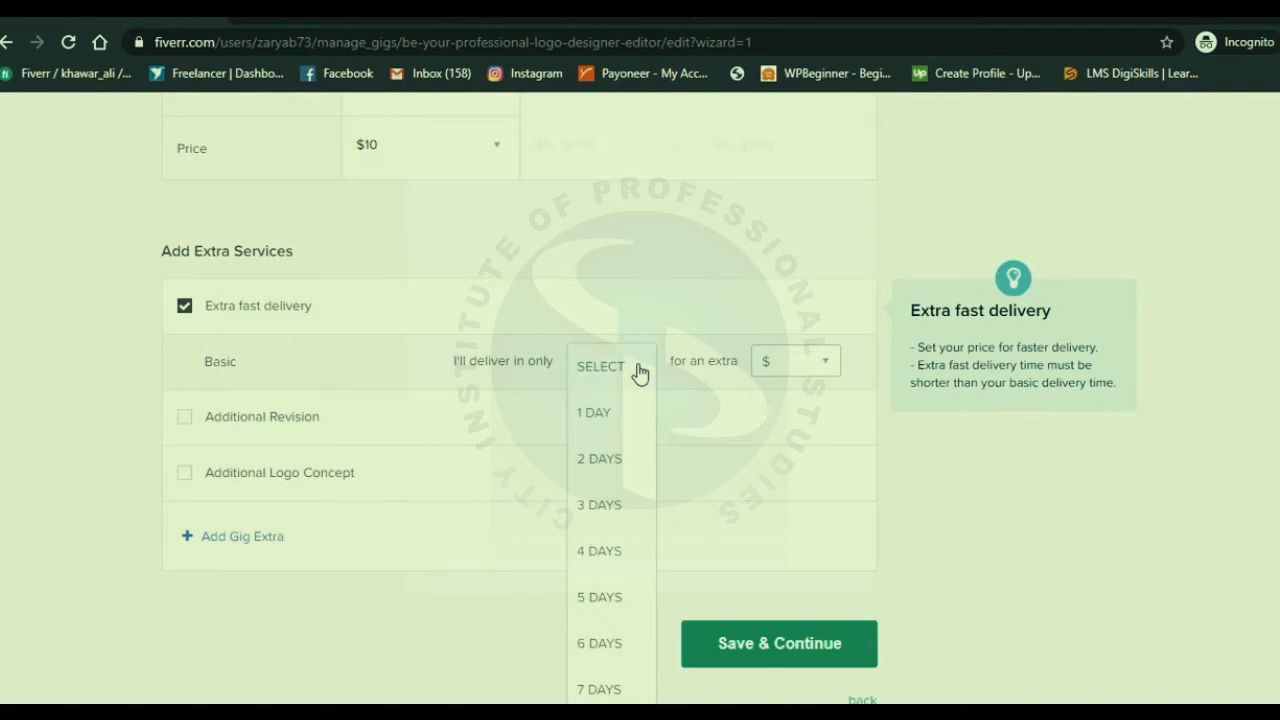
{"action": "left_click", "coordinate": [613, 545]}
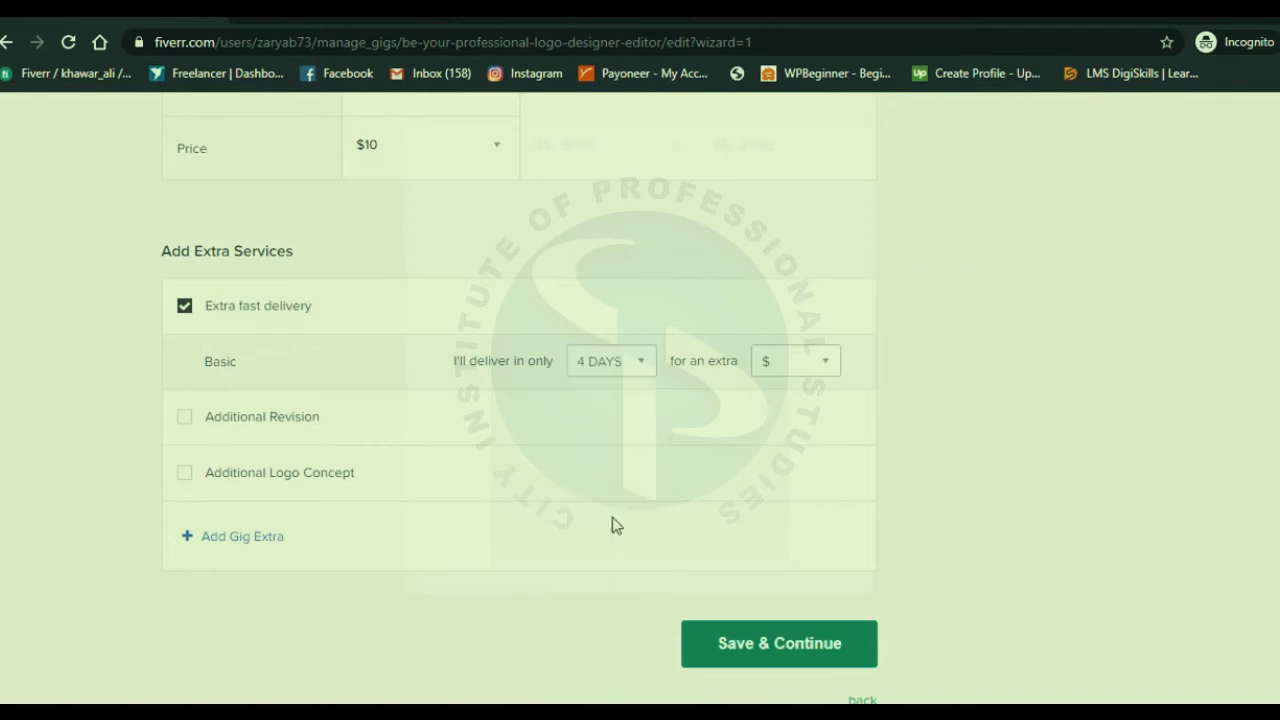
{"action": "left_click", "coordinate": [768, 370]}
{"action": "left_click", "coordinate": [791, 466]}
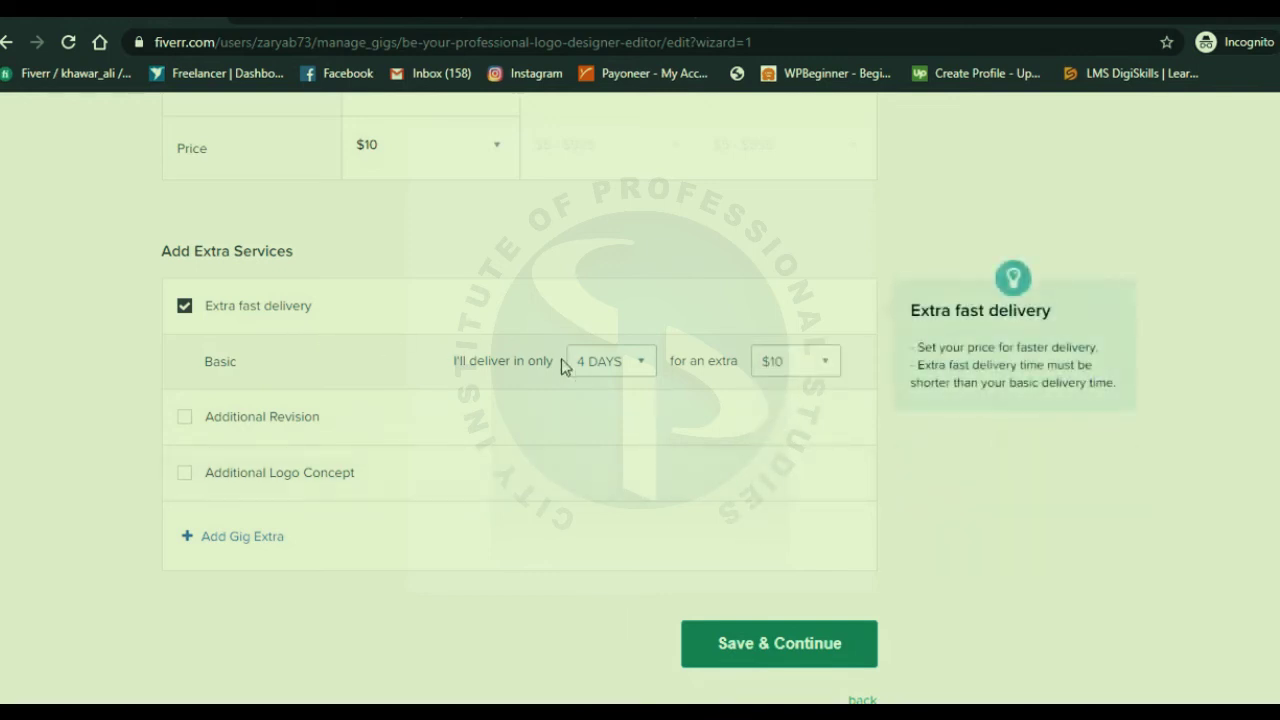
{"action": "left_click", "coordinate": [768, 366]}
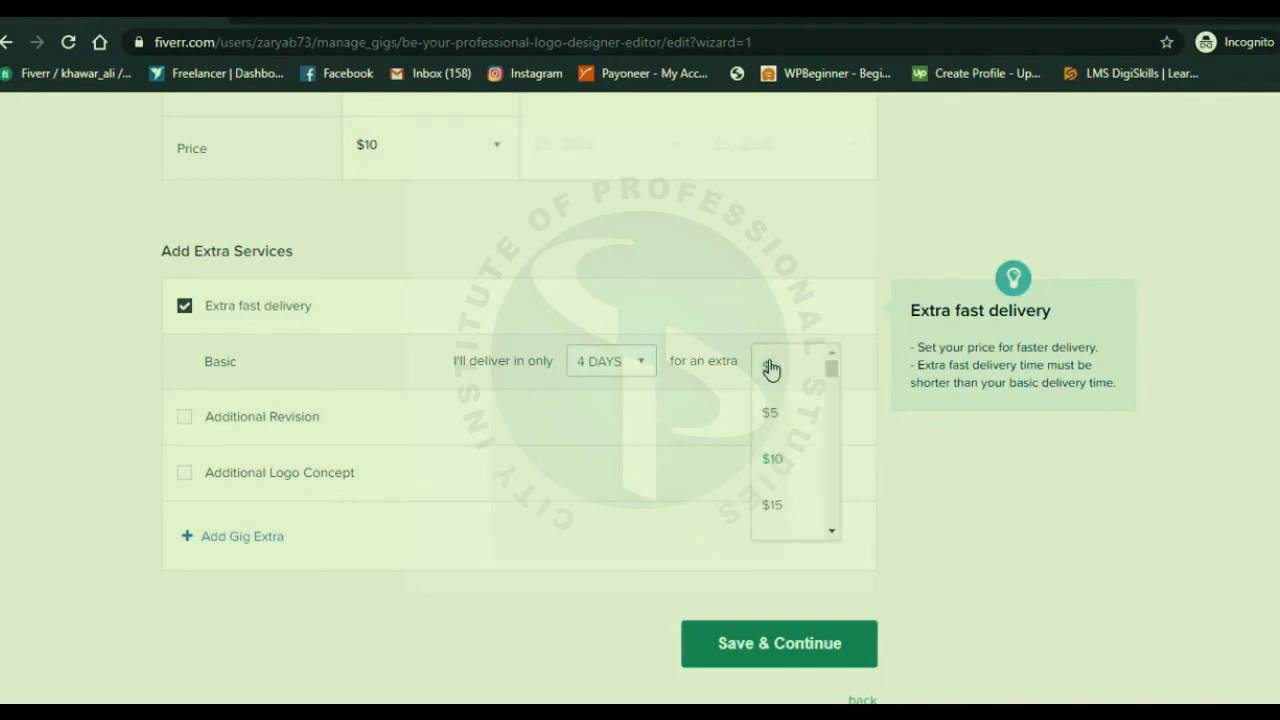
{"action": "scroll", "coordinate": [794, 506], "scroll_direction": "down", "scroll_amount": 3}
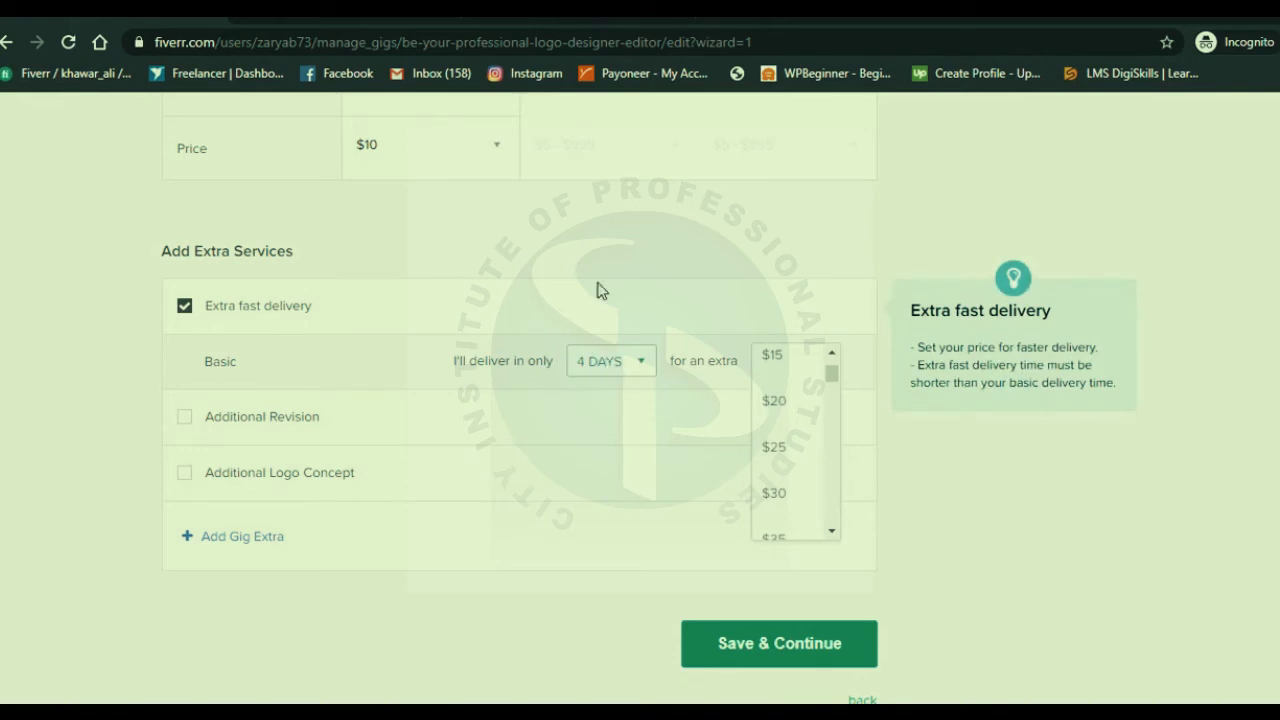
{"action": "scroll", "coordinate": [597, 262], "scroll_direction": "up", "scroll_amount": 3}
{"action": "scroll", "coordinate": [597, 262], "scroll_direction": "down", "scroll_amount": 6}
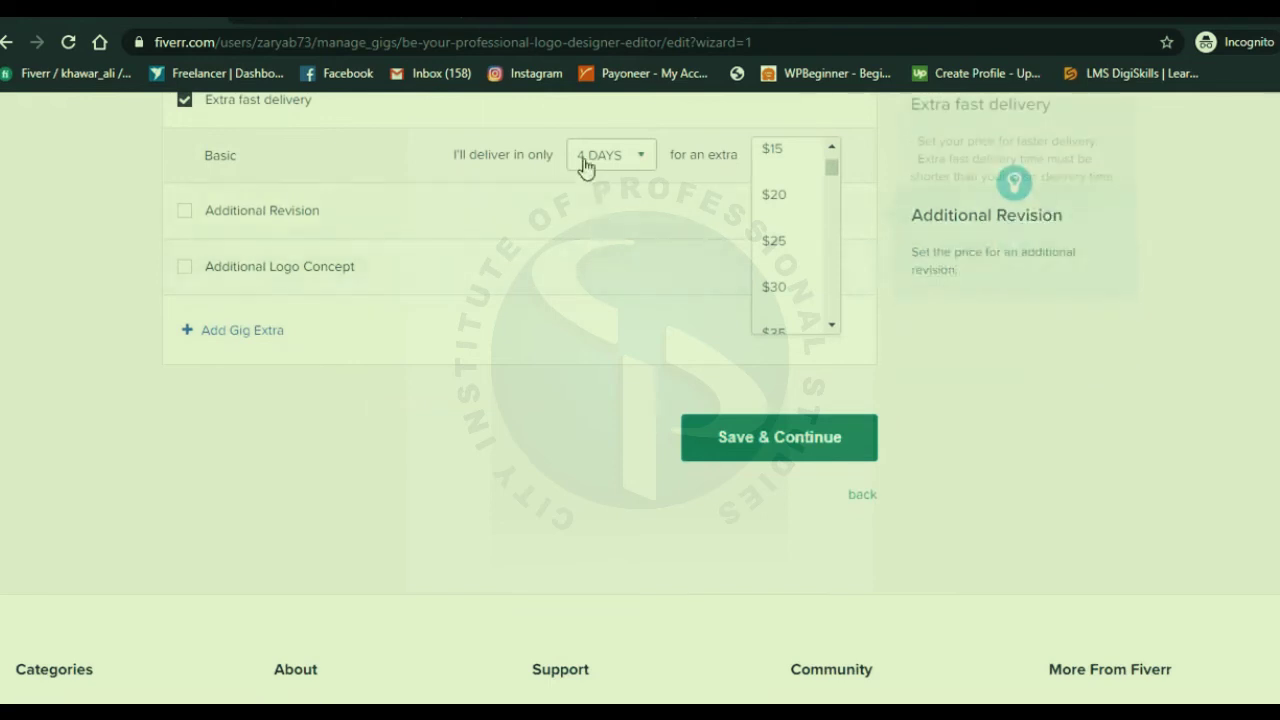
{"action": "left_click", "coordinate": [538, 150]}
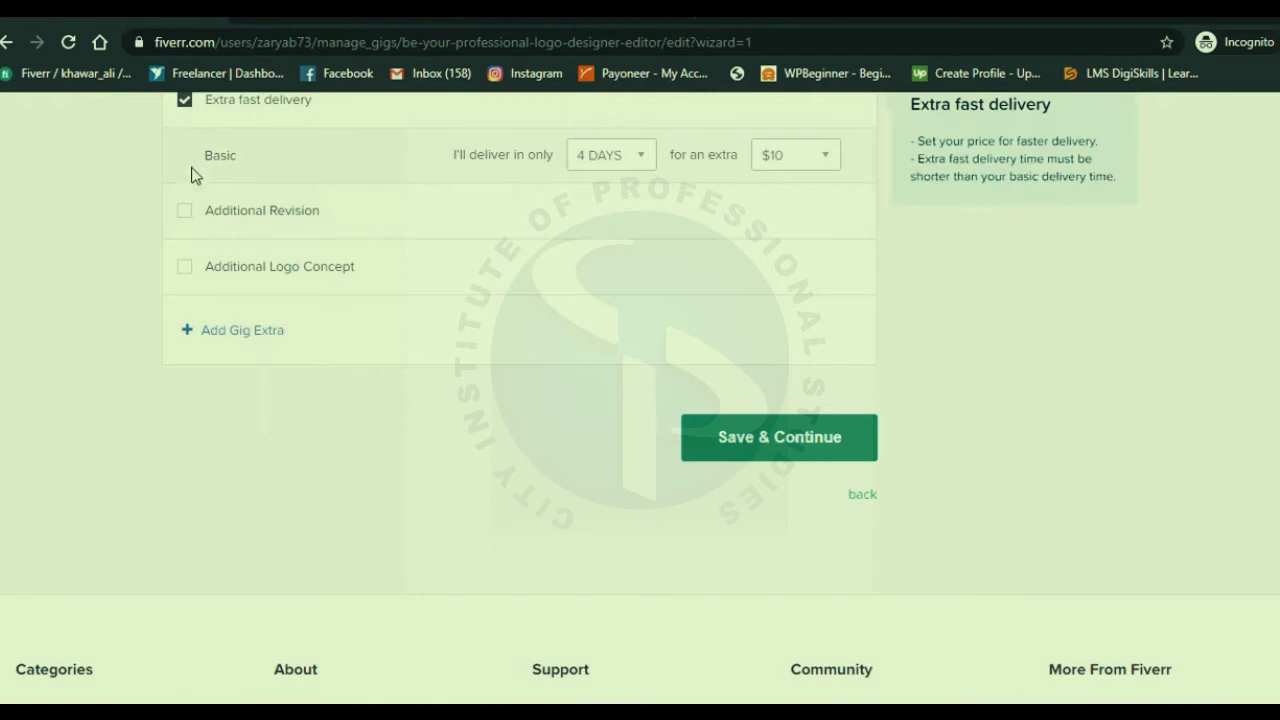
Step: Add the Additional Revision extra at $15, leaving its additional days unselected
{"action": "left_click", "coordinate": [186, 212]}
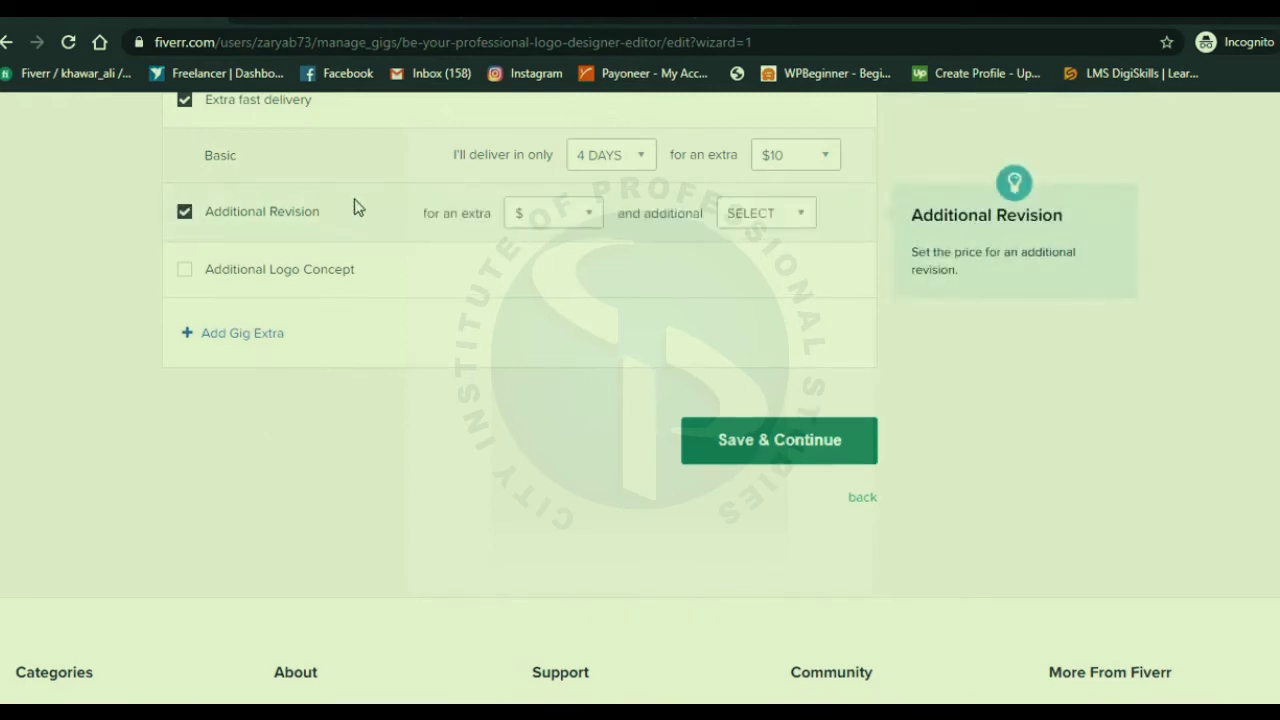
{"action": "scroll", "coordinate": [360, 206], "scroll_direction": "up", "scroll_amount": 2}
{"action": "scroll", "coordinate": [360, 206], "scroll_direction": "up", "scroll_amount": 7}
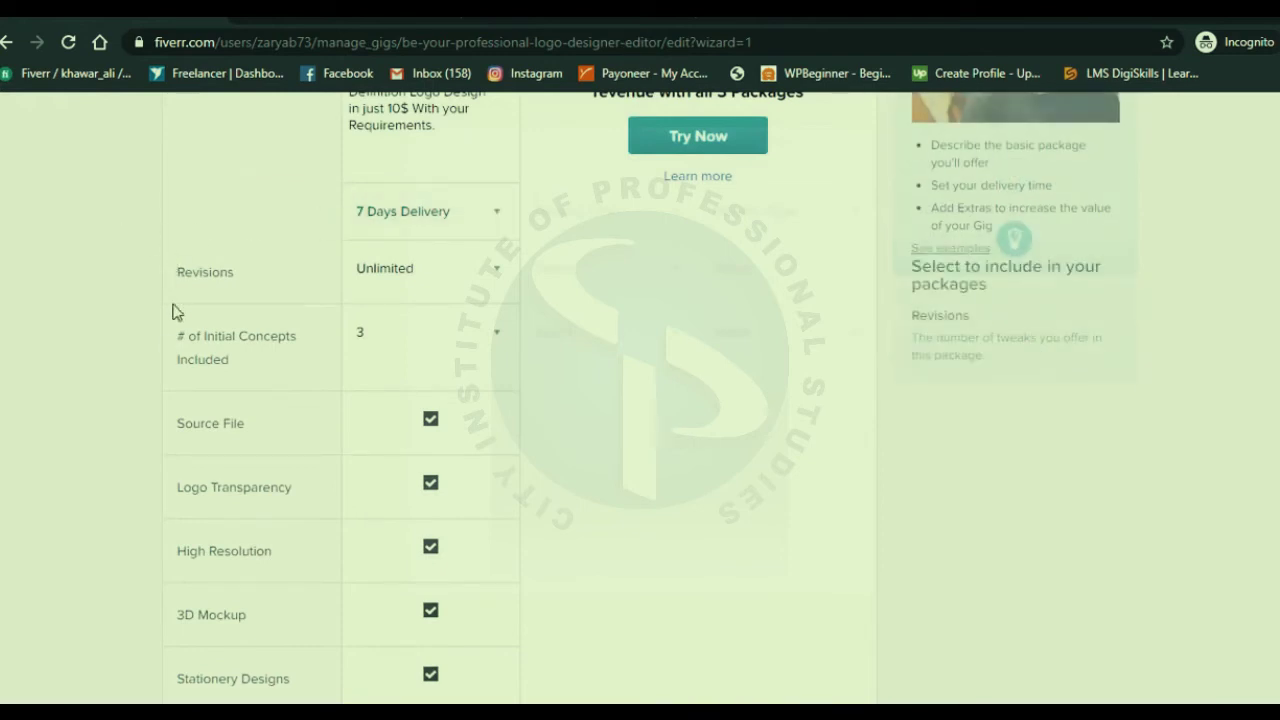
{"action": "scroll", "coordinate": [162, 341], "scroll_direction": "down", "scroll_amount": 3}
{"action": "scroll", "coordinate": [162, 341], "scroll_direction": "down", "scroll_amount": 5}
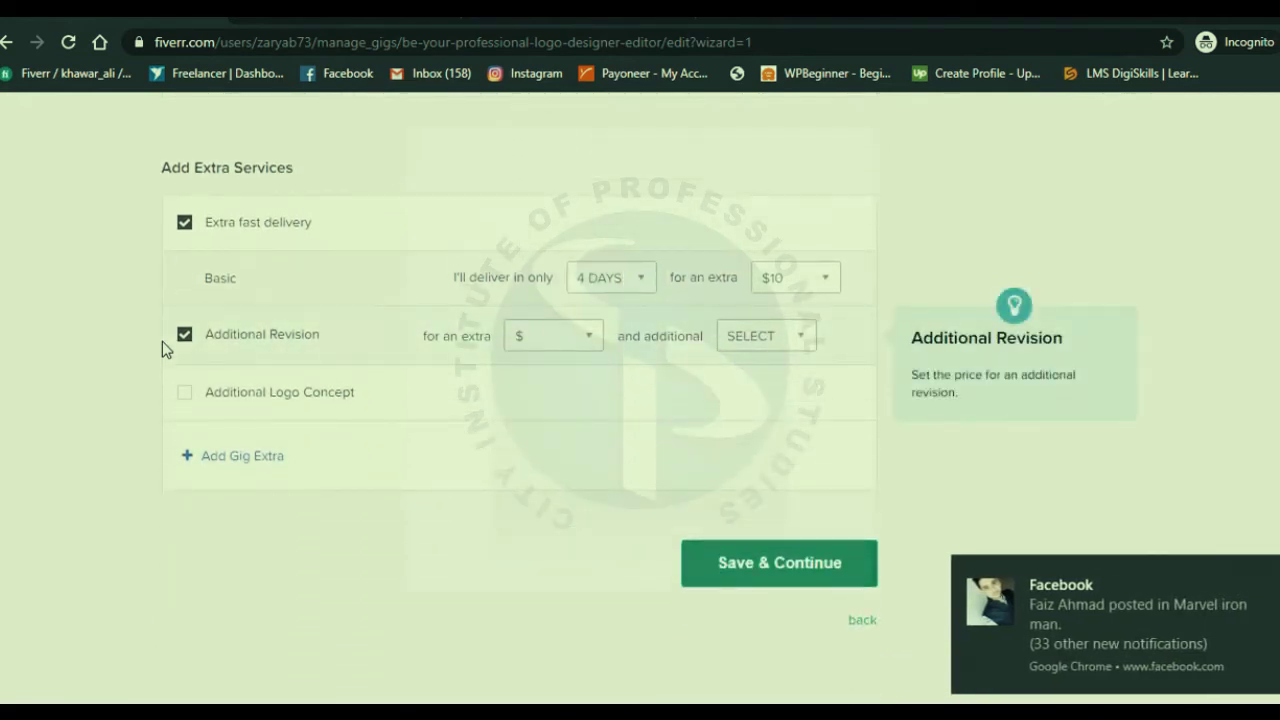
{"action": "left_click_drag", "start_coordinate": [998, 614], "coordinate": [1210, 590]}
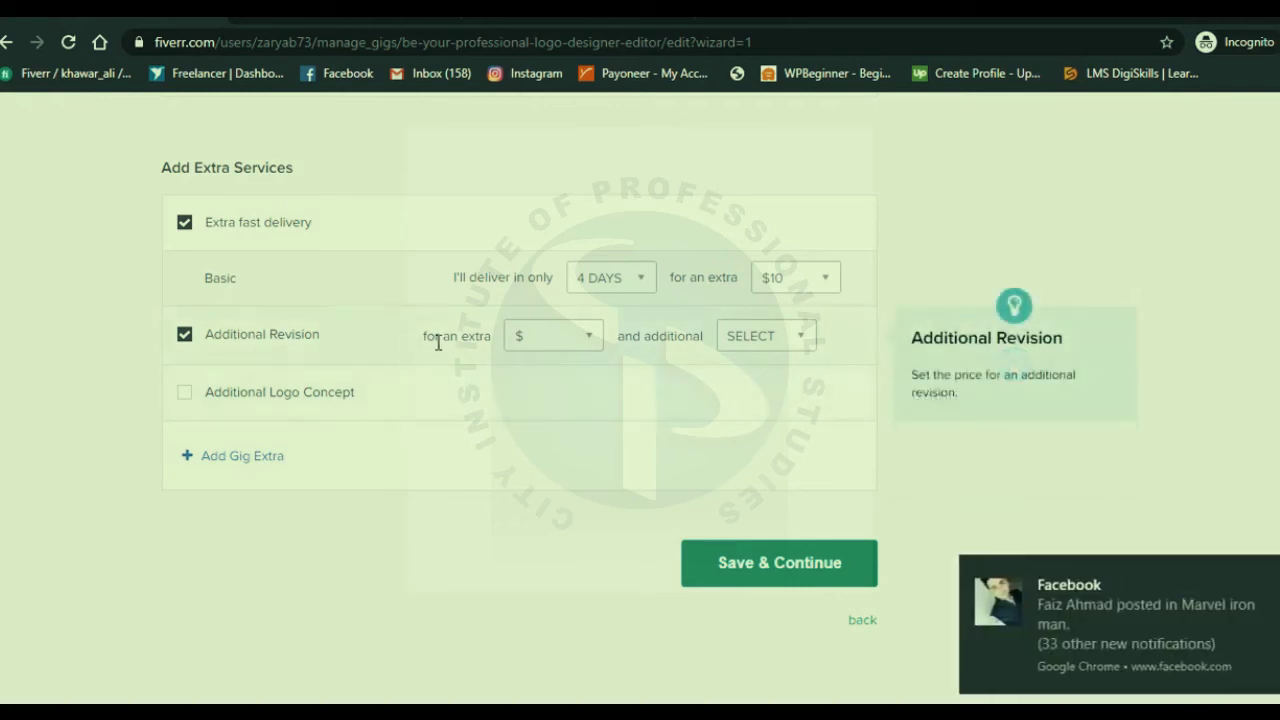
{"action": "left_click", "coordinate": [572, 347]}
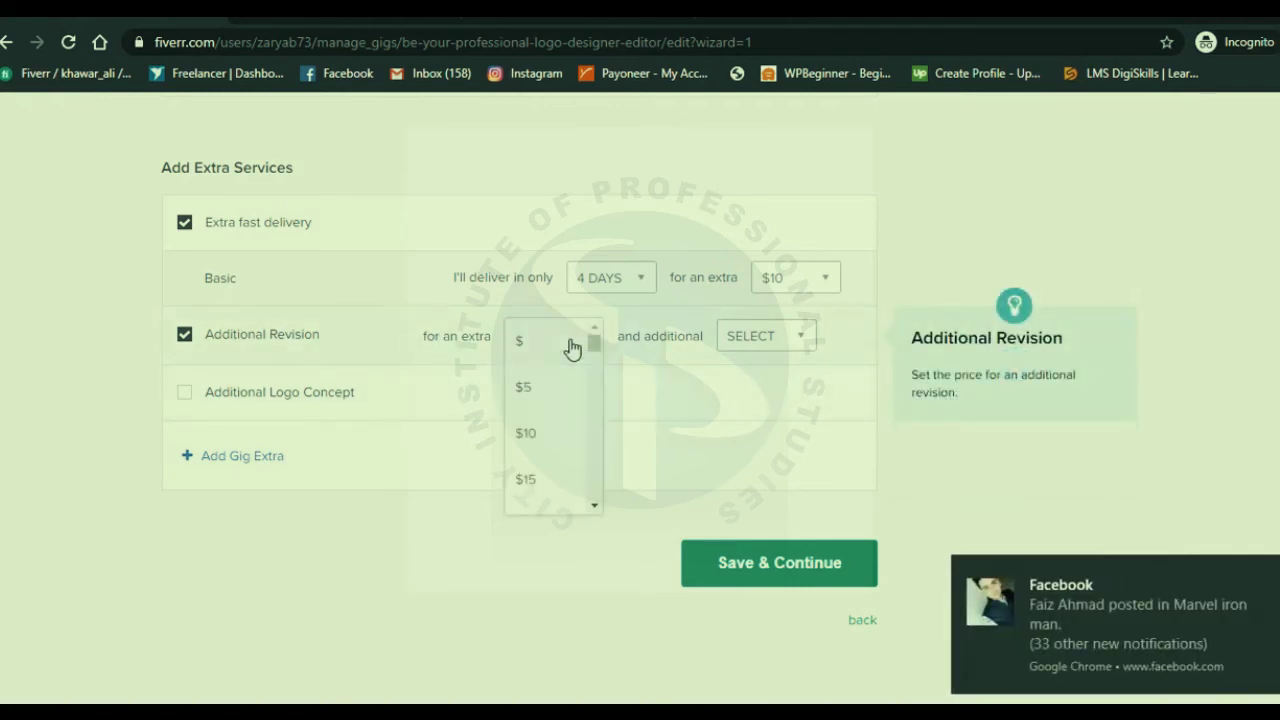
{"action": "left_click", "coordinate": [535, 476]}
{"action": "left_click", "coordinate": [771, 334]}
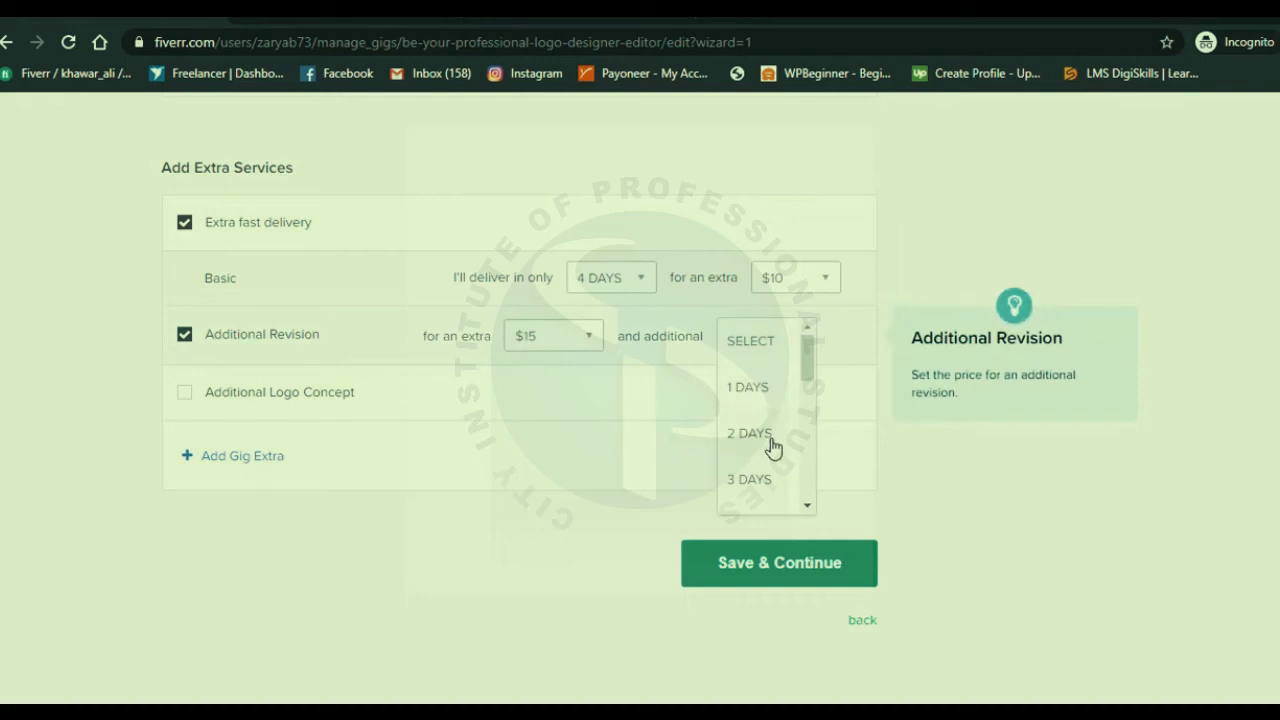
{"action": "left_click", "coordinate": [574, 534]}
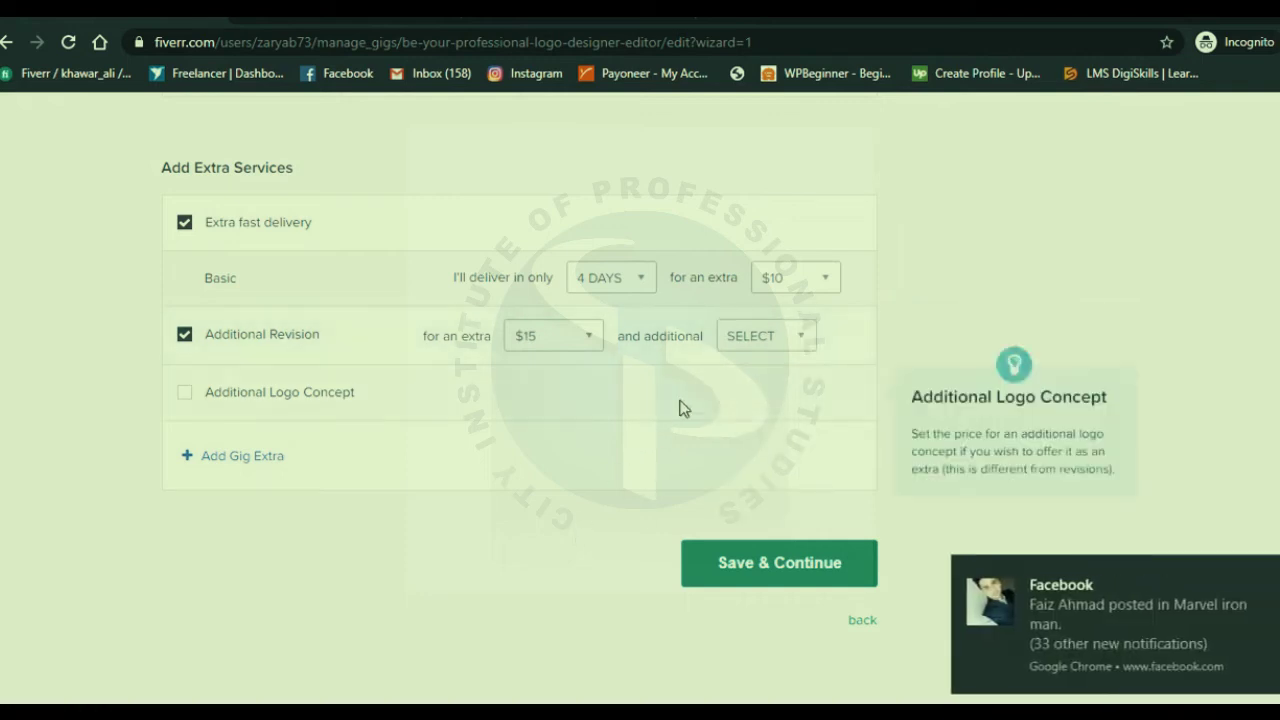
Step: Remove the Additional Revision and Extra fast delivery extras and save the pricing to continue to the gig description
{"action": "left_click", "coordinate": [185, 336]}
{"action": "left_click", "coordinate": [185, 224]}
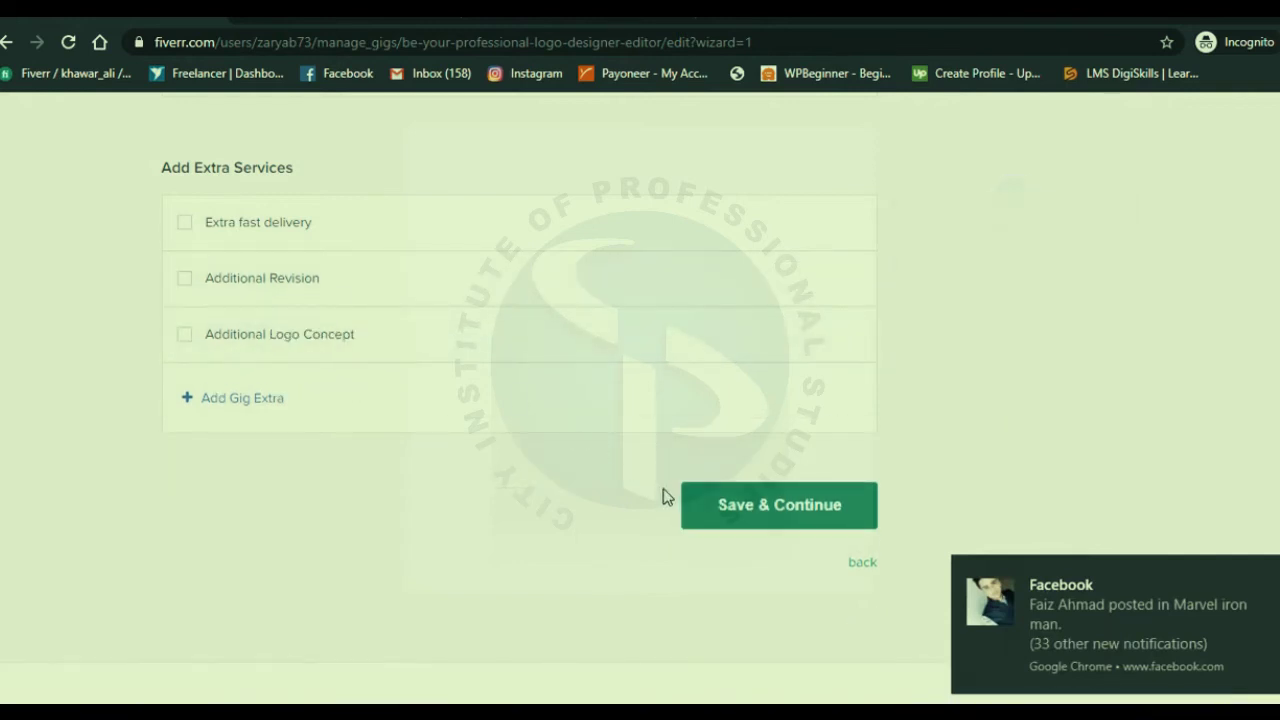
{"action": "left_click", "coordinate": [742, 512]}
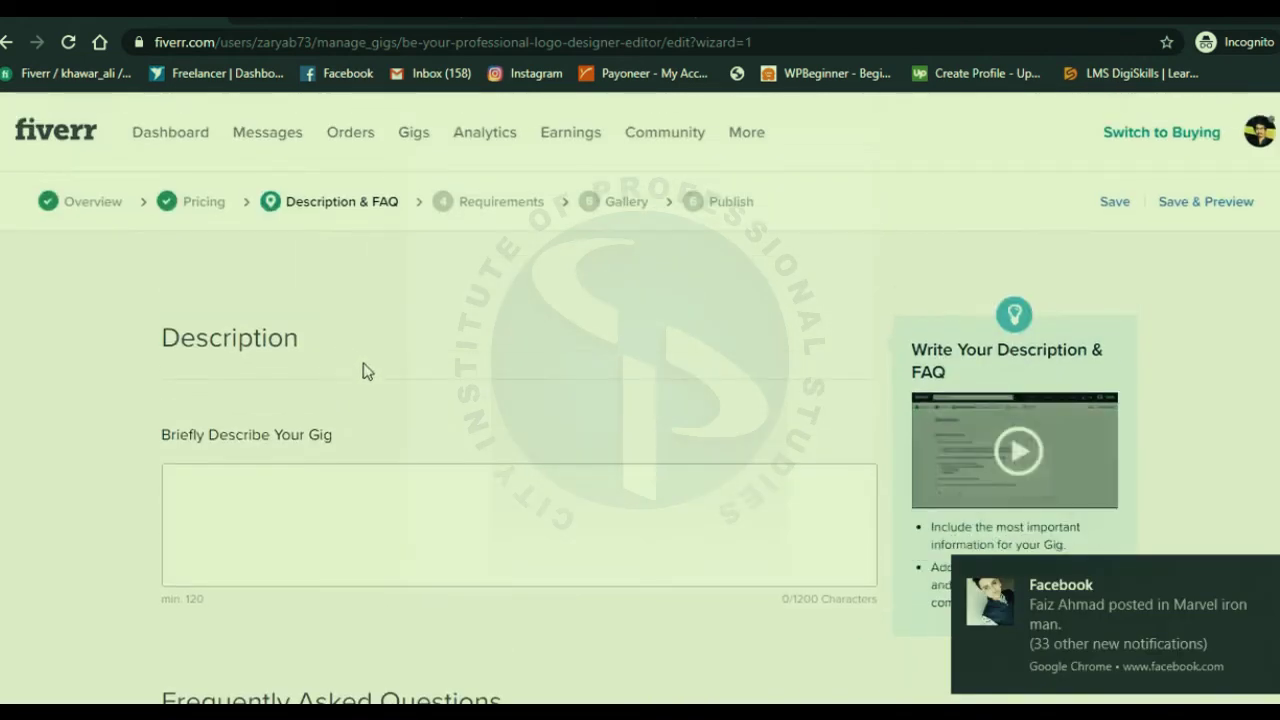
Step: Paste the prepared description text into the gig description
{"action": "left_click", "coordinate": [373, 517]}
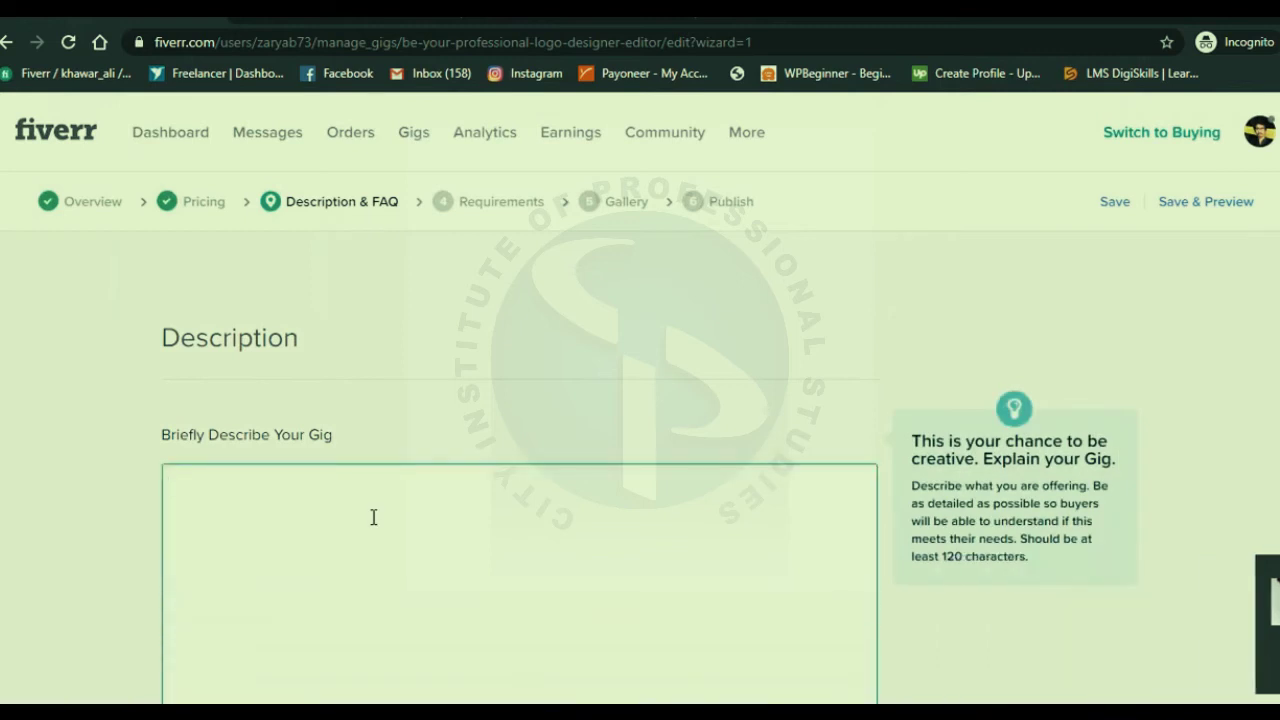
{"action": "key", "text": "ctrl+v"}
{"action": "scroll", "coordinate": [471, 509], "scroll_direction": "up", "scroll_amount": 10}
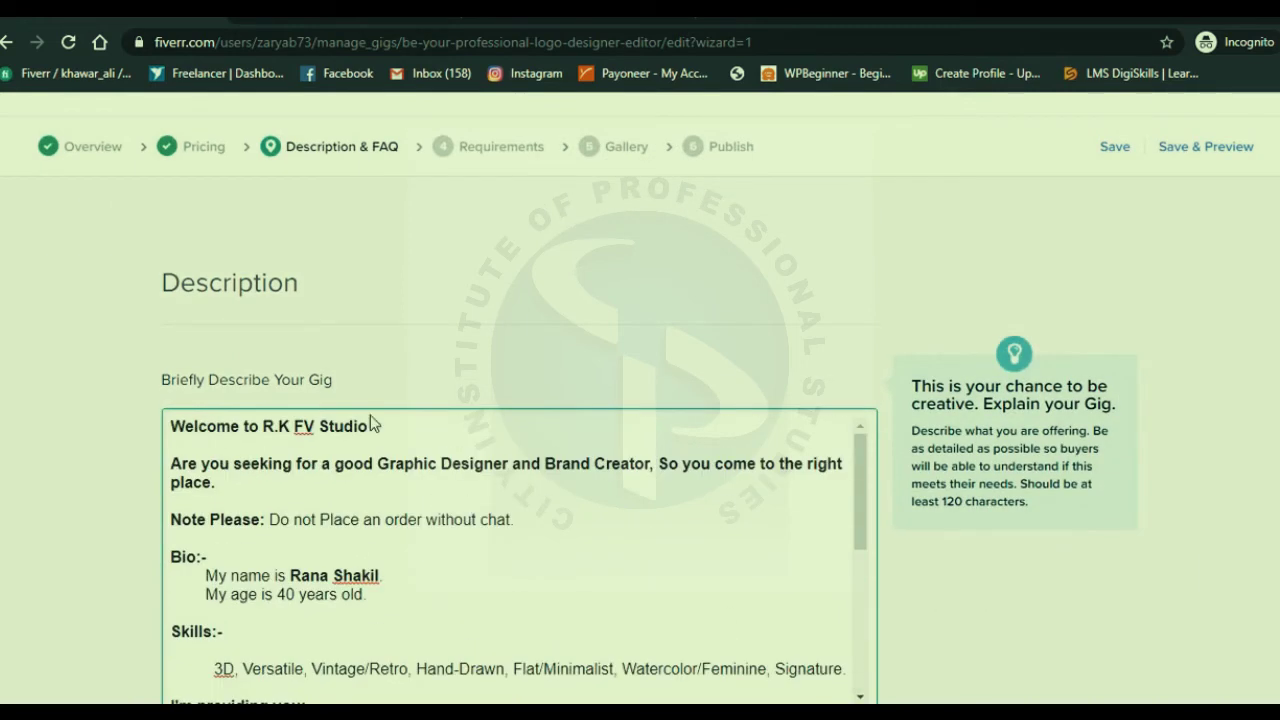
Step: Delete the studio welcome line and the "Are you seeking for a good Graphic Designer" paragraph from the description
{"action": "left_click_drag", "start_coordinate": [384, 421], "coordinate": [148, 412]}
{"action": "key", "text": "BackSpace"}
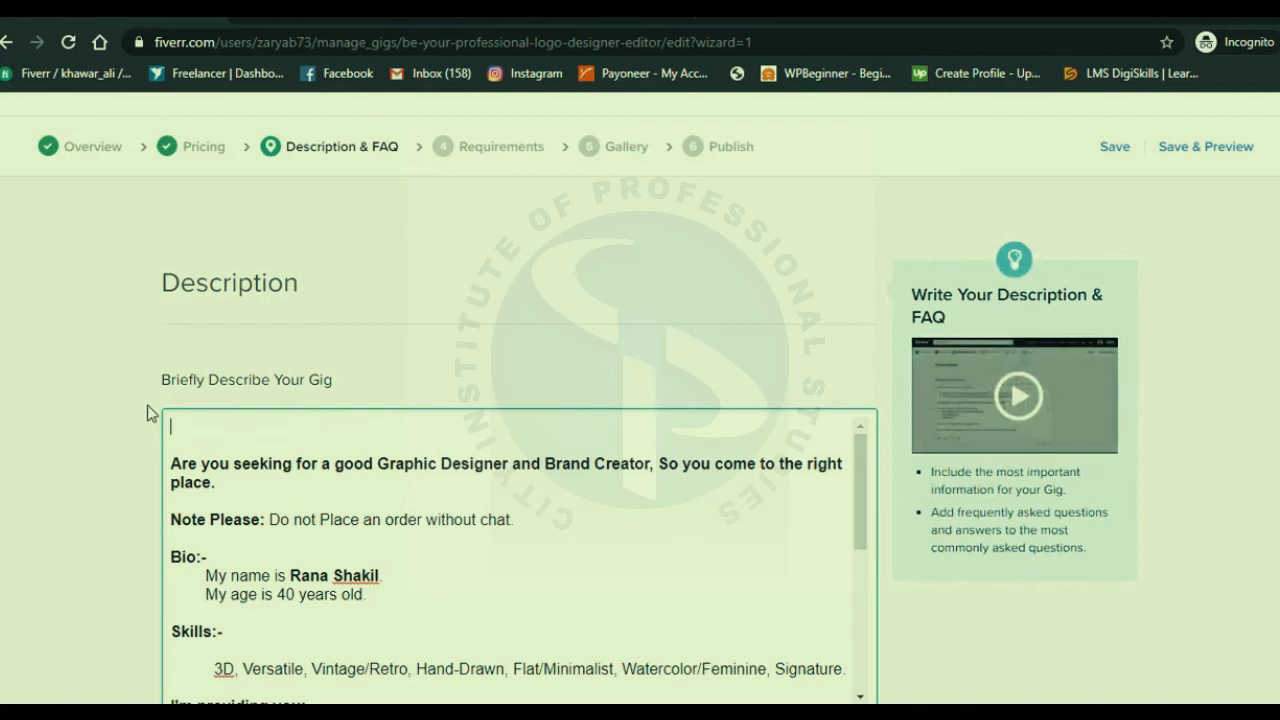
{"action": "key", "text": "Delete"}
{"action": "key", "text": "Delete"}
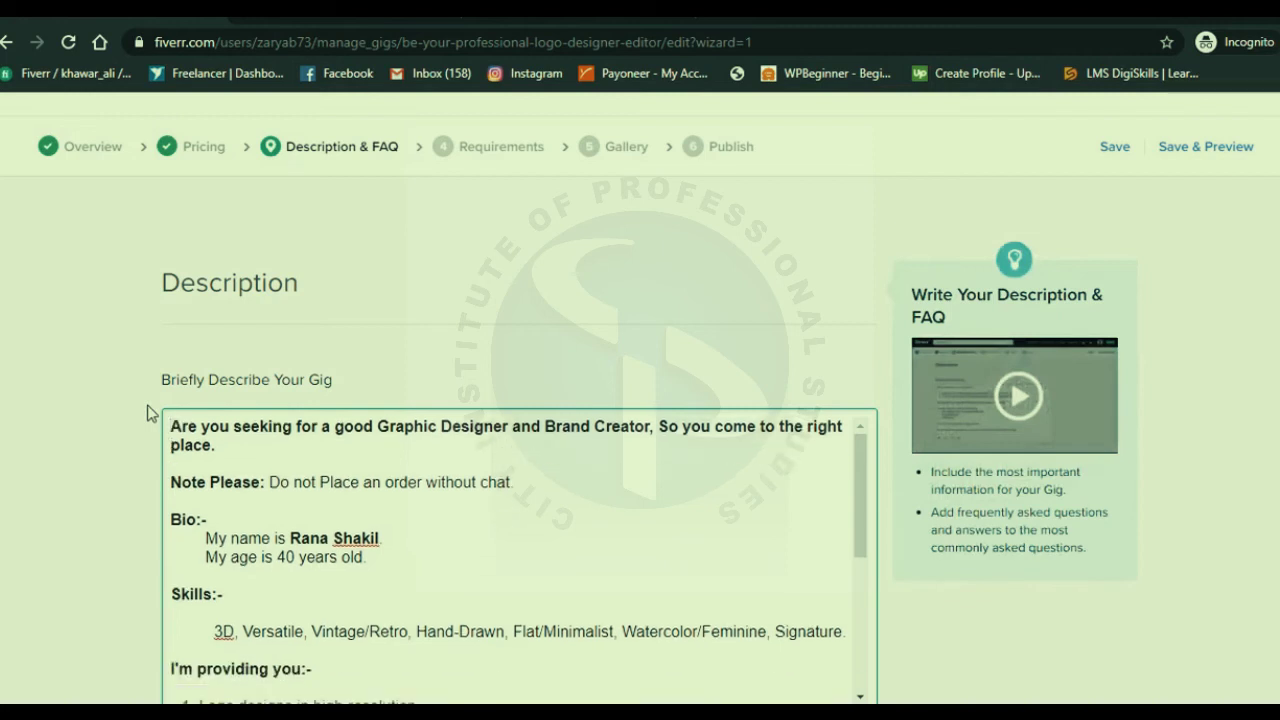
{"action": "key", "text": "shift+Down"}
{"action": "key", "text": "shift+End"}
{"action": "key", "text": "BackSpace"}
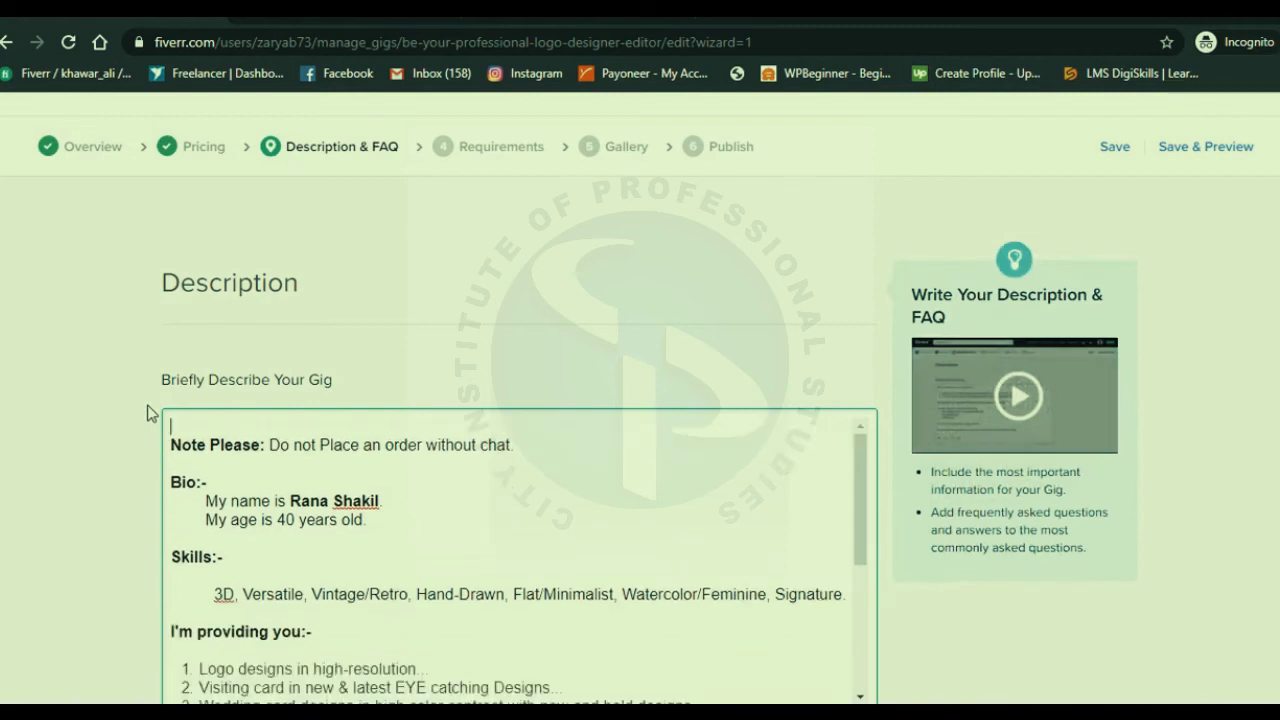
Step: Delete the "Note Please: Do not Place an order without chat" line and its surrounding blank lines from the description
{"action": "key", "text": "BackSpace"}
{"action": "key", "text": "BackSpace"}
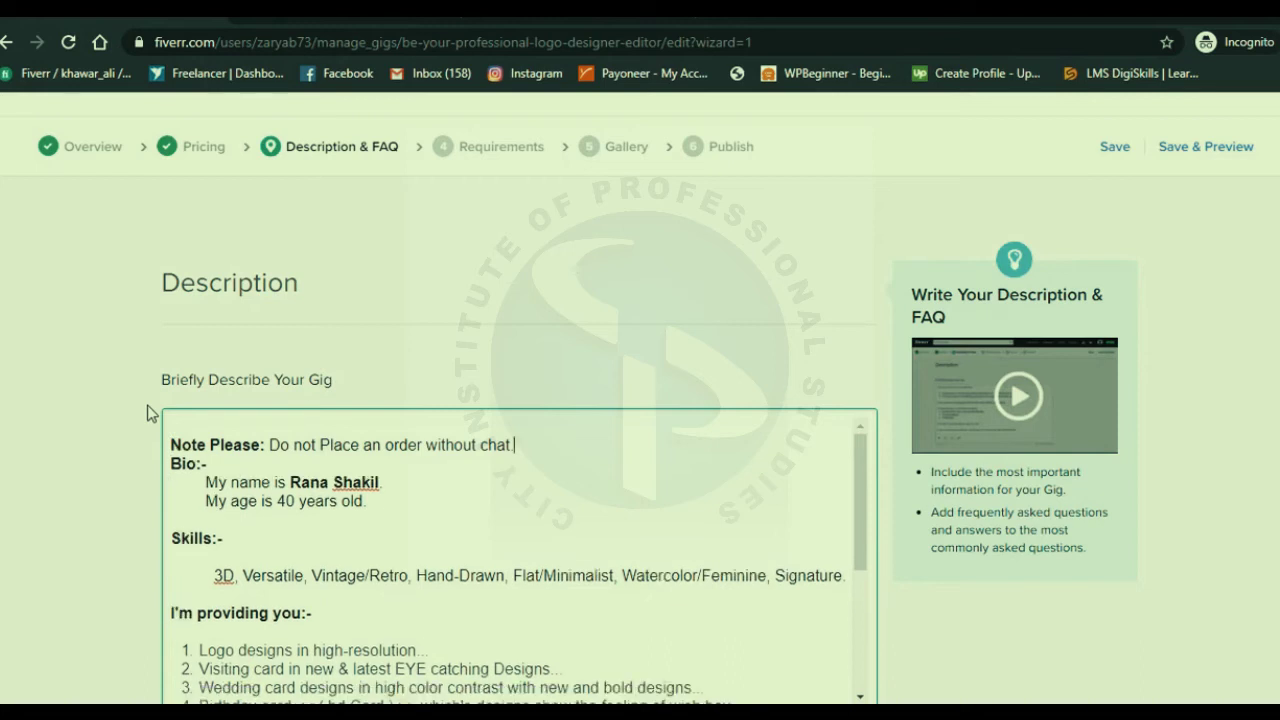
{"action": "key", "text": "BackSpace"}
{"action": "key", "text": "BackSpace"}
{"action": "key", "text": "BackSpace"}
{"action": "key", "text": "BackSpace"}
{"action": "key", "text": "BackSpace"}
{"action": "key", "text": "BackSpace"}
{"action": "key", "text": "BackSpace"}
{"action": "key", "text": "BackSpace"}
{"action": "key", "text": "BackSpace"}
{"action": "key", "text": "BackSpace"}
{"action": "key", "text": "BackSpace"}
{"action": "key", "text": "BackSpace"}
{"action": "key", "text": "BackSpace"}
{"action": "key", "text": "BackSpace"}
{"action": "key", "text": "BackSpace"}
{"action": "key", "text": "BackSpace"}
{"action": "key", "text": "BackSpace"}
{"action": "key", "text": "BackSpace"}
{"action": "key", "text": "BackSpace"}
{"action": "key", "text": "BackSpace"}
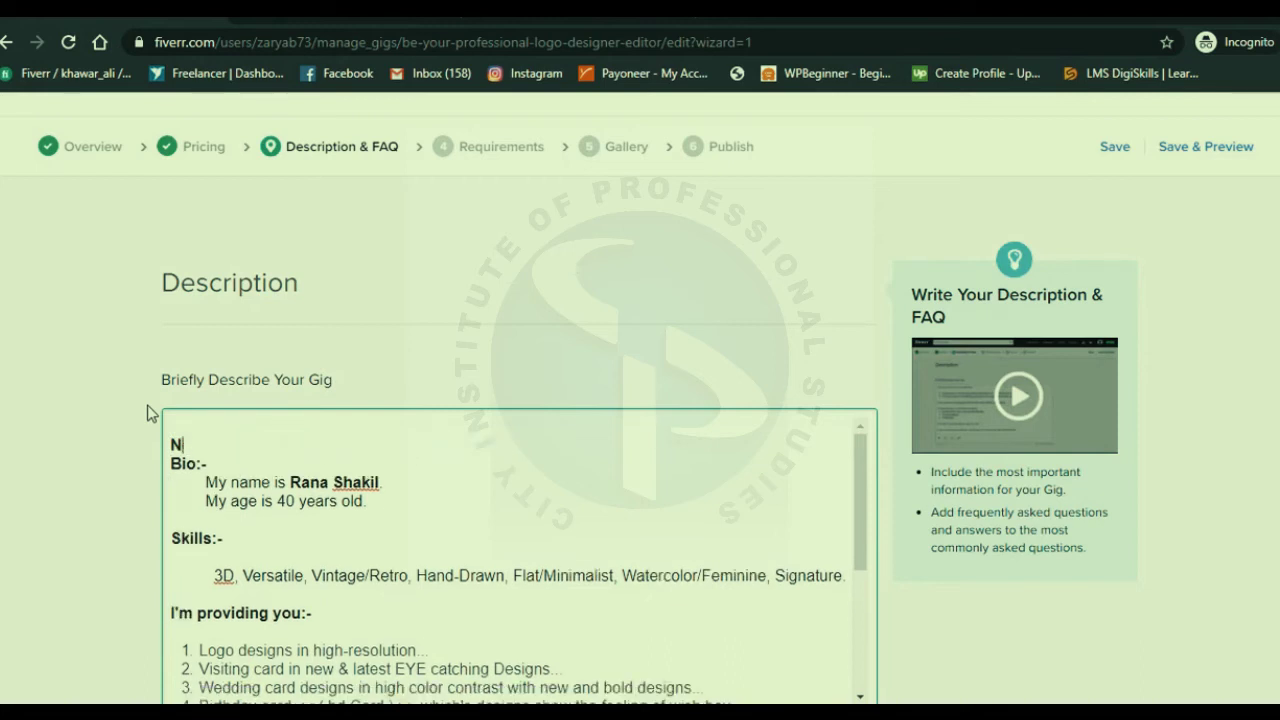
{"action": "key", "text": "Delete"}
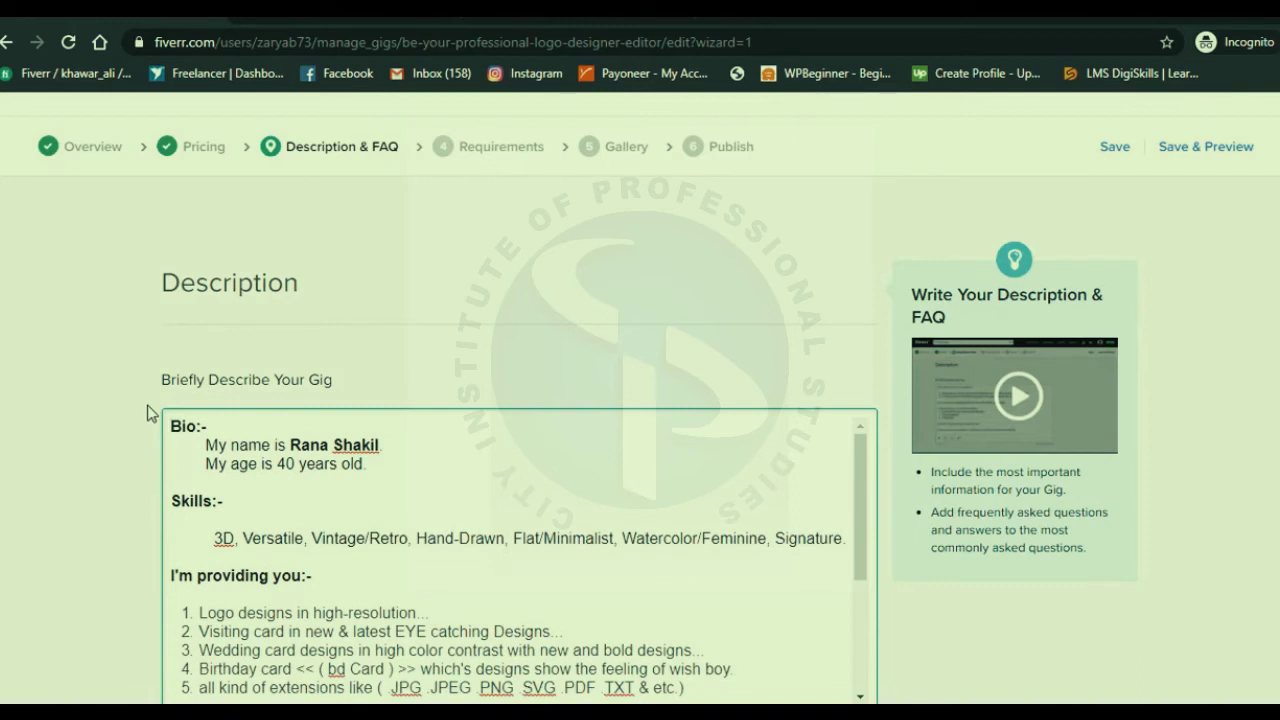
Step: Delete the age line from the description's bio and replace the name with the seller's full name
{"action": "key", "text": "BackSpace"}
{"action": "key", "text": "BackSpace"}
{"action": "key", "text": "BackSpace"}
{"action": "key", "text": "BackSpace"}
{"action": "key", "text": "BackSpace"}
{"action": "key", "text": "BackSpace"}
{"action": "key", "text": "BackSpace"}
{"action": "key", "text": "BackSpace"}
{"action": "key", "text": "BackSpace"}
{"action": "key", "text": "BackSpace"}
{"action": "key", "text": "BackSpace"}
{"action": "key", "text": "BackSpace"}
{"action": "key", "text": "BackSpace"}
{"action": "key", "text": "BackSpace"}
{"action": "key", "text": "BackSpace"}
{"action": "key", "text": "BackSpace"}
{"action": "key", "text": "BackSpace"}
{"action": "key", "text": "BackSpace"}
{"action": "key", "text": "BackSpace"}
{"action": "key", "text": "BackSpace"}
{"action": "key", "text": "BackSpace"}
{"action": "key", "text": "BackSpace"}
{"action": "key", "text": "BackSpace"}
{"action": "key", "text": "BackSpace"}
{"action": "key", "text": "BackSpace"}
{"action": "key", "text": "BackSpace"}
{"action": "key", "text": "BackSpace"}
{"action": "key", "text": "BackSpace"}
{"action": "key", "text": "BackSpace"}
{"action": "key", "text": "BackSpace"}
{"action": "key", "text": "BackSpace"}
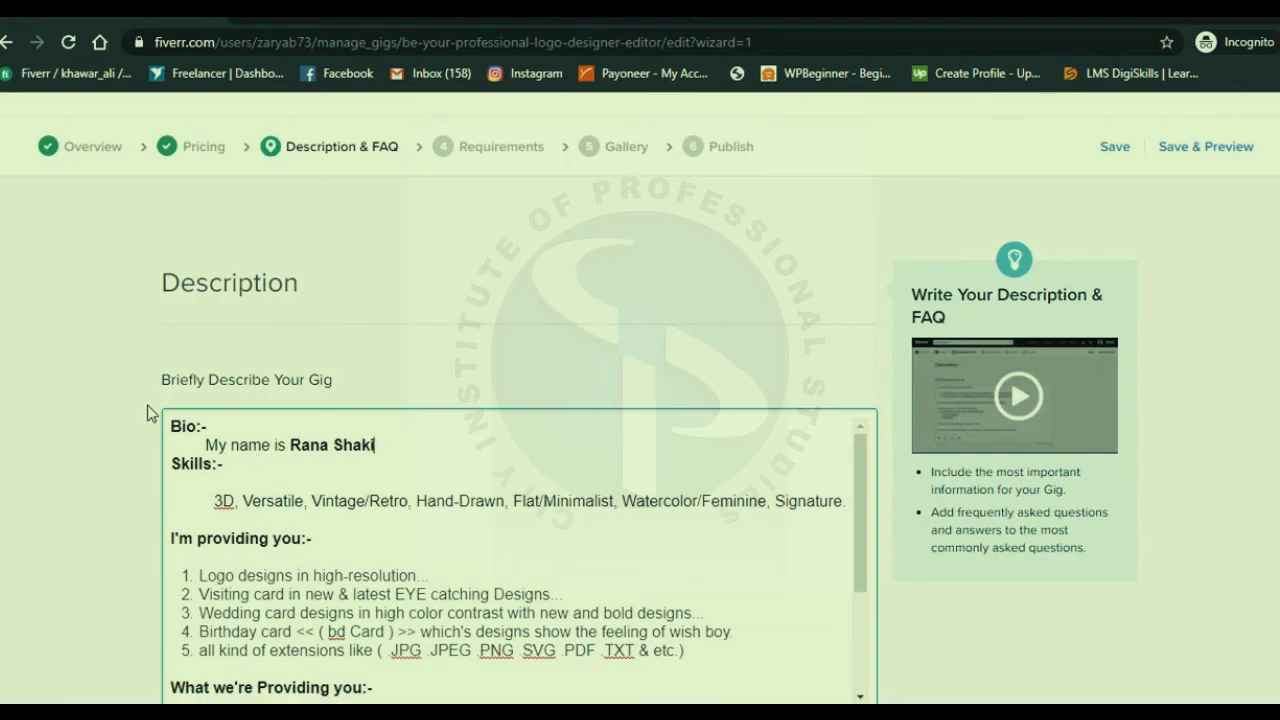
{"action": "key", "text": "BackSpace"}
{"action": "key", "text": "BackSpace"}
{"action": "key", "text": "BackSpace"}
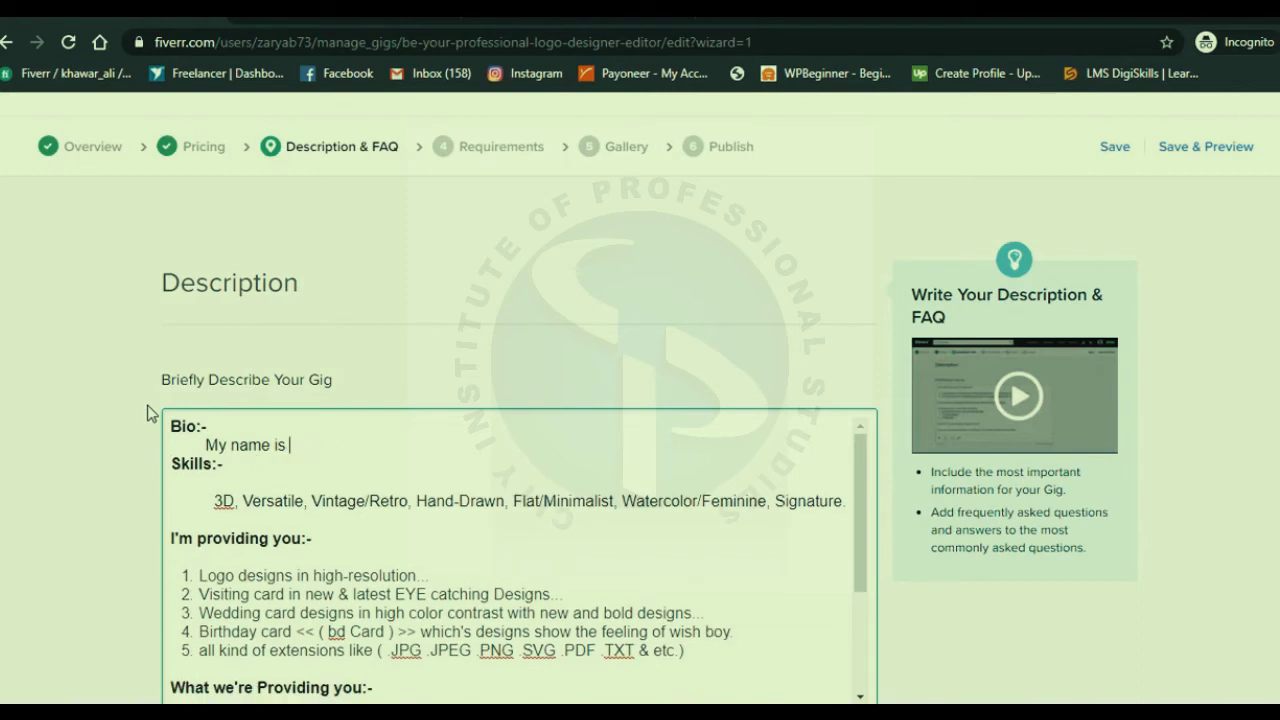
{"action": "type", "text": "Zaryab Saleem"}
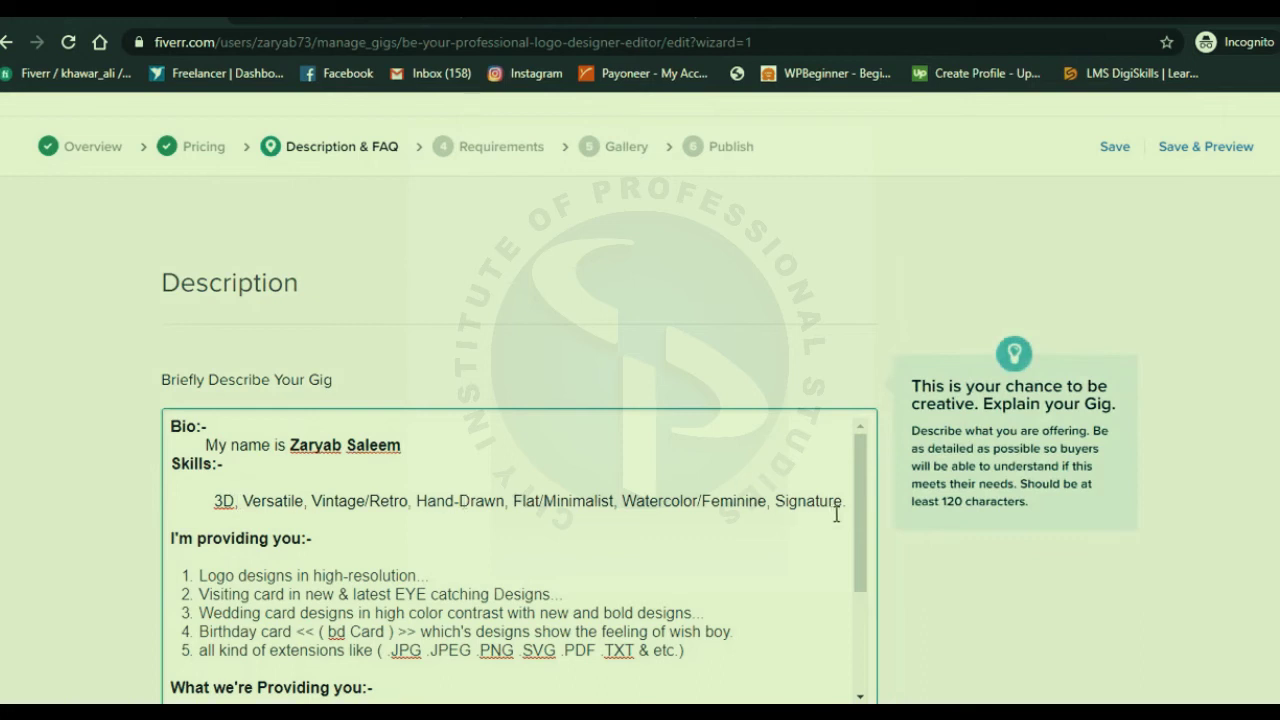
Step: Reword the first item under "I'm providing you" as "Logo designs in high-Defination also in vector file..."
{"action": "double_click", "coordinate": [376, 578]}
{"action": "type", "text": "Defination also i"}
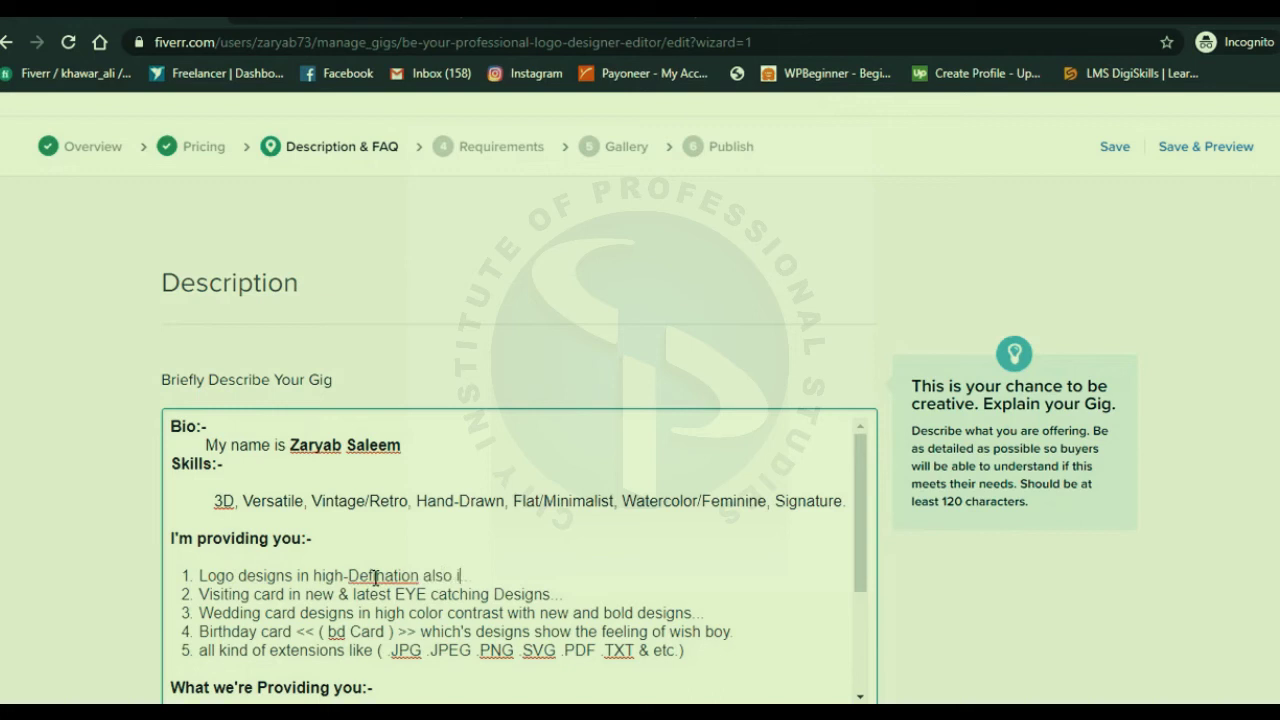
{"action": "type", "text": "n vector file..."}
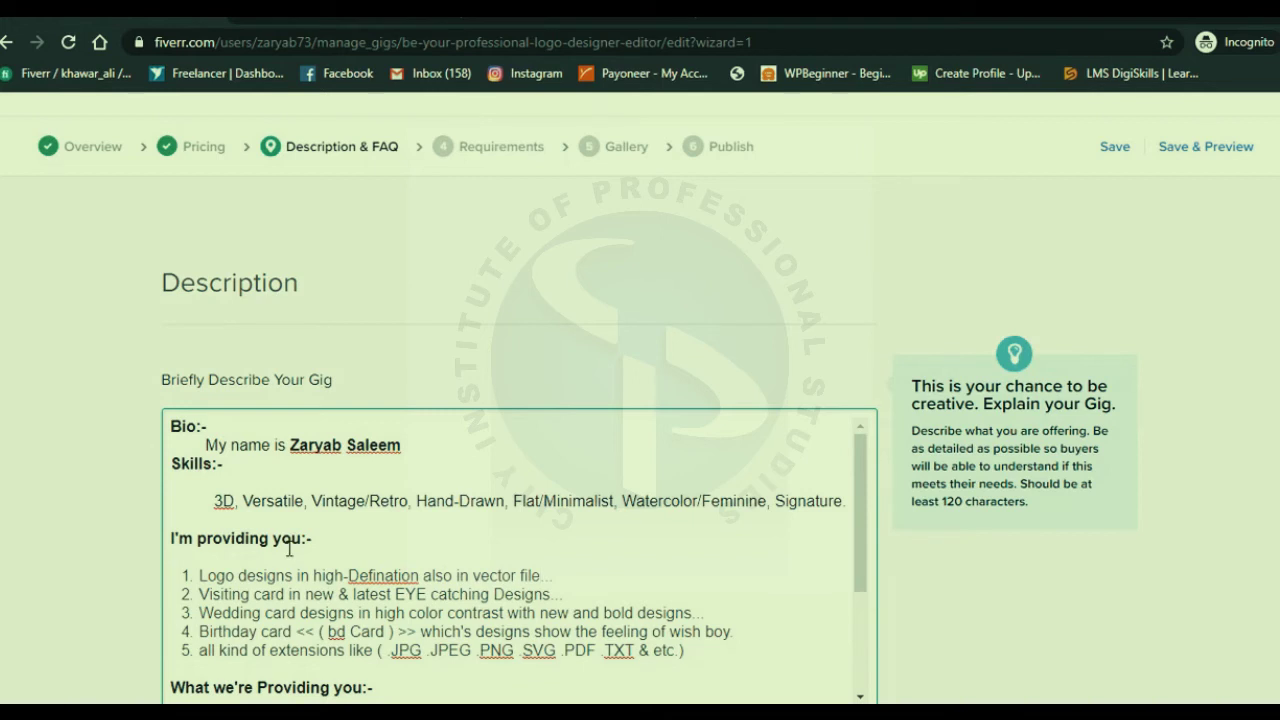
Step: Delete the wedding card and birthday card items from the "I'm providing you" list
{"action": "scroll", "coordinate": [290, 540], "scroll_direction": "down", "scroll_amount": 3}
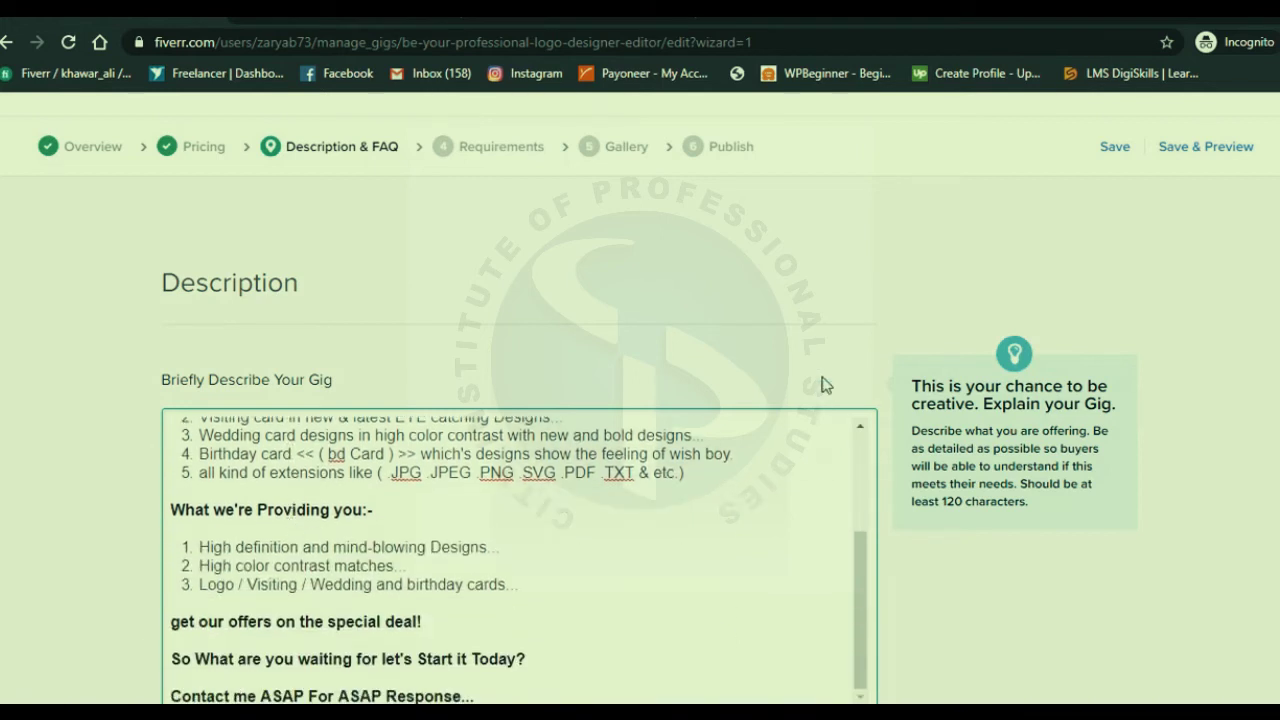
{"action": "scroll", "coordinate": [822, 385], "scroll_direction": "down", "scroll_amount": 3}
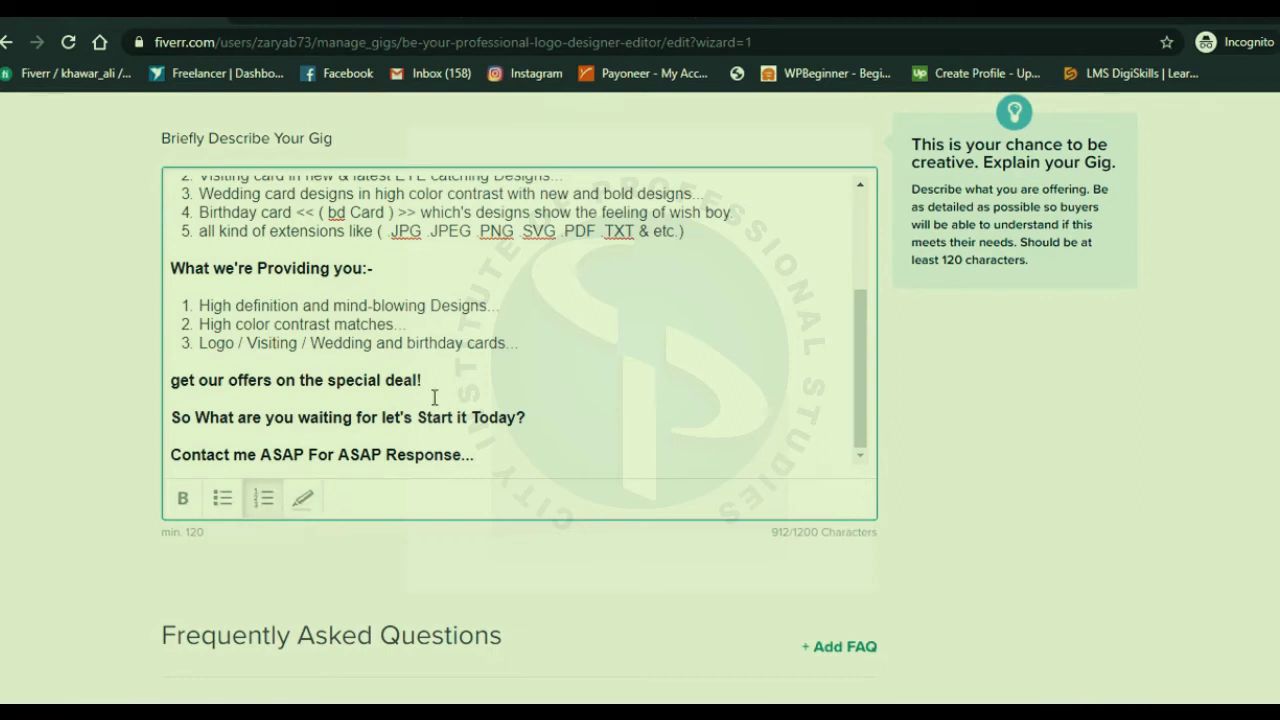
{"action": "scroll", "coordinate": [430, 403], "scroll_direction": "up", "scroll_amount": 4}
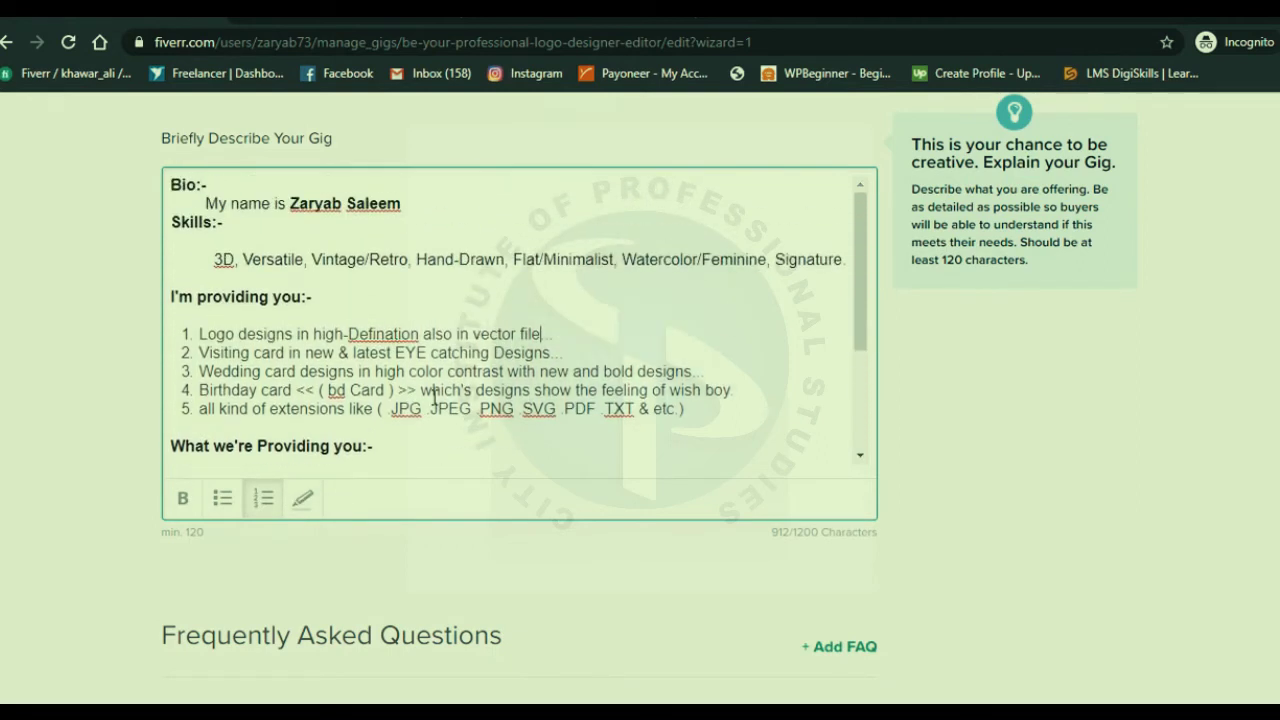
{"action": "scroll", "coordinate": [434, 395], "scroll_direction": "down", "scroll_amount": 2}
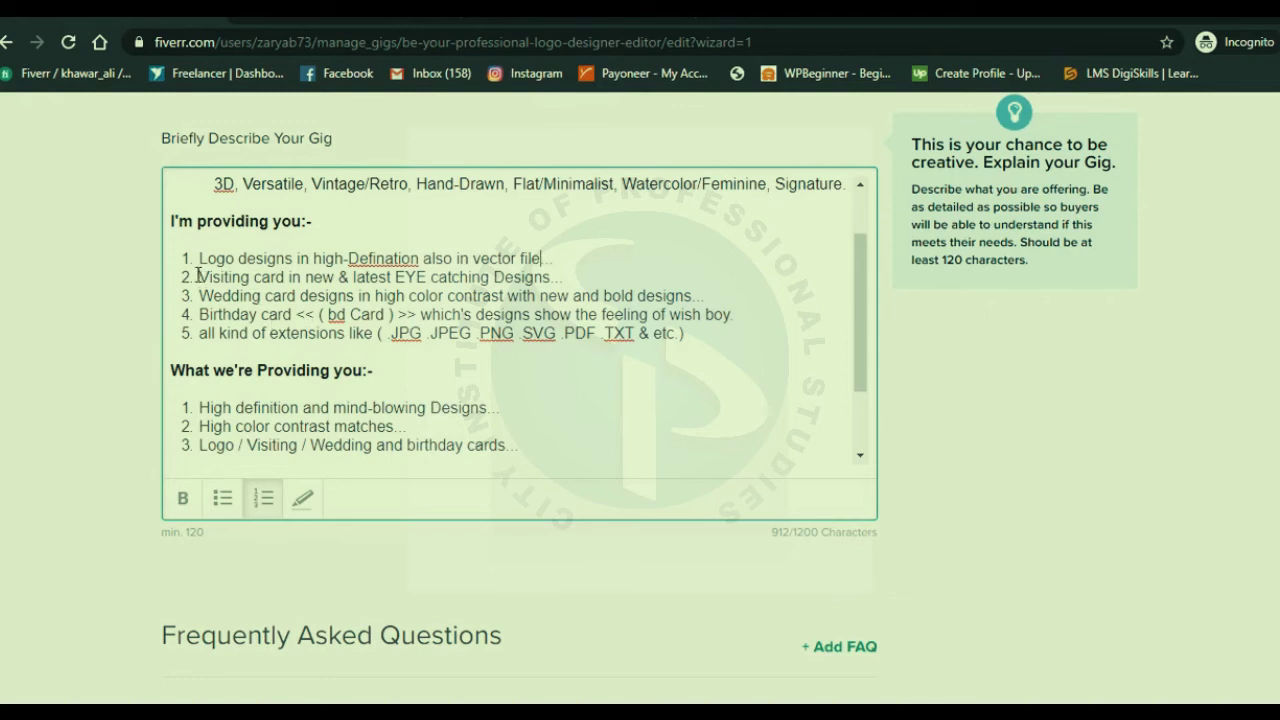
{"action": "left_click", "coordinate": [645, 349]}
{"action": "left_click_drag", "start_coordinate": [758, 314], "coordinate": [201, 300]}
{"action": "key", "text": "BackSpace"}
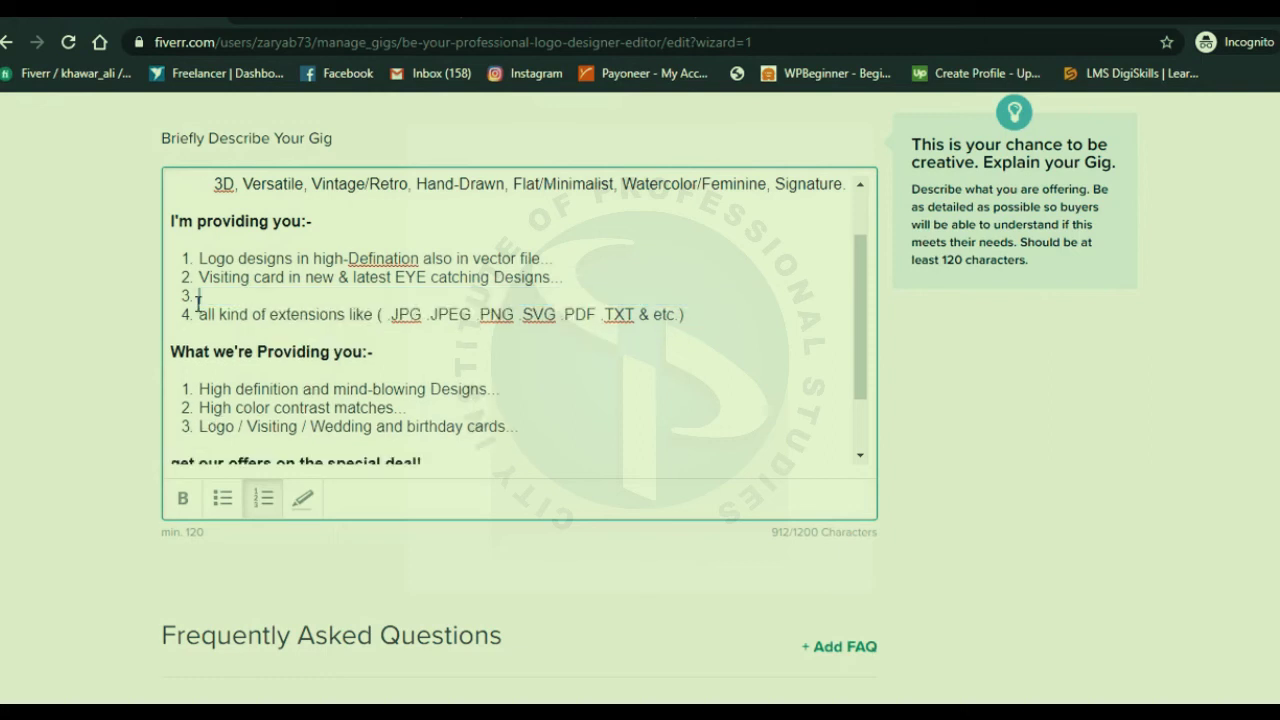
{"action": "key", "text": "BackSpace"}
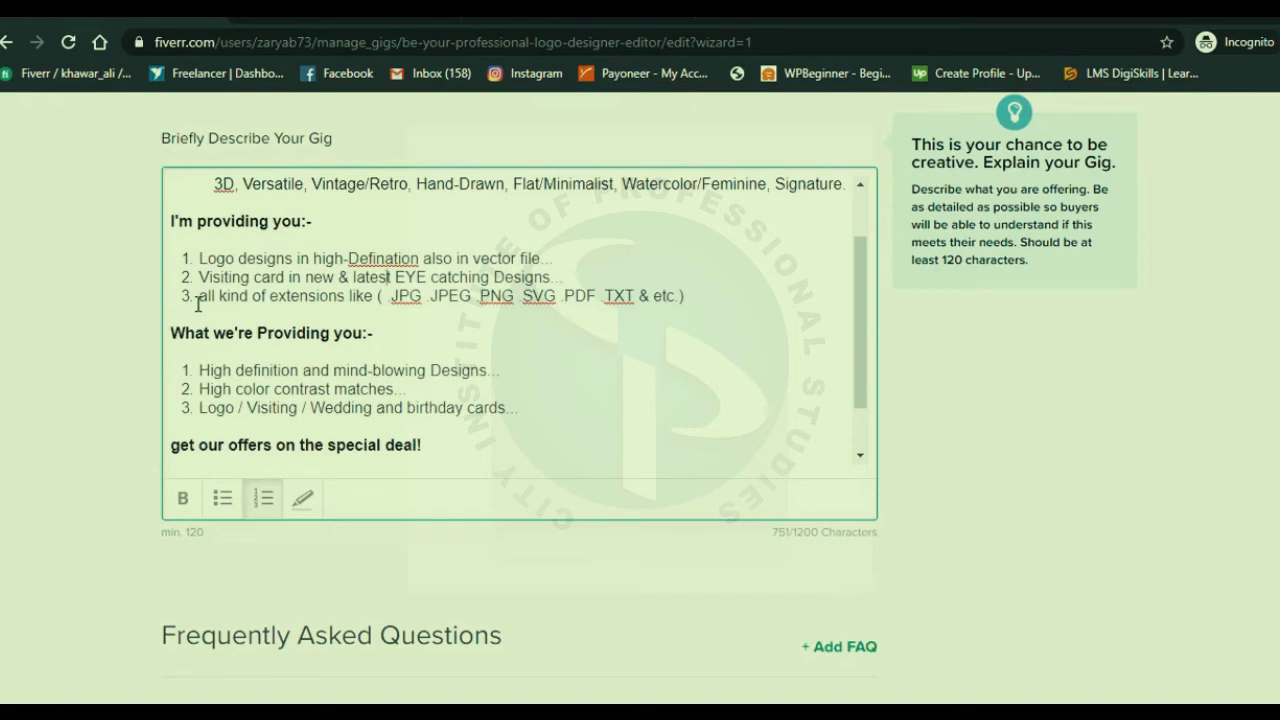
Step: Shorten the visiting card item to "Visiting card in new & latest Designs..." by removing "EYE catching"
{"action": "key", "text": "Right"}
{"action": "key", "text": "Right"}
{"action": "key", "text": "Right"}
{"action": "key", "text": "Right"}
{"action": "key", "text": "Right"}
{"action": "key", "text": "Right"}
{"action": "key", "text": "BackSpace"}
{"action": "key", "text": "BackSpace"}
{"action": "key", "text": "BackSpace"}
{"action": "key", "text": "BackSpace"}
{"action": "key", "text": "BackSpace"}
{"action": "key", "text": "BackSpace"}
{"action": "key", "text": "BackSpace"}
{"action": "key", "text": "BackSpace"}
{"action": "key", "text": "BackSpace"}
{"action": "key", "text": "BackSpace"}
{"action": "key", "text": "BackSpace"}
{"action": "key", "text": "BackSpace"}
{"action": "key", "text": "BackSpace"}
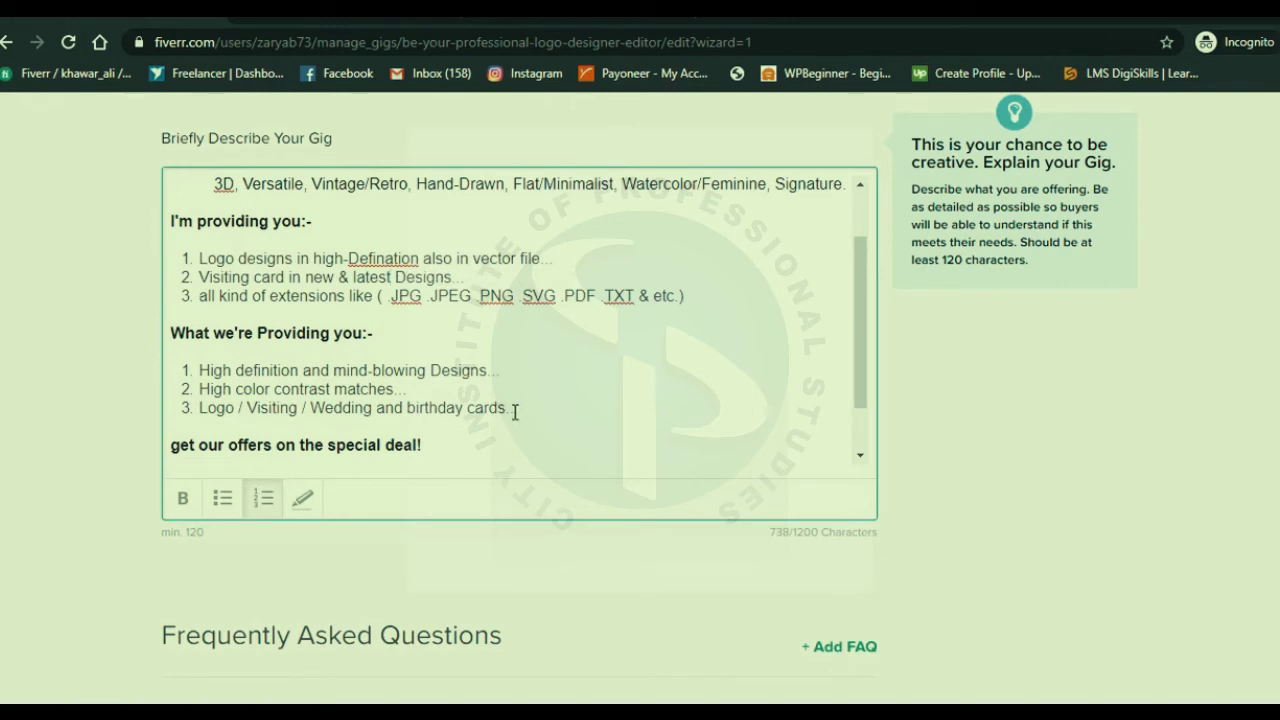
Step: Delete the "Logo / Visiting / Wedding and birthday cards" item from the "What we're Providing you" list
{"action": "left_click_drag", "start_coordinate": [519, 410], "coordinate": [182, 402]}
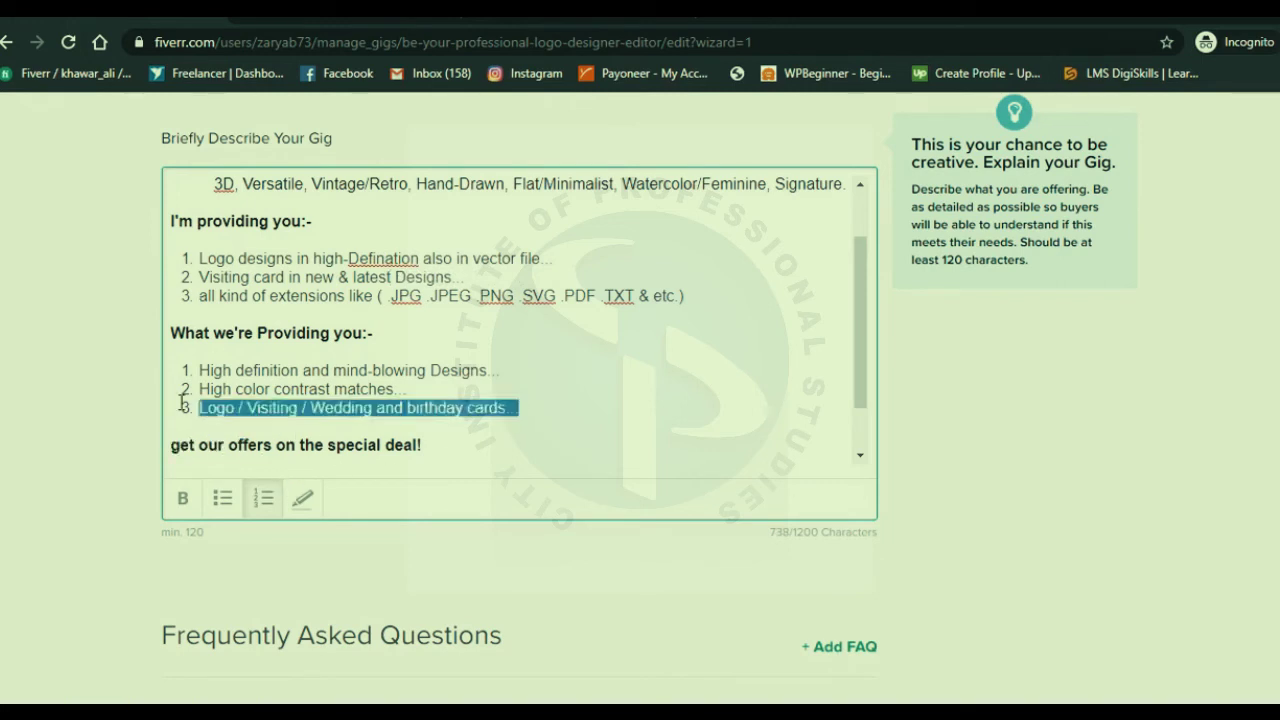
{"action": "key", "text": "BackSpace"}
{"action": "key", "text": "BackSpace"}
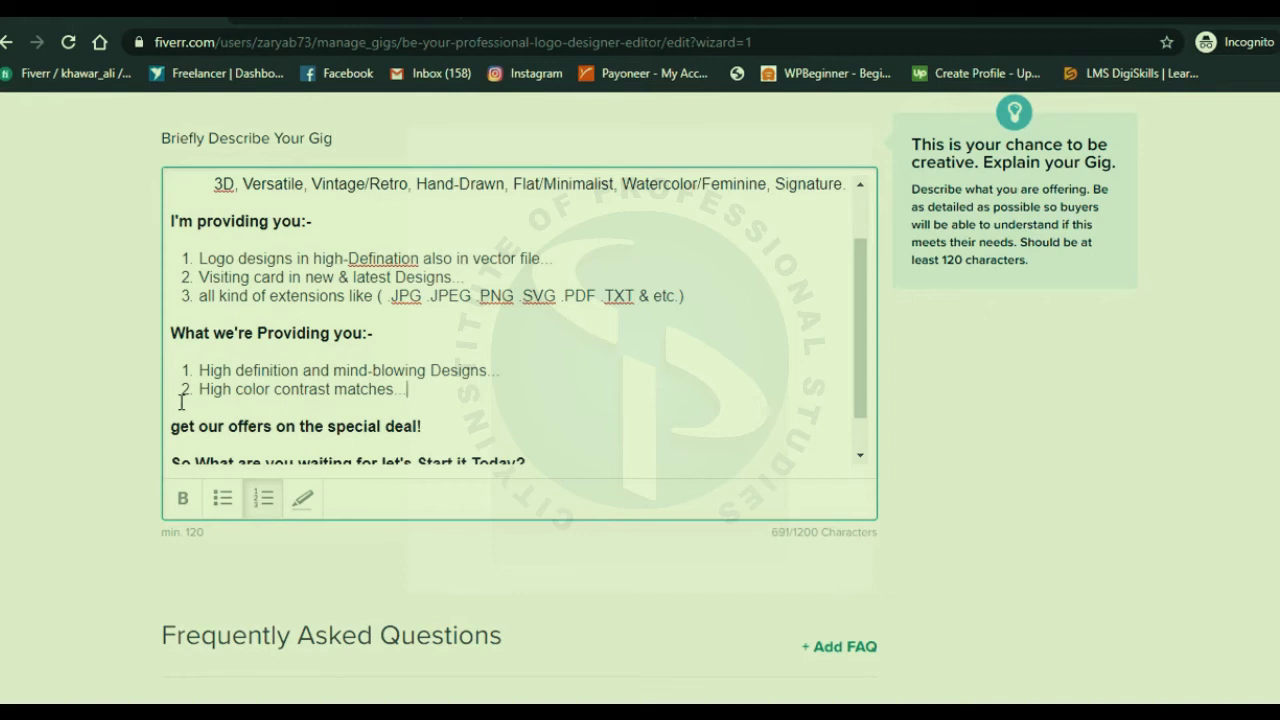
Step: Delete the "So What are you waiting for let's Start it Today?" and "get our offers on the special deal!" lines from the description
{"action": "scroll", "coordinate": [181, 402], "scroll_direction": "down", "scroll_amount": 1}
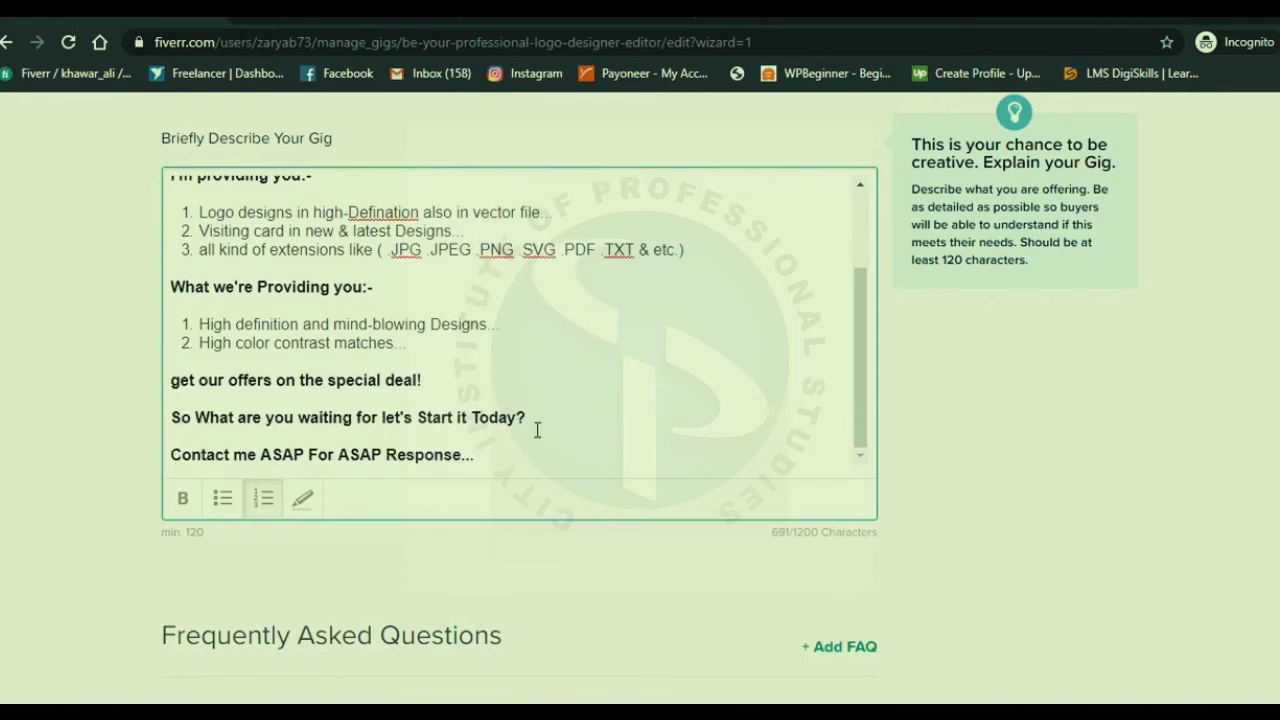
{"action": "left_click_drag", "start_coordinate": [527, 417], "coordinate": [106, 434]}
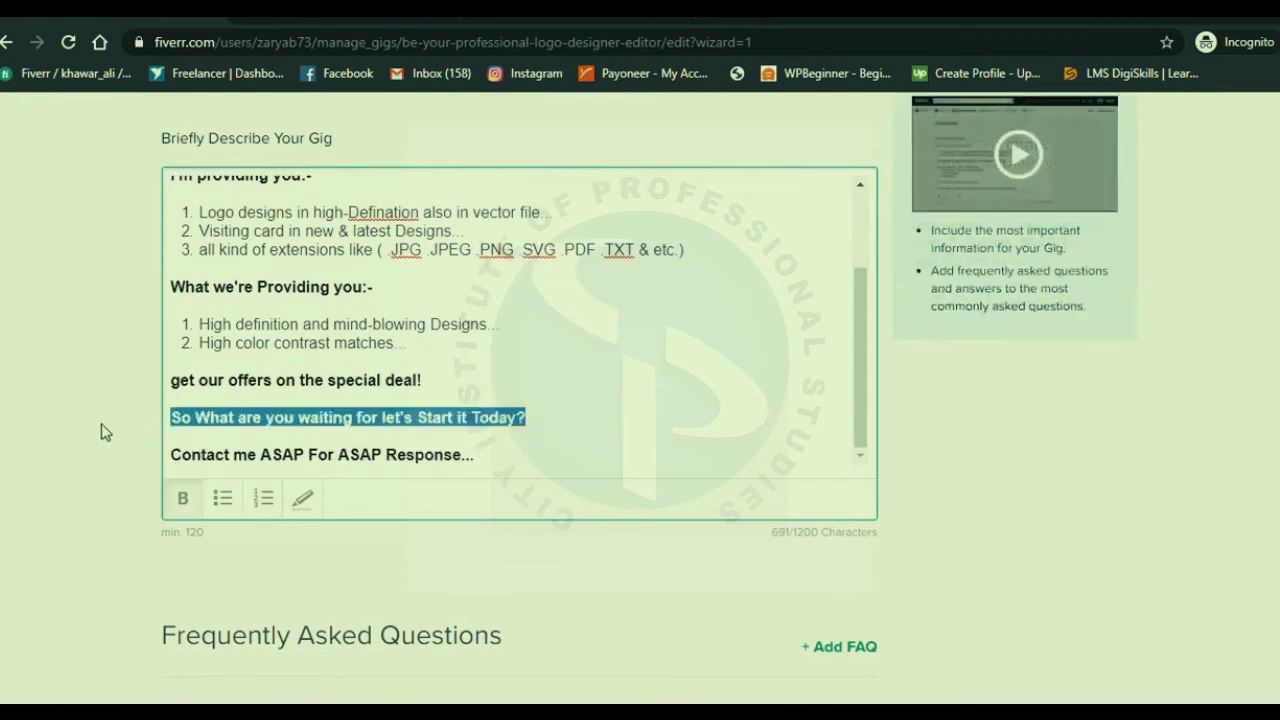
{"action": "key", "text": "BackSpace"}
{"action": "key", "text": "BackSpace"}
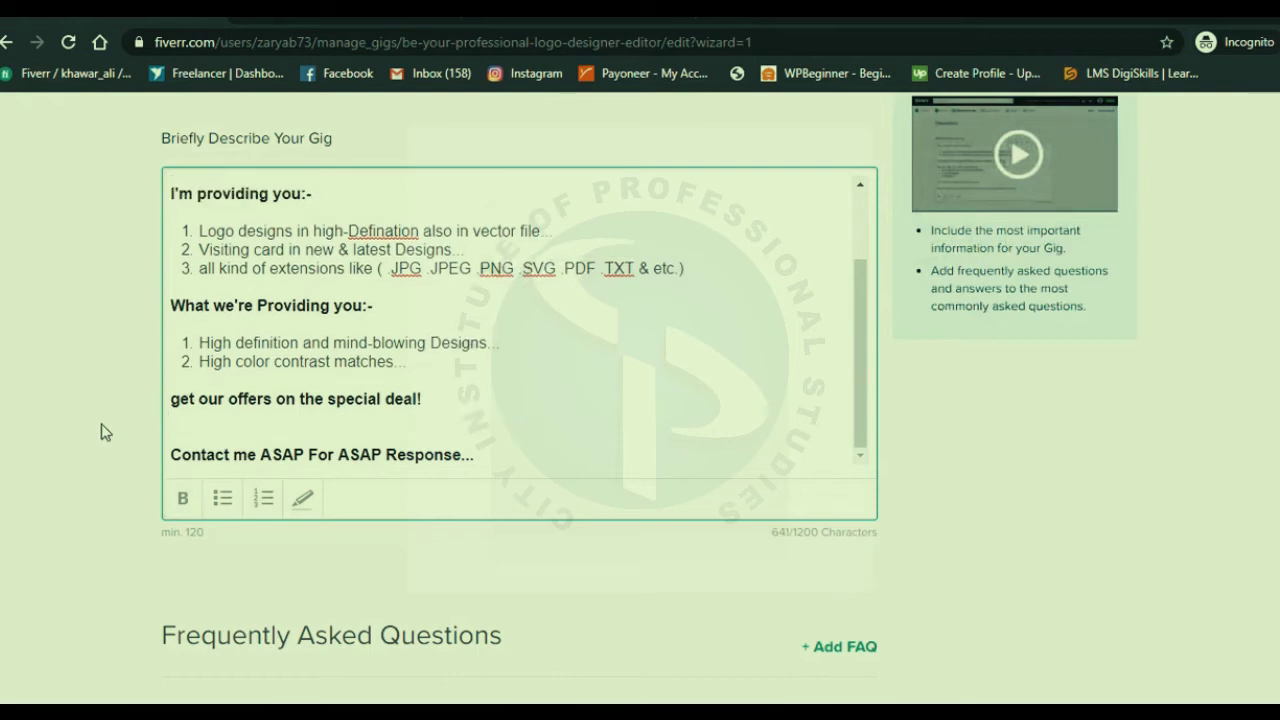
{"action": "key", "text": "BackSpace"}
{"action": "key", "text": "BackSpace"}
{"action": "key", "text": "BackSpace"}
{"action": "key", "text": "BackSpace"}
{"action": "key", "text": "BackSpace"}
{"action": "key", "text": "BackSpace"}
{"action": "key", "text": "BackSpace"}
{"action": "key", "text": "BackSpace"}
{"action": "key", "text": "BackSpace"}
{"action": "key", "text": "BackSpace"}
{"action": "key", "text": "BackSpace"}
{"action": "key", "text": "BackSpace"}
{"action": "key", "text": "BackSpace"}
{"action": "key", "text": "BackSpace"}
{"action": "key", "text": "BackSpace"}
{"action": "key", "text": "BackSpace"}
{"action": "key", "text": "BackSpace"}
{"action": "key", "text": "BackSpace"}
{"action": "key", "text": "BackSpace"}
{"action": "key", "text": "BackSpace"}
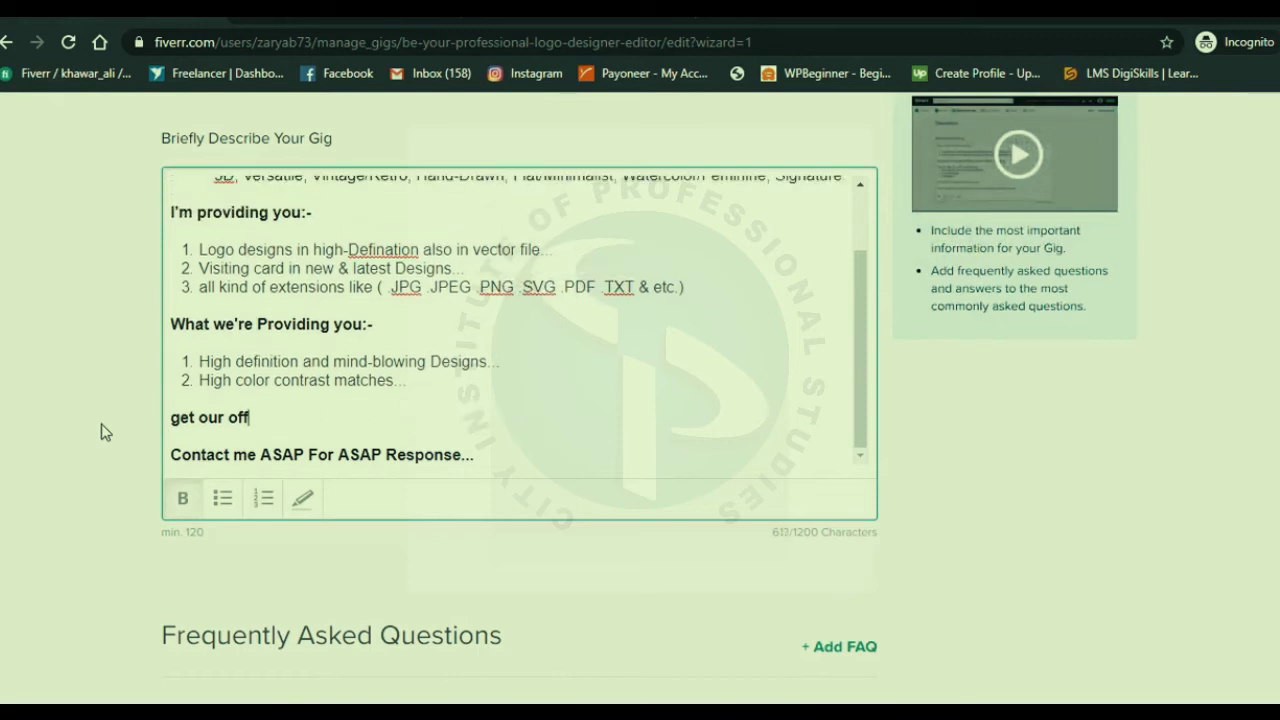
{"action": "key", "text": "BackSpace"}
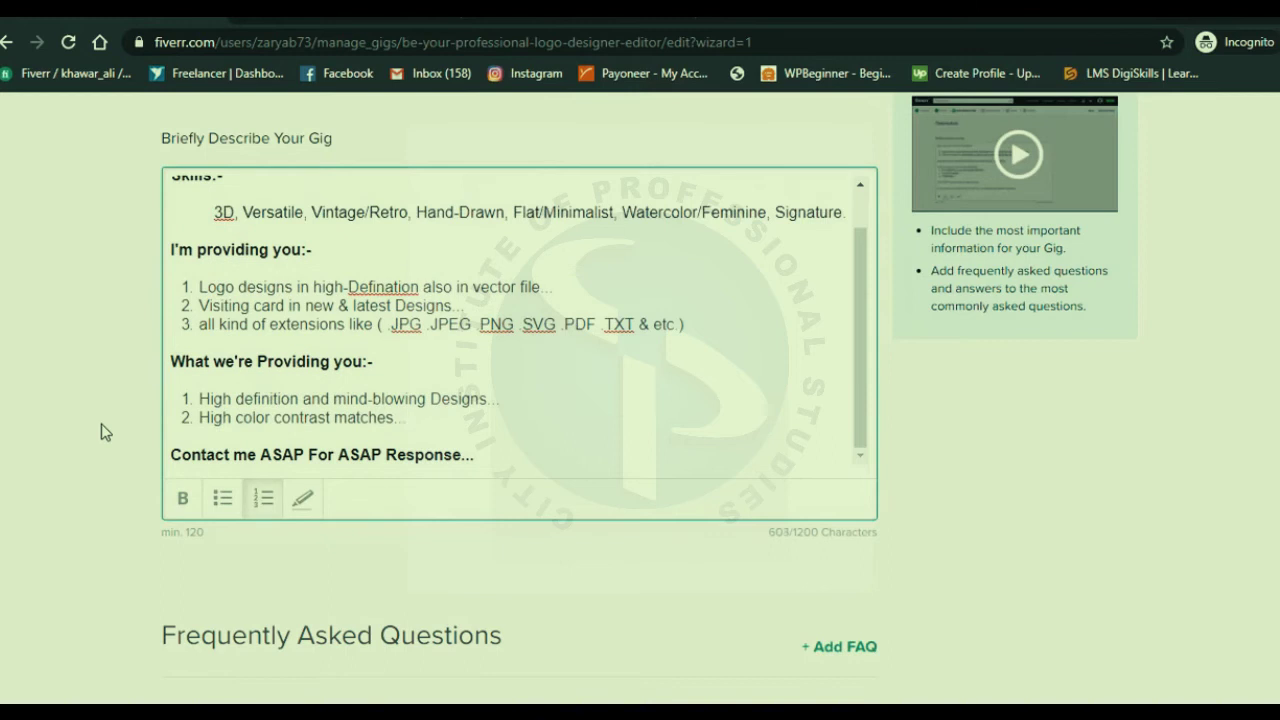
Step: Add the line "My Age is 21 years old." below the name in the bio, with "21 years old" in bold
{"action": "scroll", "coordinate": [603, 406], "scroll_direction": "up", "scroll_amount": 2}
{"action": "scroll", "coordinate": [603, 406], "scroll_direction": "down", "scroll_amount": 2}
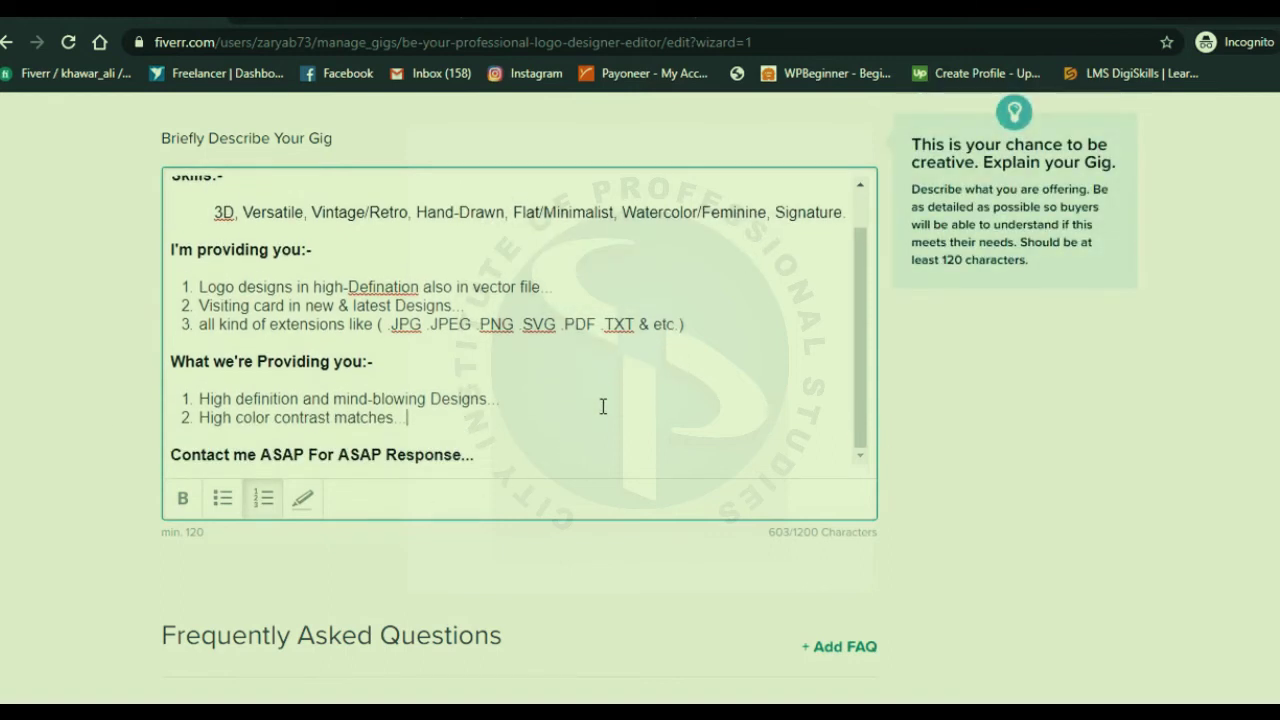
{"action": "scroll", "coordinate": [640, 560], "scroll_direction": "down", "scroll_amount": 5}
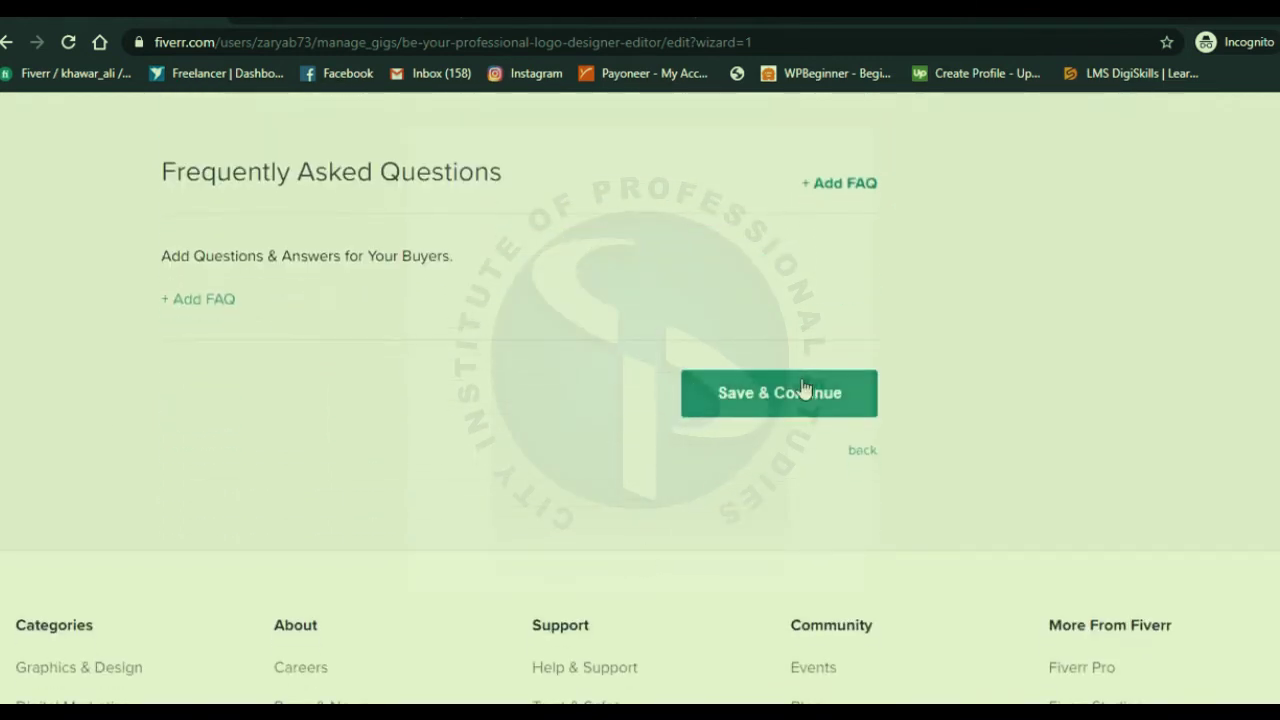
{"action": "scroll", "coordinate": [651, 306], "scroll_direction": "up", "scroll_amount": 4}
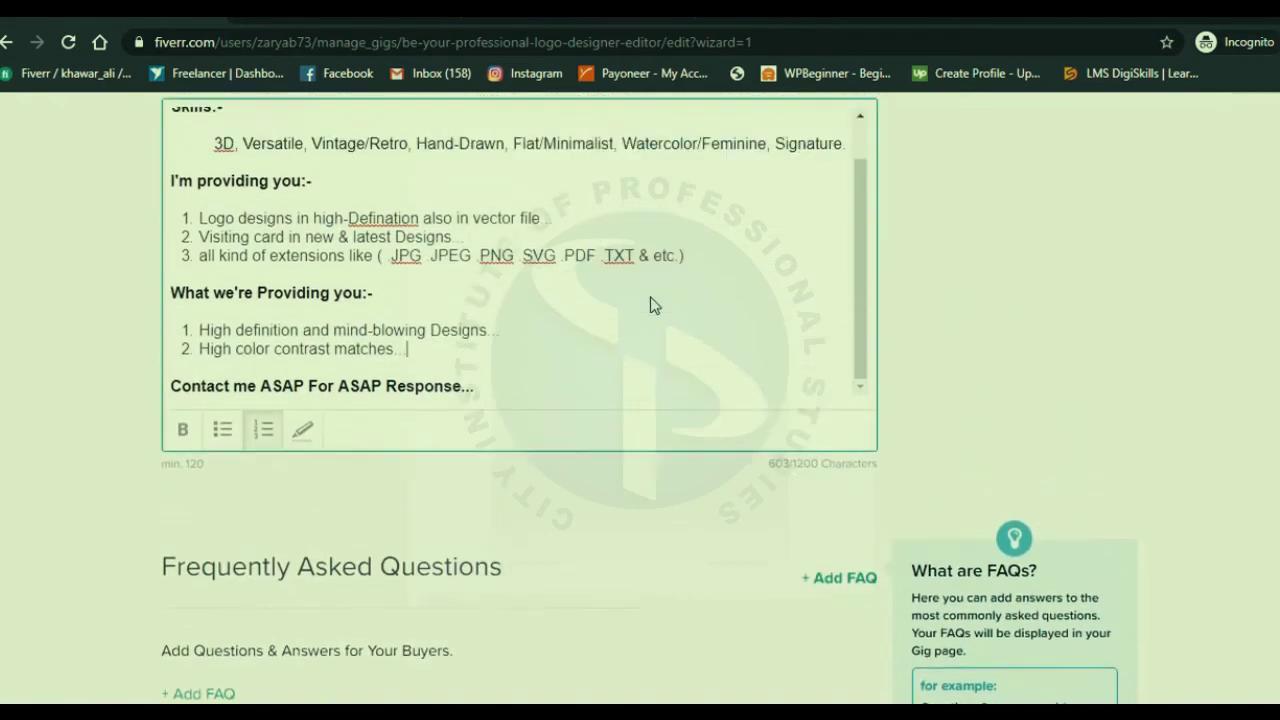
{"action": "scroll", "coordinate": [650, 305], "scroll_direction": "up", "scroll_amount": 2}
{"action": "scroll", "coordinate": [566, 306], "scroll_direction": "up", "scroll_amount": 1}
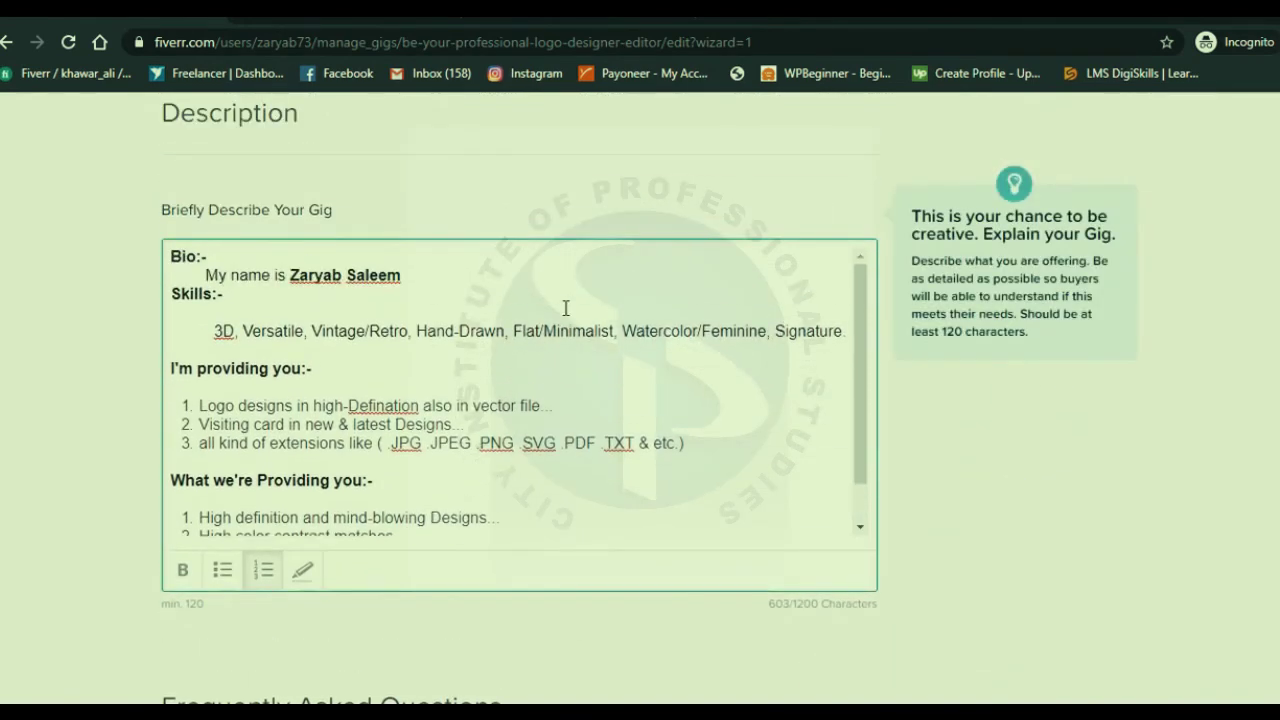
{"action": "left_click", "coordinate": [514, 281]}
{"action": "key", "text": "Return"}
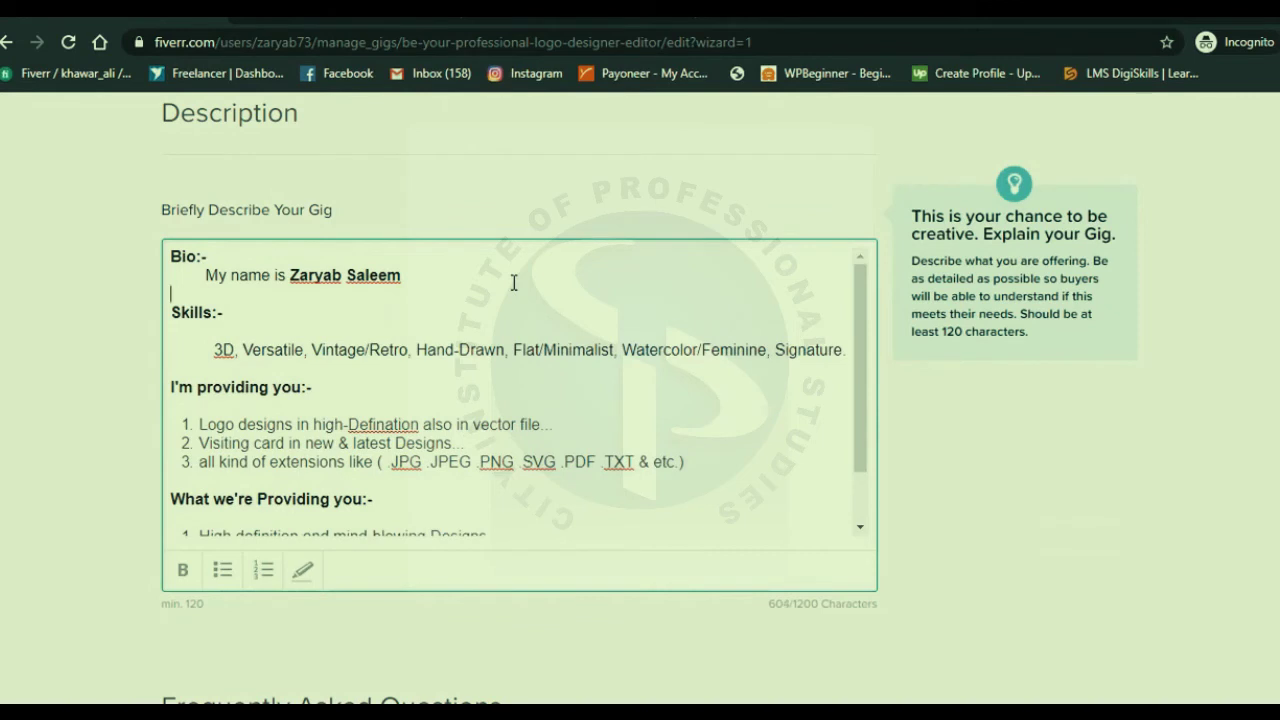
{"action": "key", "text": "Tab"}
{"action": "left_click", "coordinate": [514, 283]}
{"action": "key", "text": "ctrl+b"}
{"action": "type", "text": "m"}
{"action": "key", "text": "BackSpace"}
{"action": "type", "text": "My Age is "}
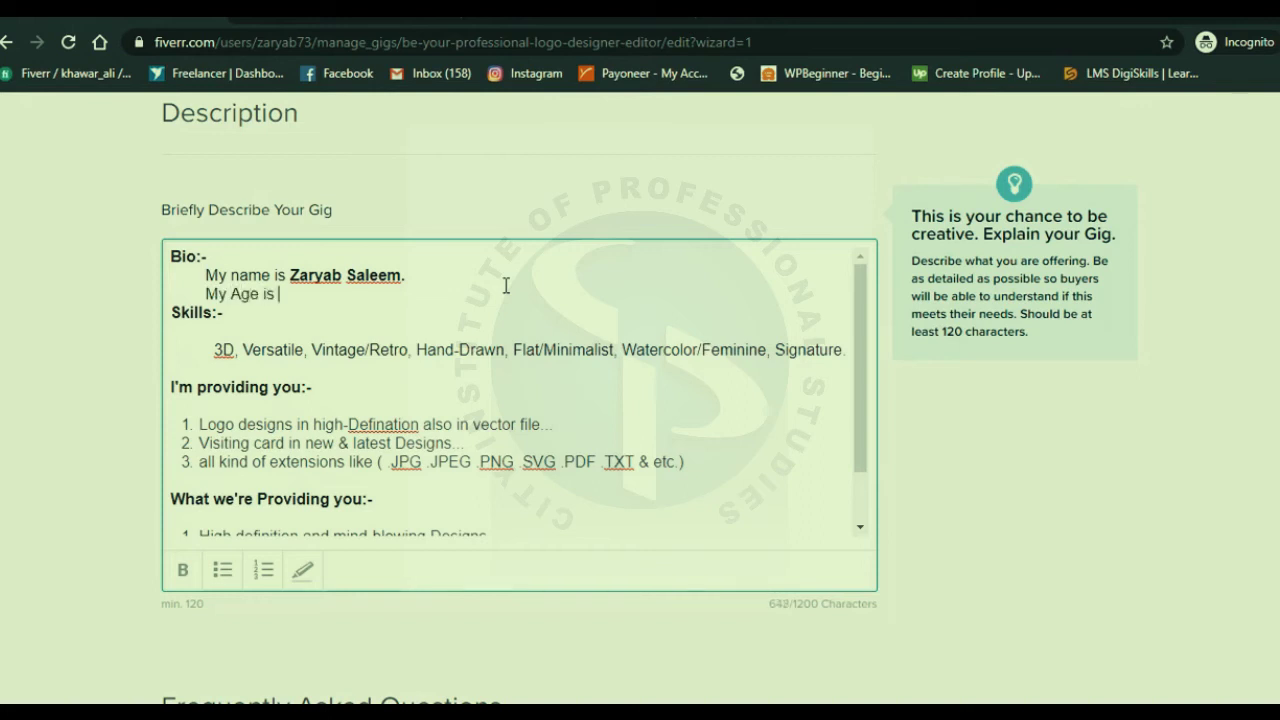
{"action": "type", "text": "21 years old."}
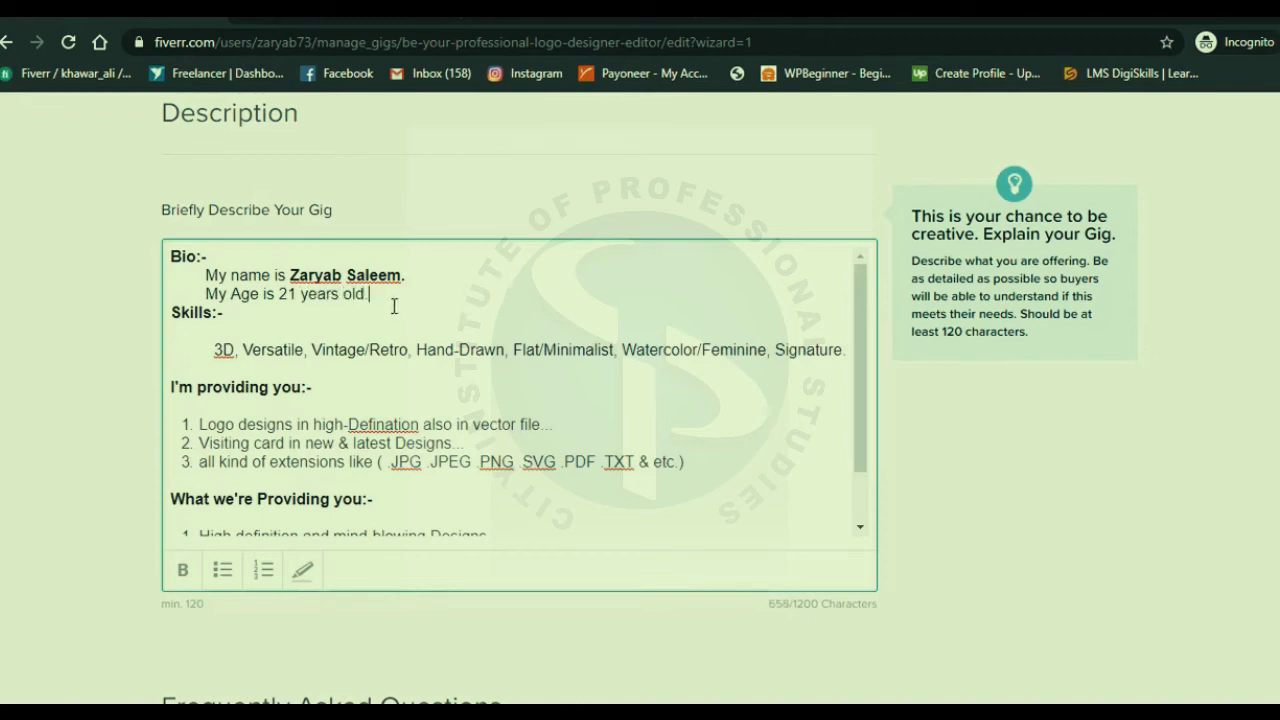
{"action": "left_click_drag", "start_coordinate": [365, 300], "coordinate": [283, 300]}
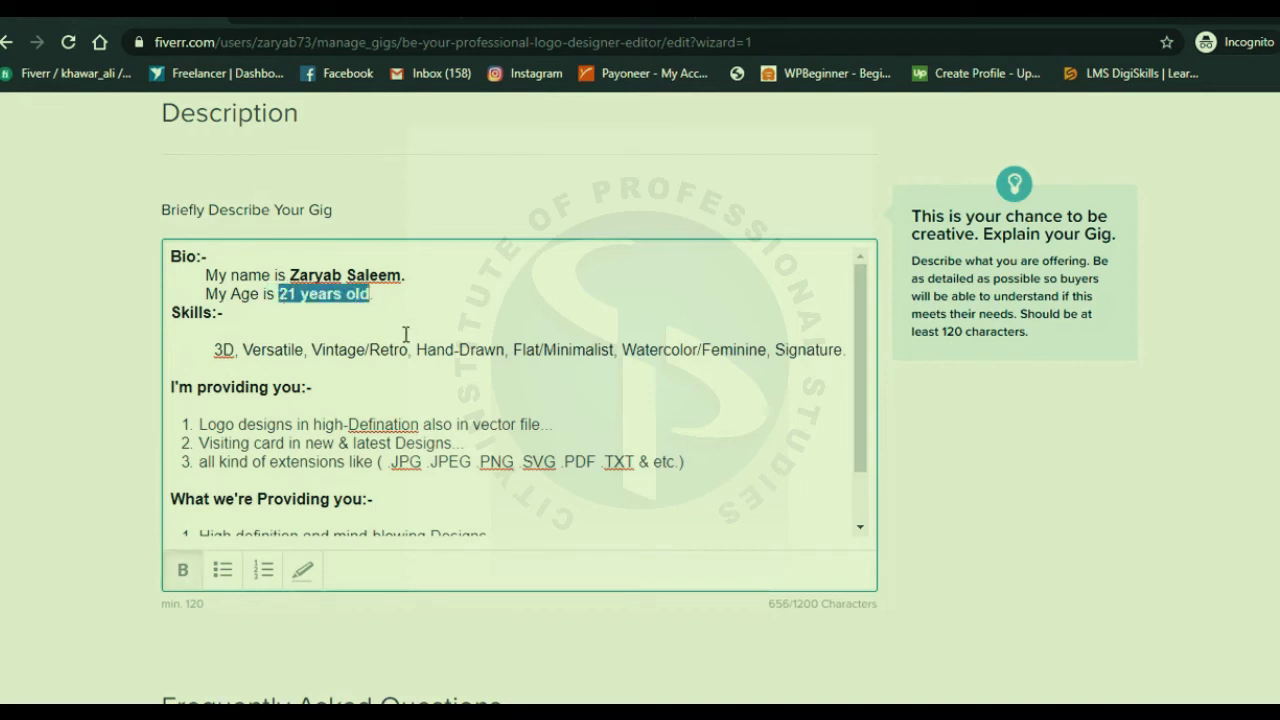
Step: Save the description without any FAQ and continue to the buyer requirements
{"action": "scroll", "coordinate": [469, 337], "scroll_direction": "down", "scroll_amount": 2}
{"action": "scroll", "coordinate": [737, 417], "scroll_direction": "up", "scroll_amount": 2}
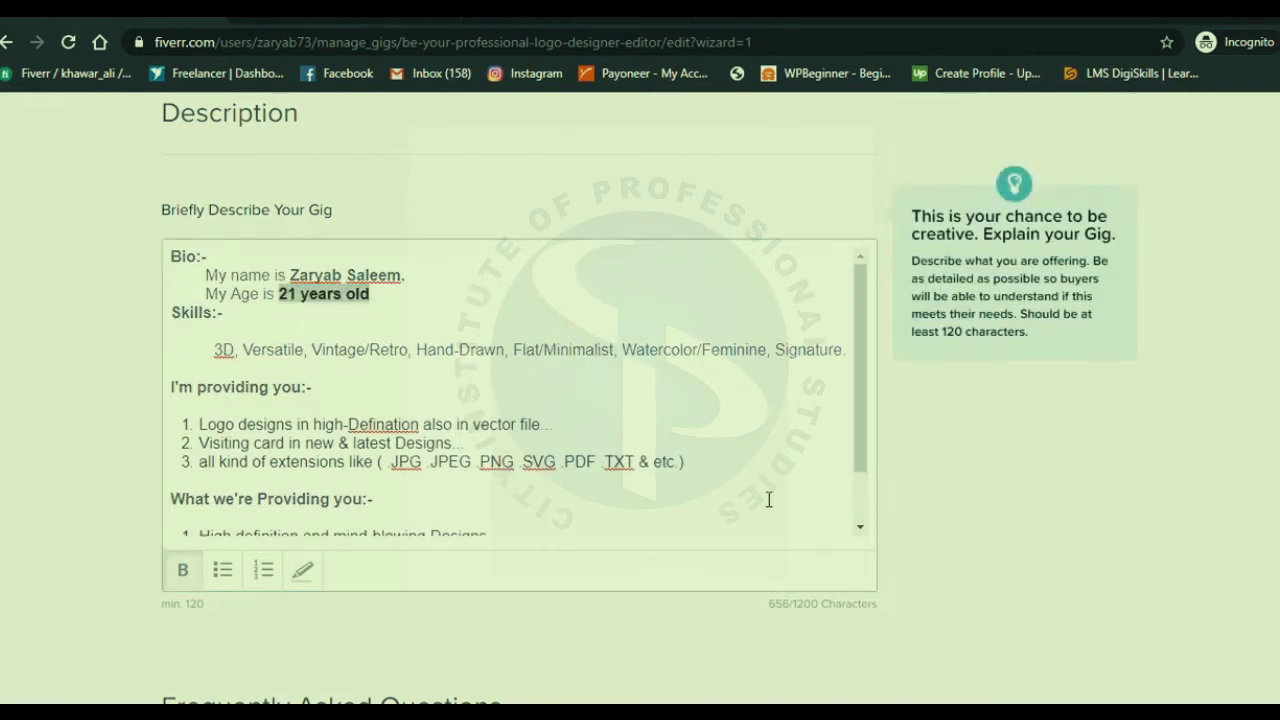
{"action": "scroll", "coordinate": [800, 505], "scroll_direction": "down", "scroll_amount": 2}
{"action": "scroll", "coordinate": [980, 560], "scroll_direction": "down", "scroll_amount": 4}
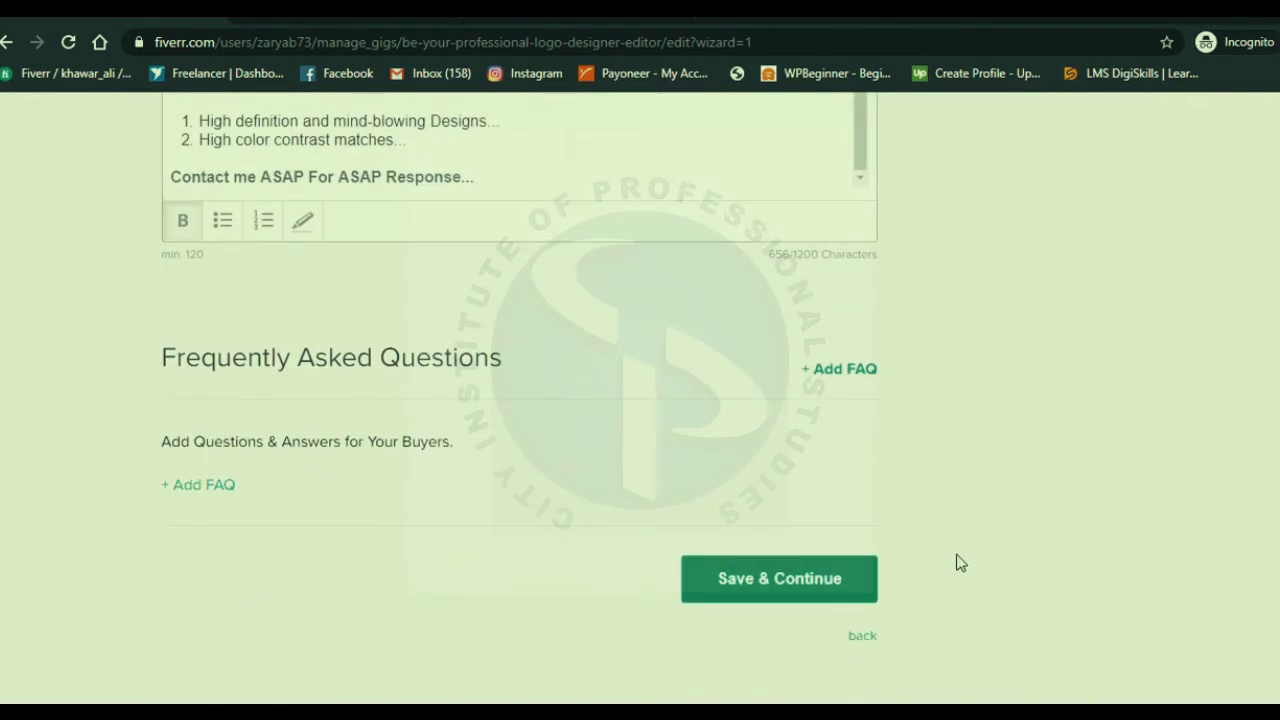
{"action": "left_click", "coordinate": [843, 577]}
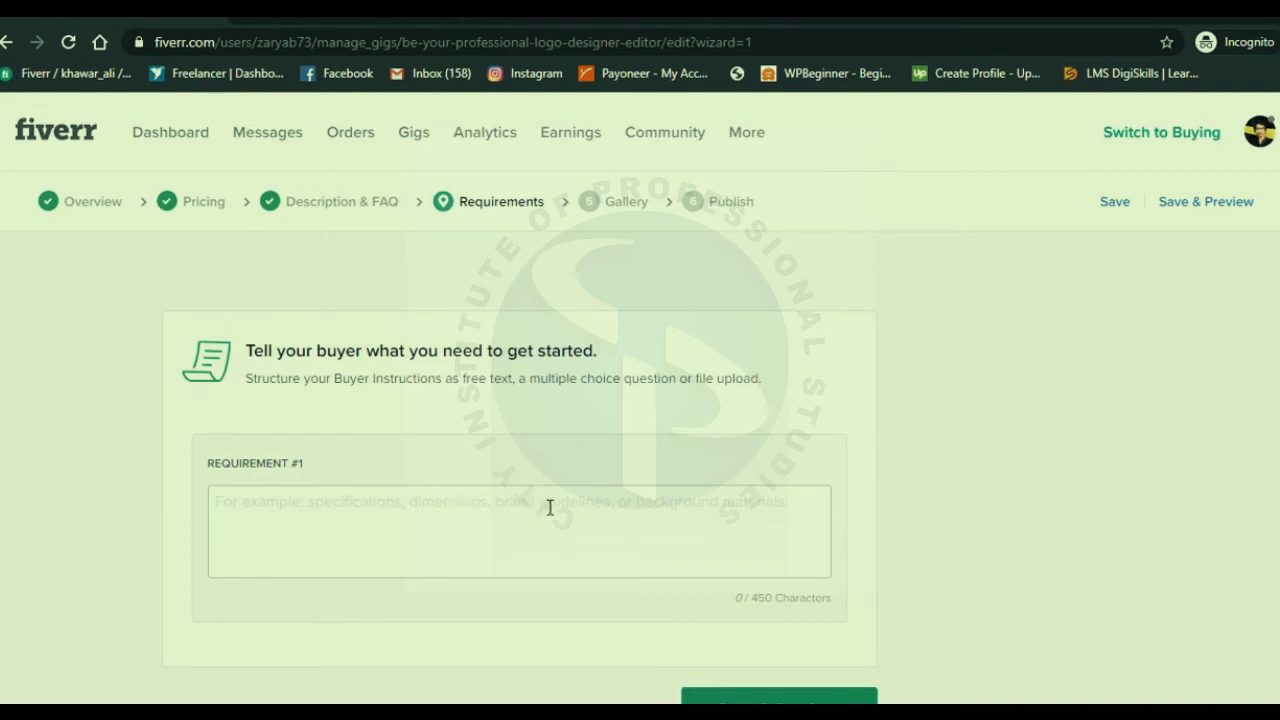
Step: Add "company name?" as the first buyer requirement, with a mandatory free-text answer
{"action": "left_click", "coordinate": [719, 522]}
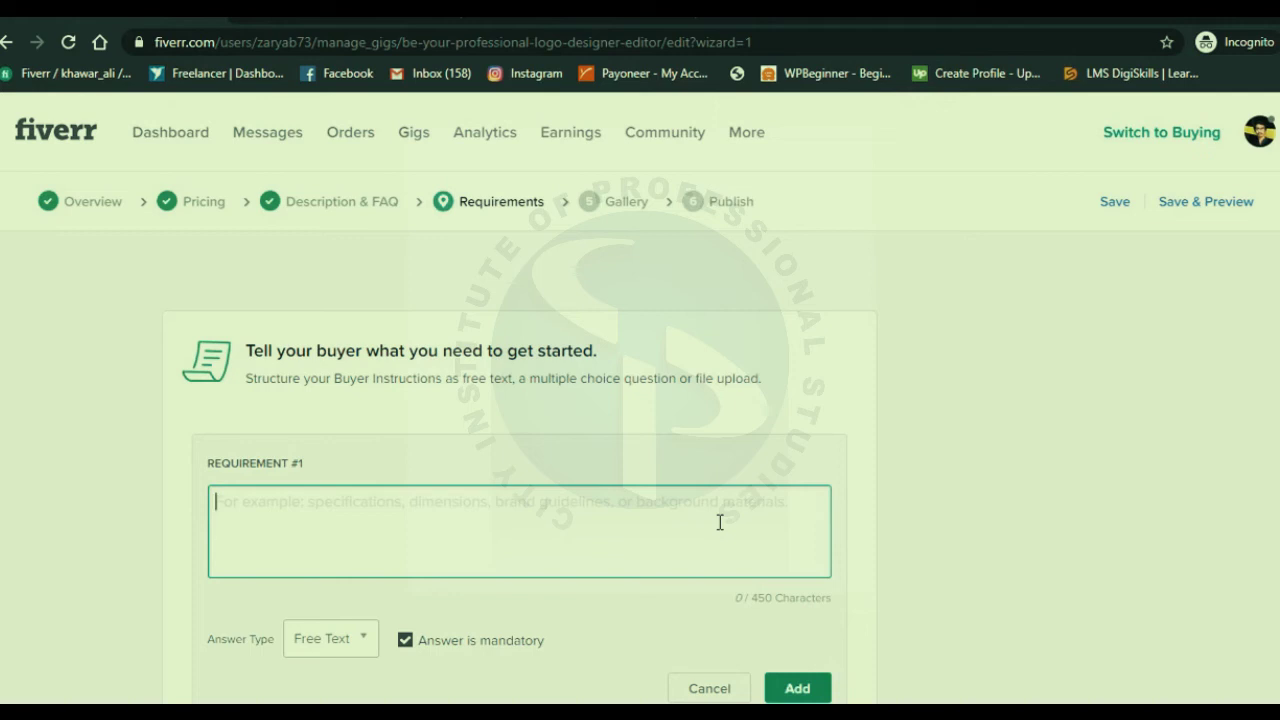
{"action": "type", "text": "What si y"}
{"action": "type", "text": "ou "}
{"action": "type", "text": "r co"}
{"action": "key", "text": "BackSpace"}
{"action": "type", "text": "om"}
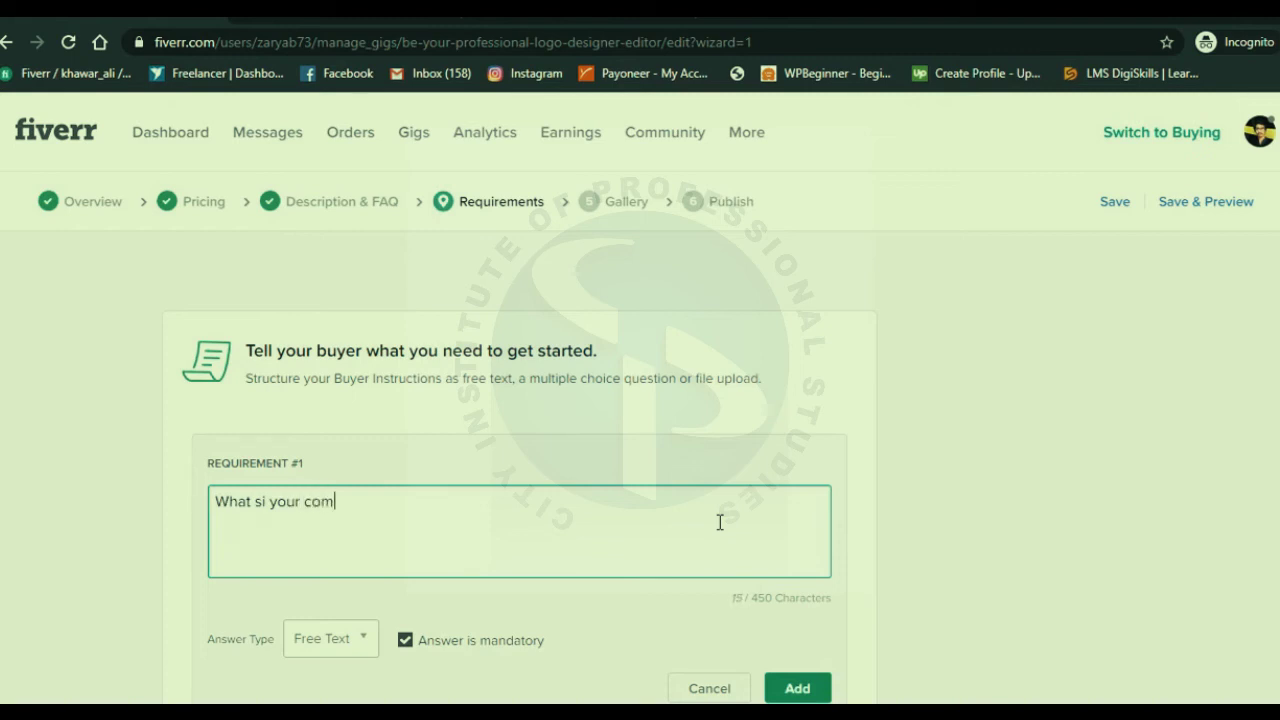
{"action": "type", "text": "pany name?"}
{"action": "key", "text": "BackSpace"}
{"action": "key", "text": "BackSpace"}
{"action": "key", "text": "BackSpace"}
{"action": "key", "text": "BackSpace"}
{"action": "key", "text": "BackSpace"}
{"action": "key", "text": "BackSpace"}
{"action": "key", "text": "BackSpace"}
{"action": "key", "text": "BackSpace"}
{"action": "key", "text": "BackSpace"}
{"action": "key", "text": "BackSpace"}
{"action": "key", "text": "BackSpace"}
{"action": "key", "text": "BackSpace"}
{"action": "key", "text": "BackSpace"}
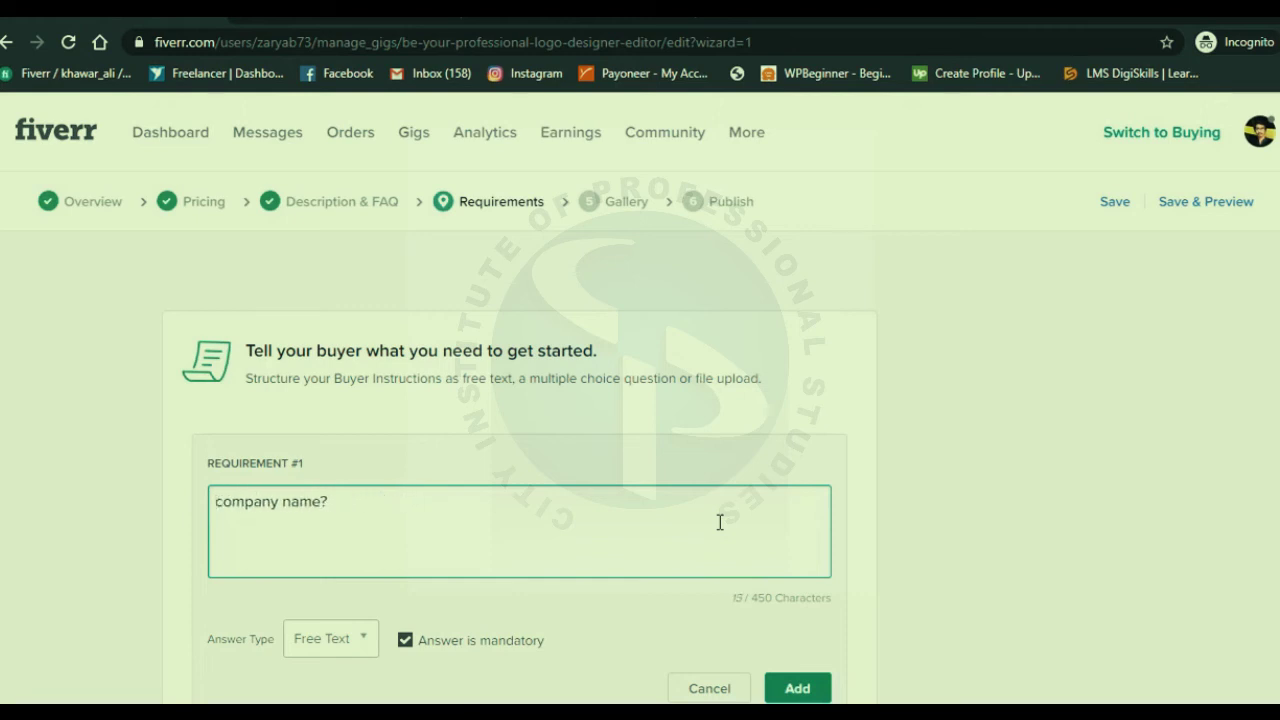
{"action": "scroll", "coordinate": [770, 548], "scroll_direction": "down", "scroll_amount": 2}
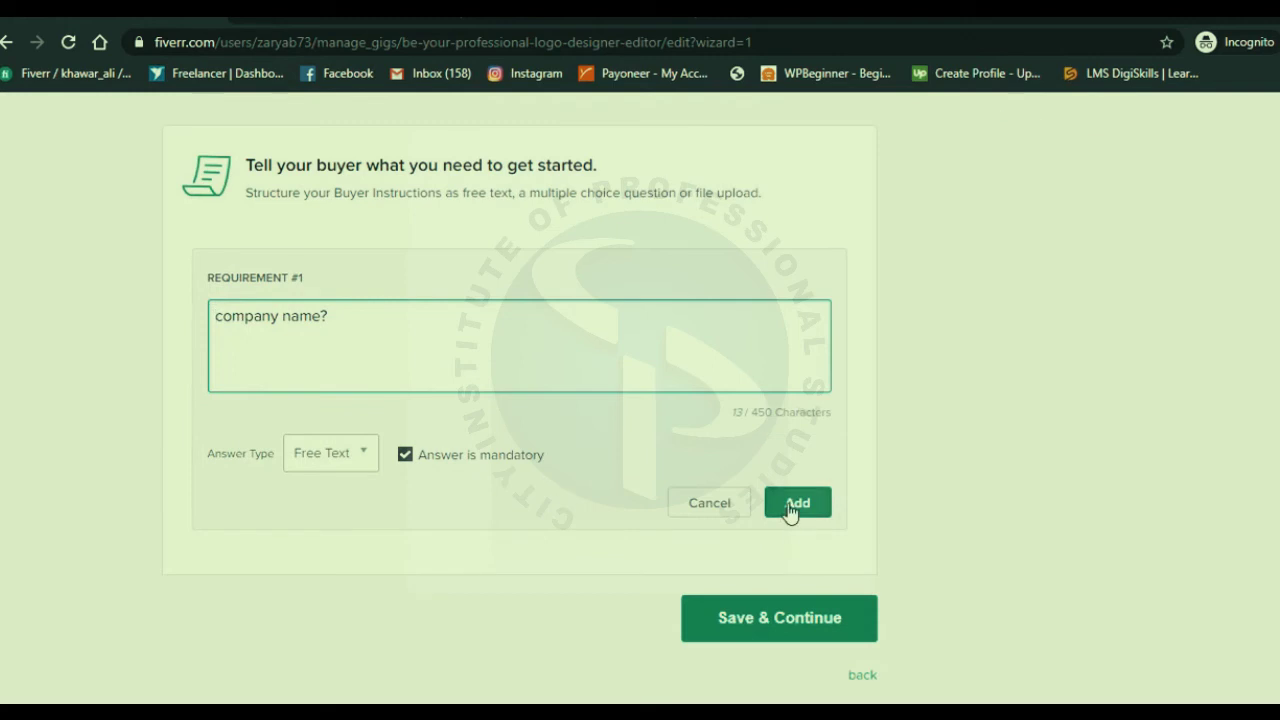
{"action": "left_click", "coordinate": [790, 510]}
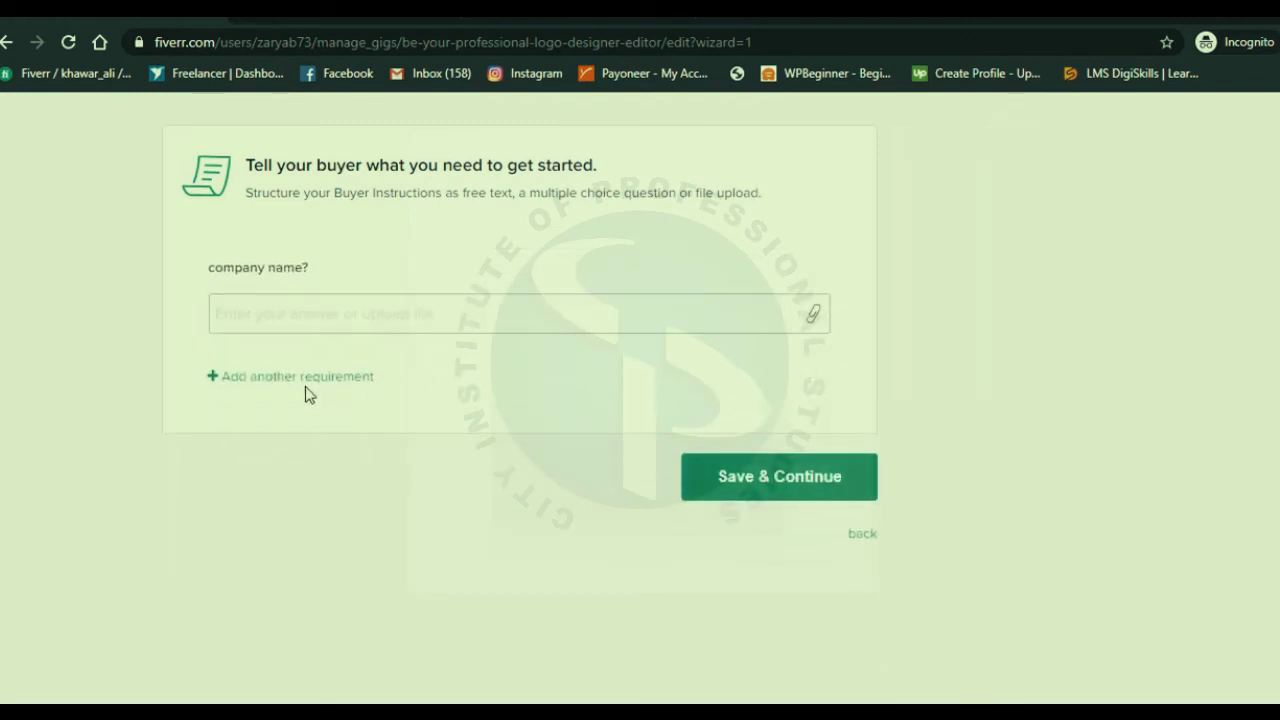
Step: Add "your company services?" as the second buyer requirement, with a mandatory free-text answer
{"action": "left_click", "coordinate": [307, 388]}
{"action": "left_click", "coordinate": [454, 318]}
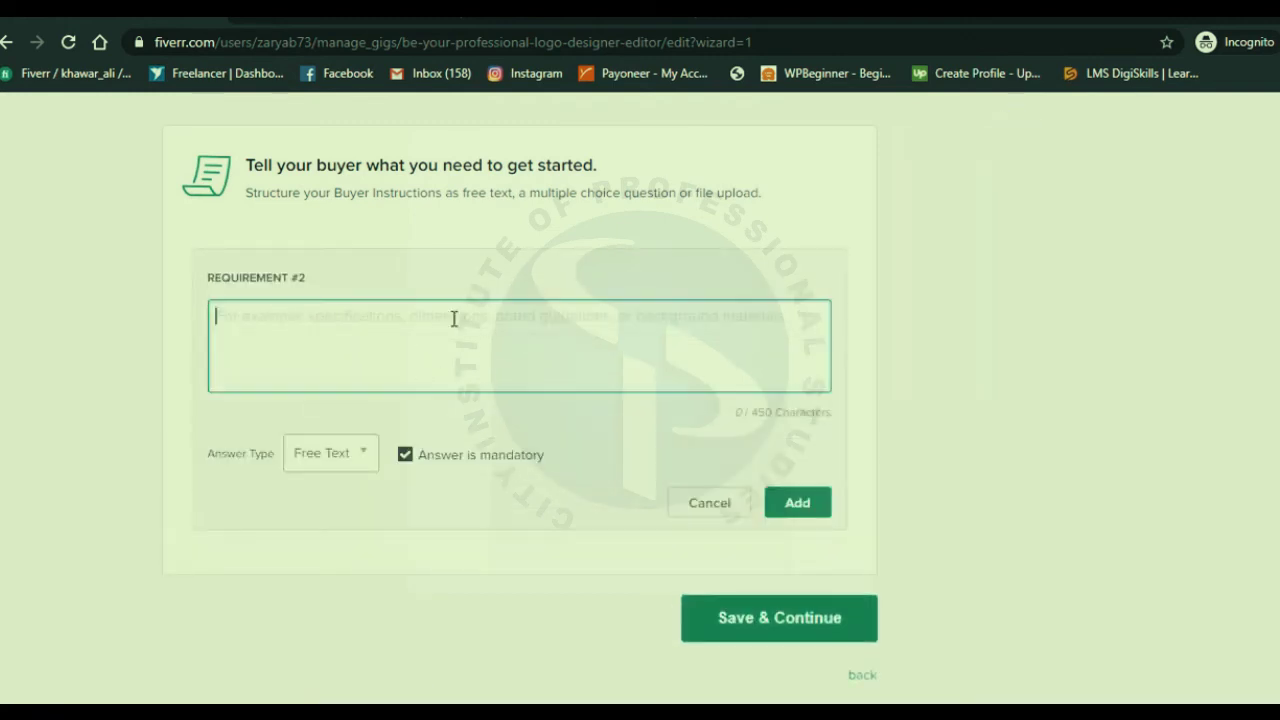
{"action": "type", "text": "y"}
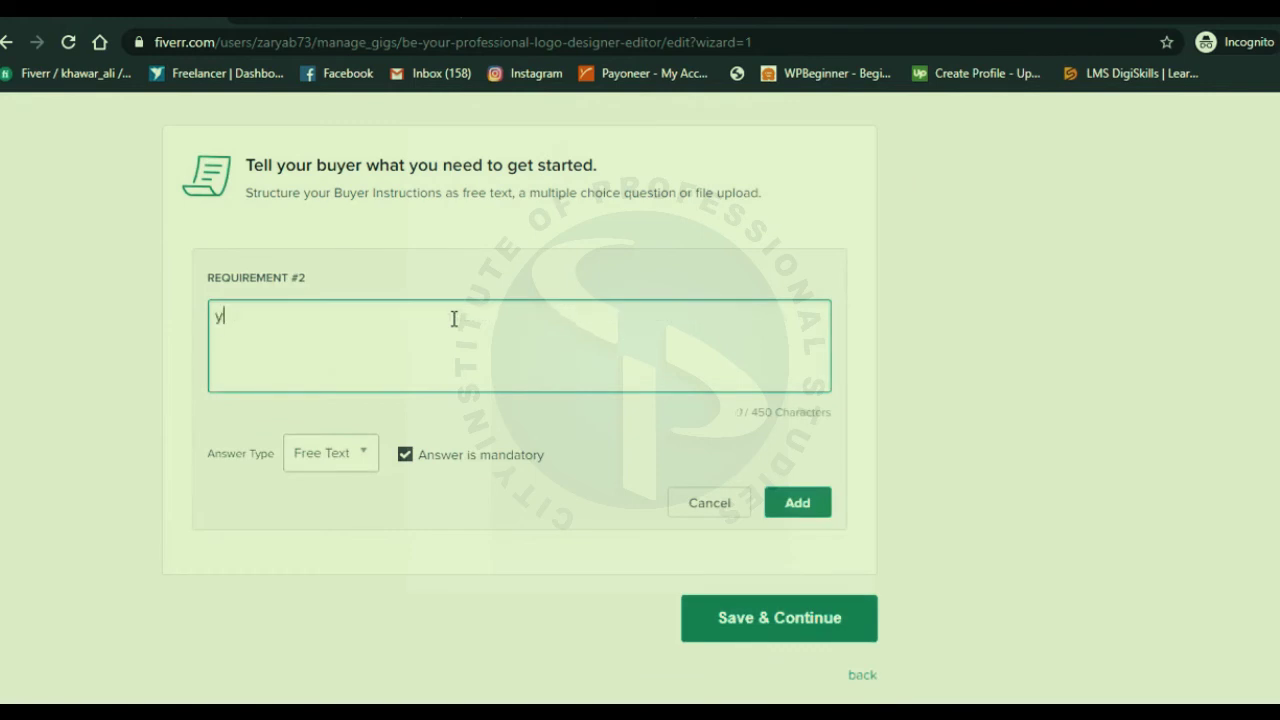
{"action": "type", "text": "our copany serv"}
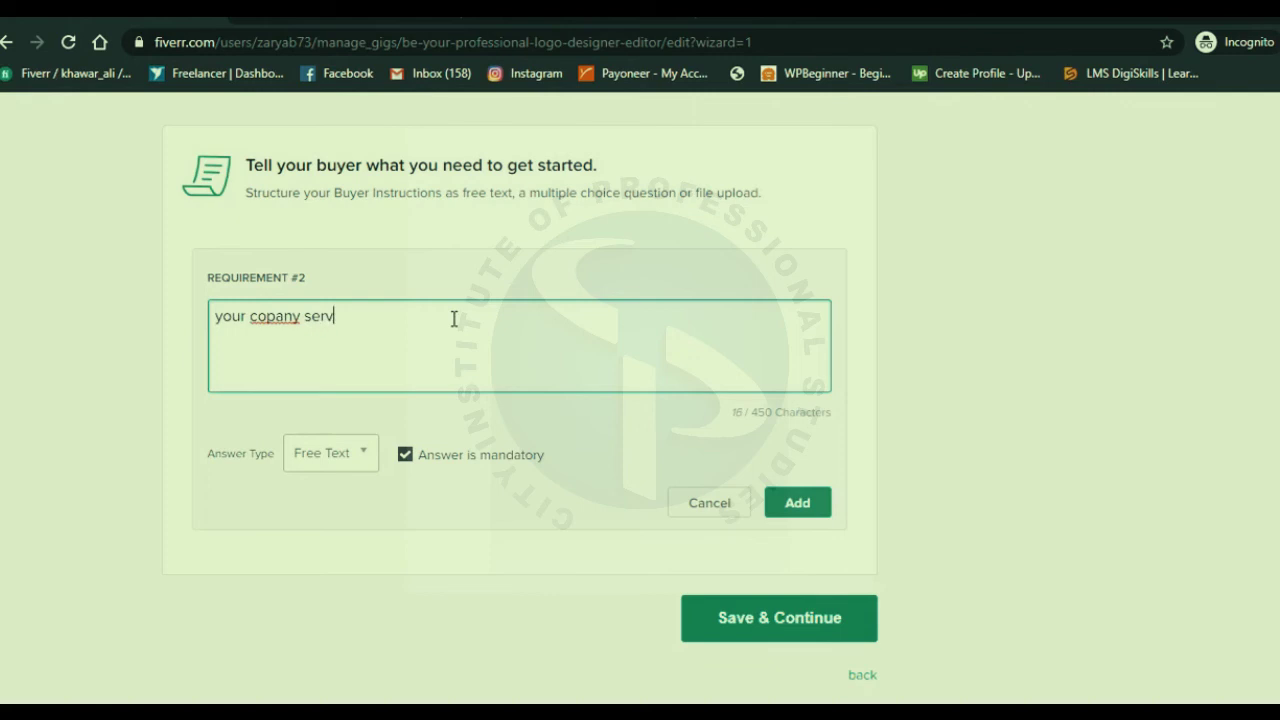
{"action": "type", "text": "ices>"}
{"action": "type", "text": "?"}
{"action": "right_click", "coordinate": [281, 321]}
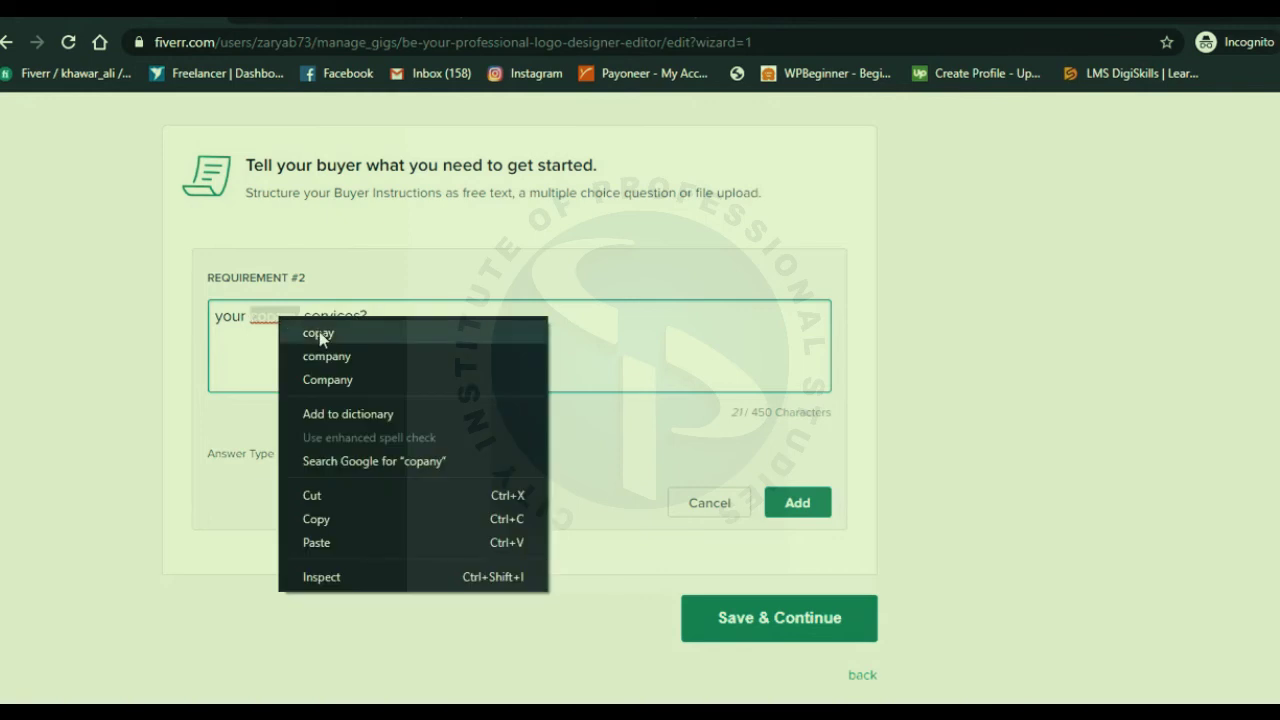
{"action": "left_click", "coordinate": [369, 360]}
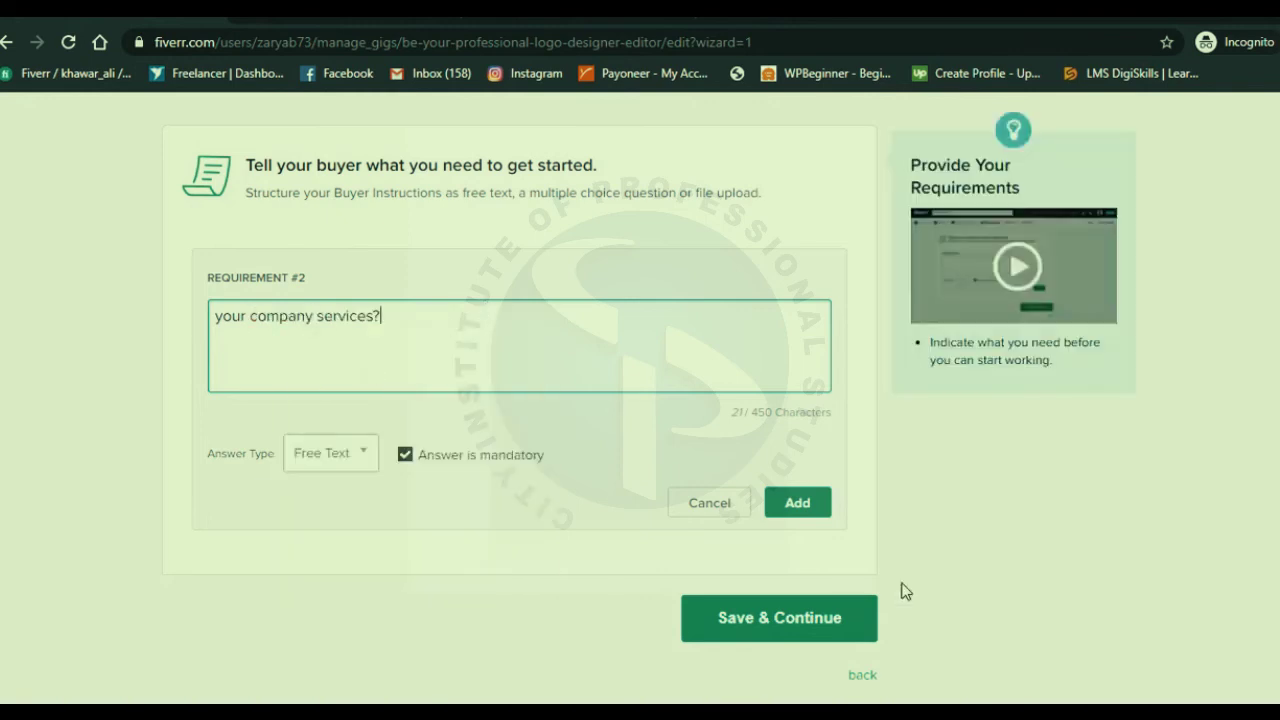
{"action": "left_click", "coordinate": [774, 509]}
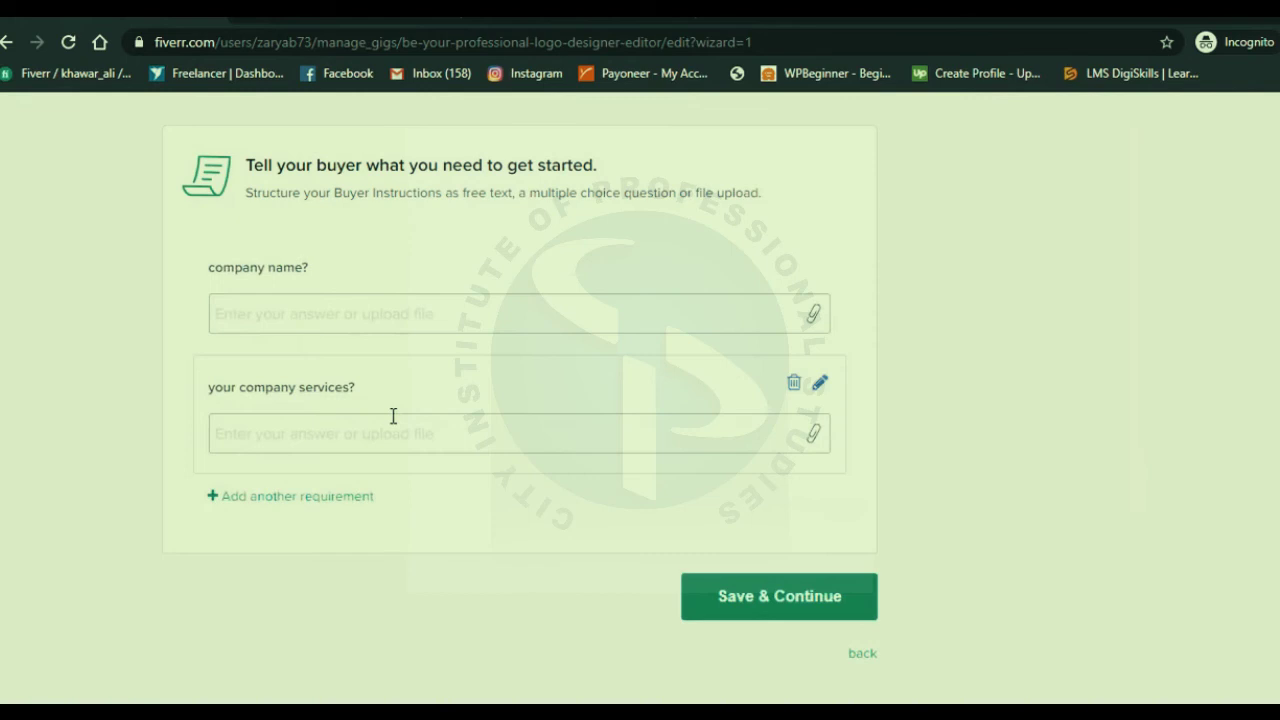
Step: Add "do have any concept for your logo?" as the third buyer requirement, with a mandatory free-text answer
{"action": "left_click", "coordinate": [362, 498]}
{"action": "left_click", "coordinate": [405, 351]}
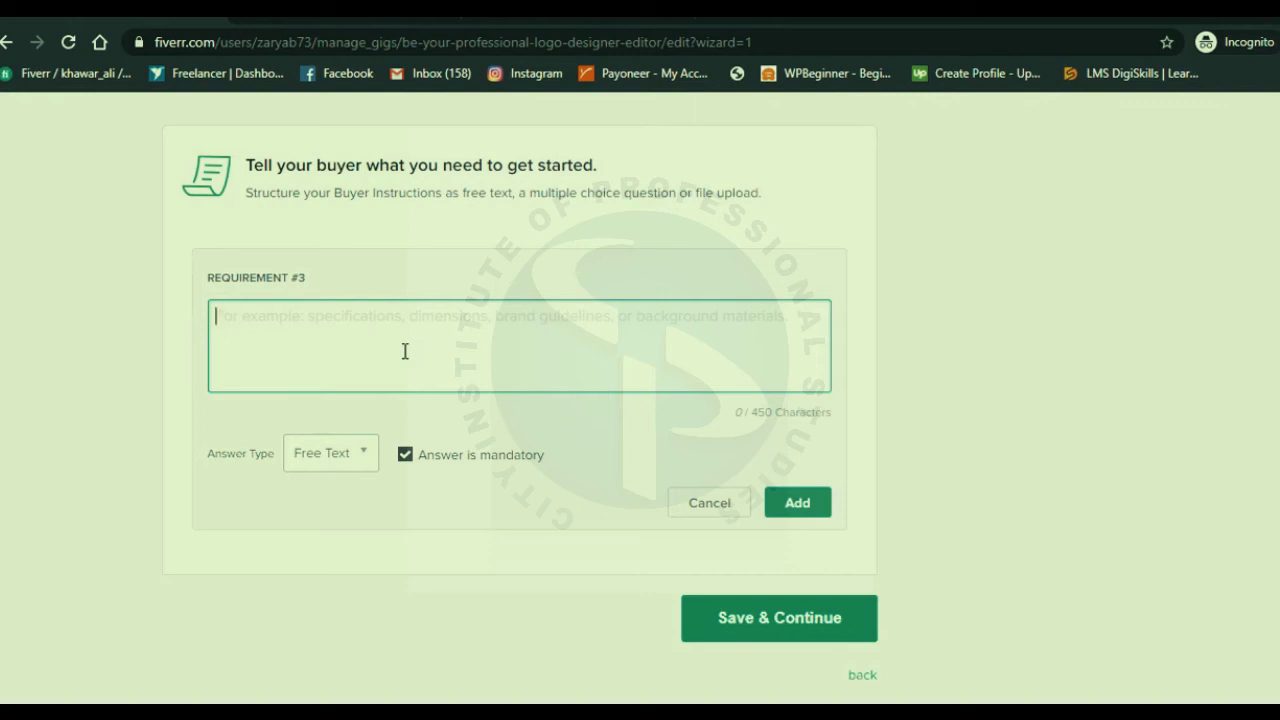
{"action": "type", "text": "Wh"}
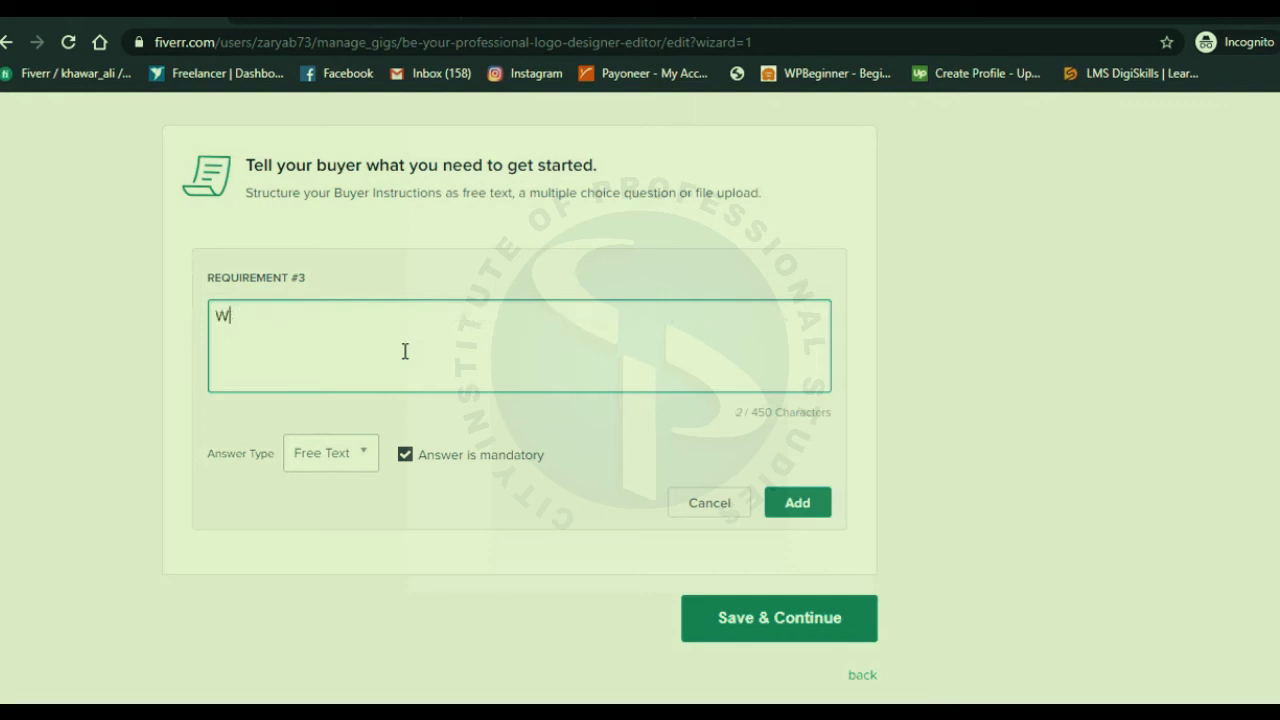
{"action": "key", "text": "BackSpace"}
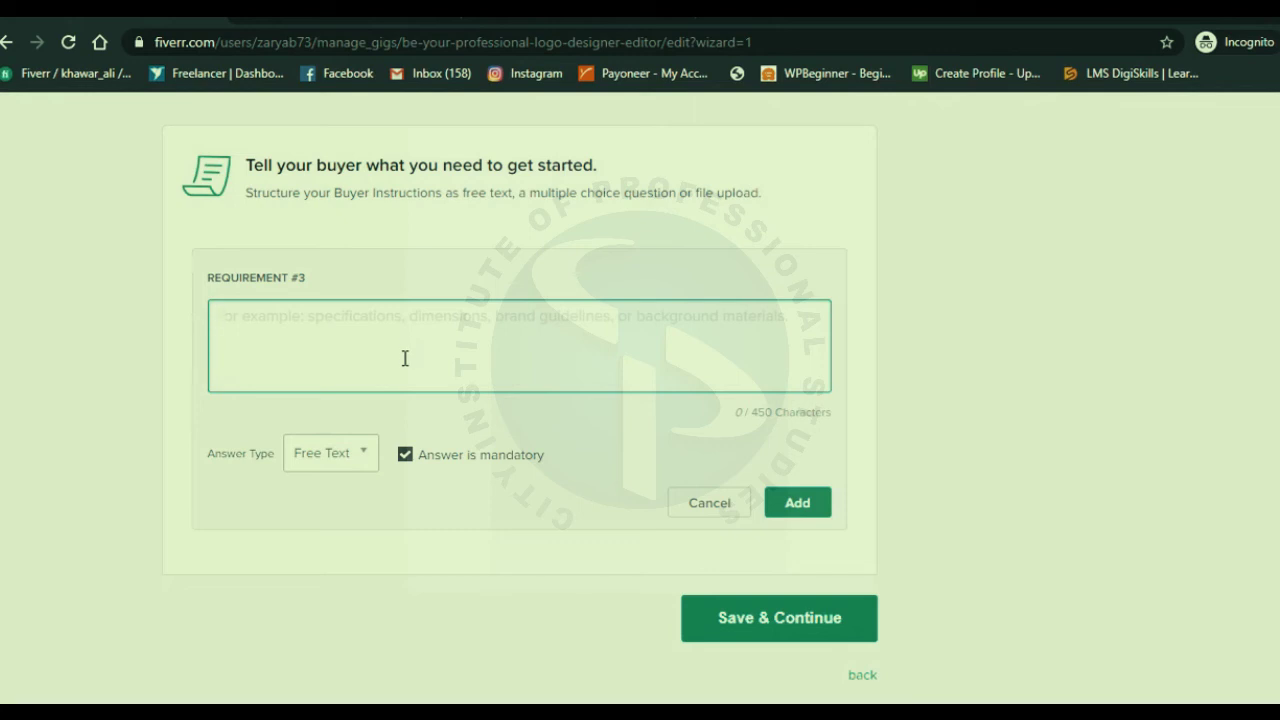
{"action": "type", "text": "do h"}
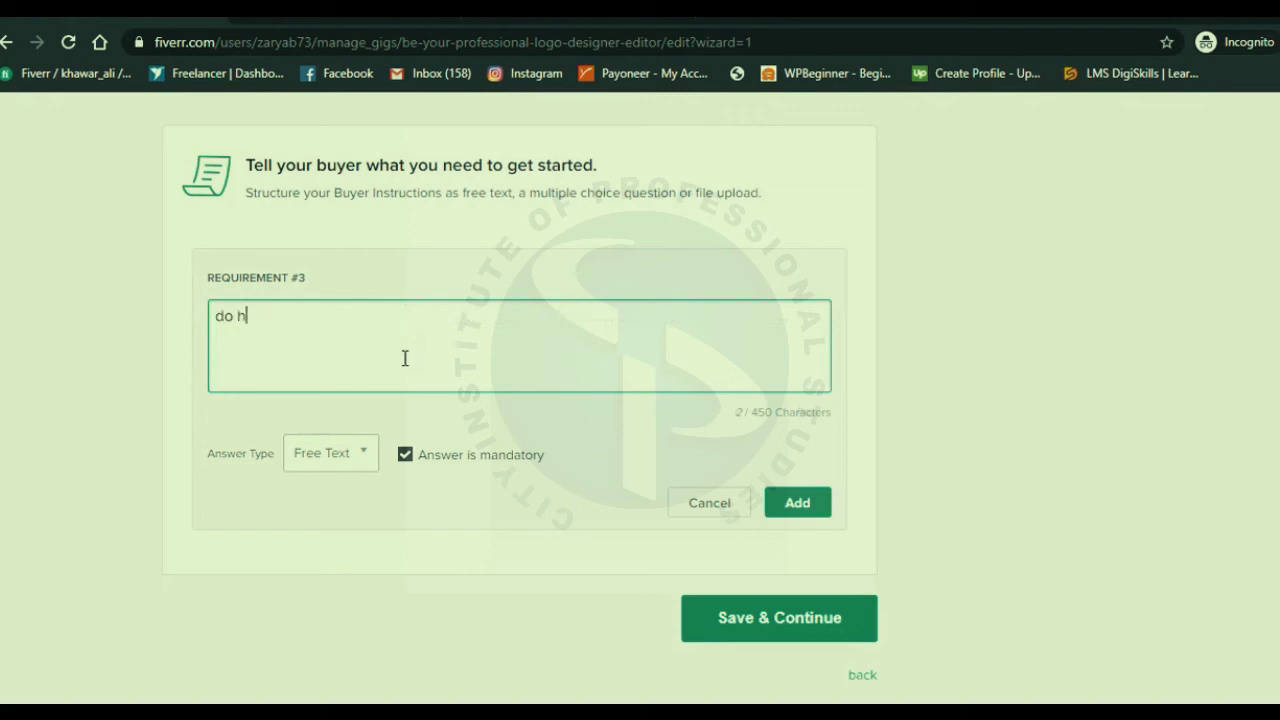
{"action": "type", "text": "ave any socep"}
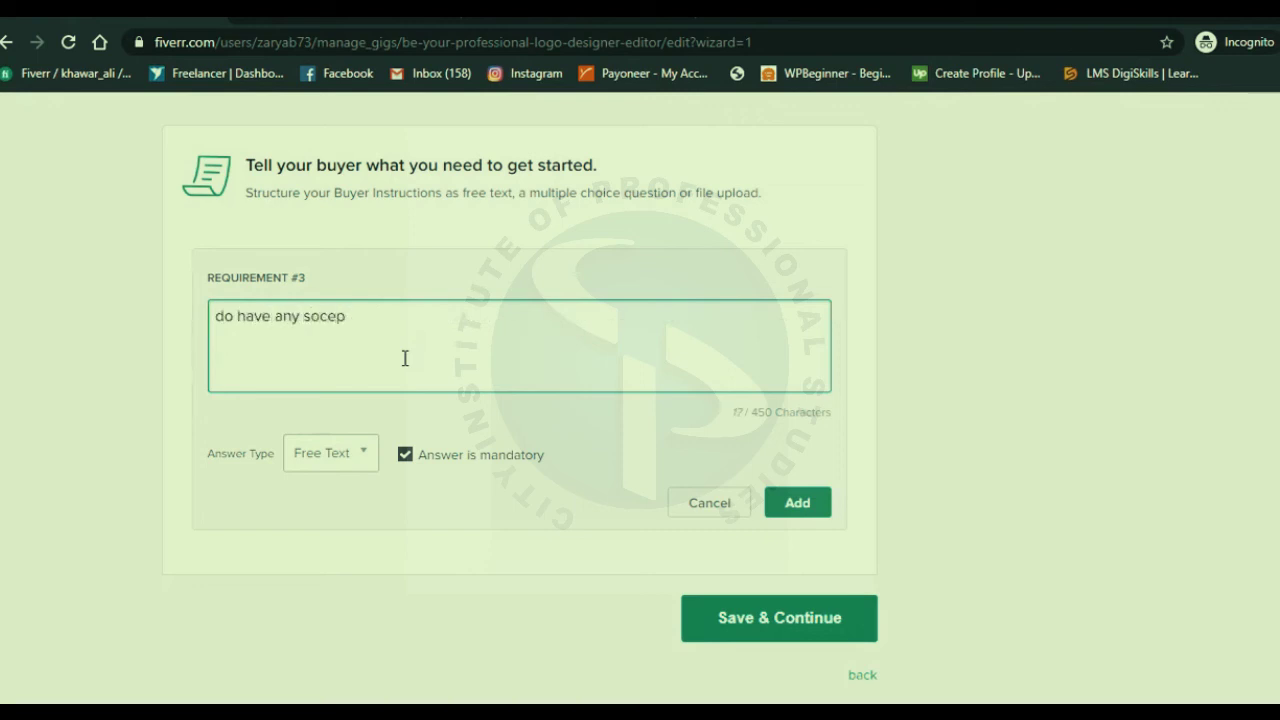
{"action": "key", "text": "BackSpace"}
{"action": "key", "text": "BackSpace"}
{"action": "key", "text": "BackSpace"}
{"action": "type", "text": "concept for your logo"}
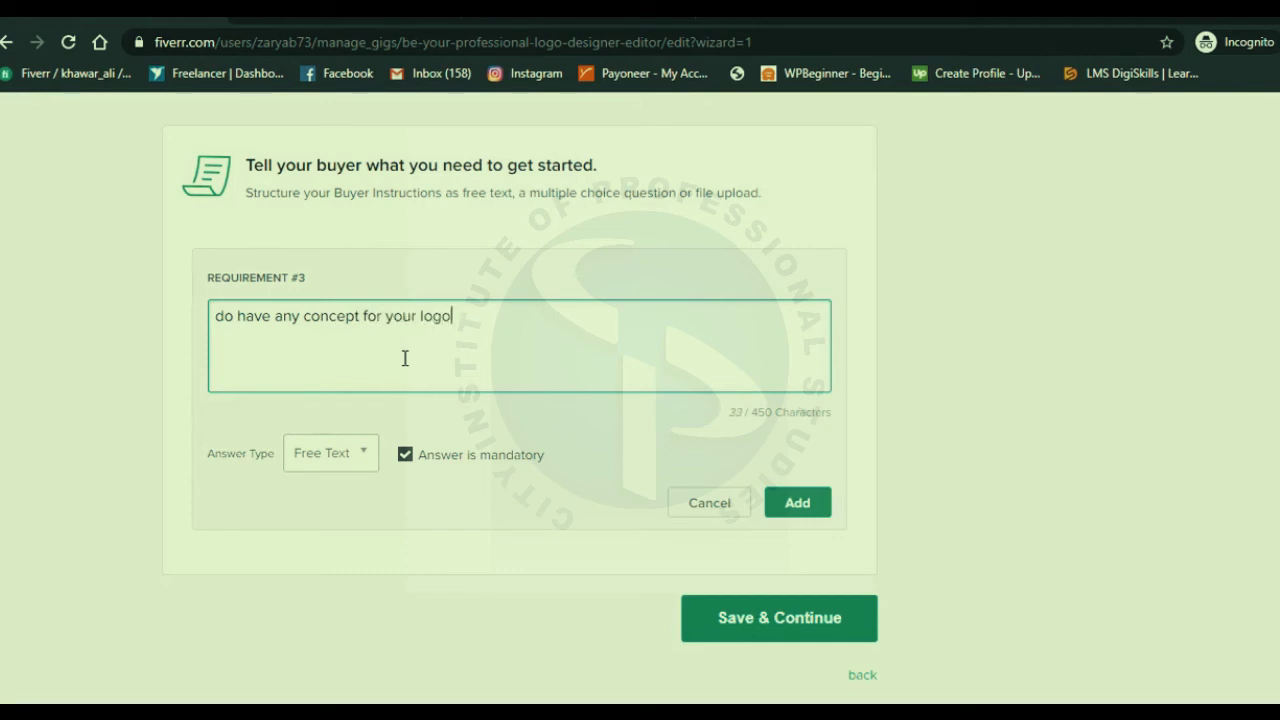
{"action": "left_click", "coordinate": [795, 503]}
Step: Save the three buyer requirements and continue to the gig gallery
{"action": "scroll", "coordinate": [682, 464], "scroll_direction": "down", "scroll_amount": 3}
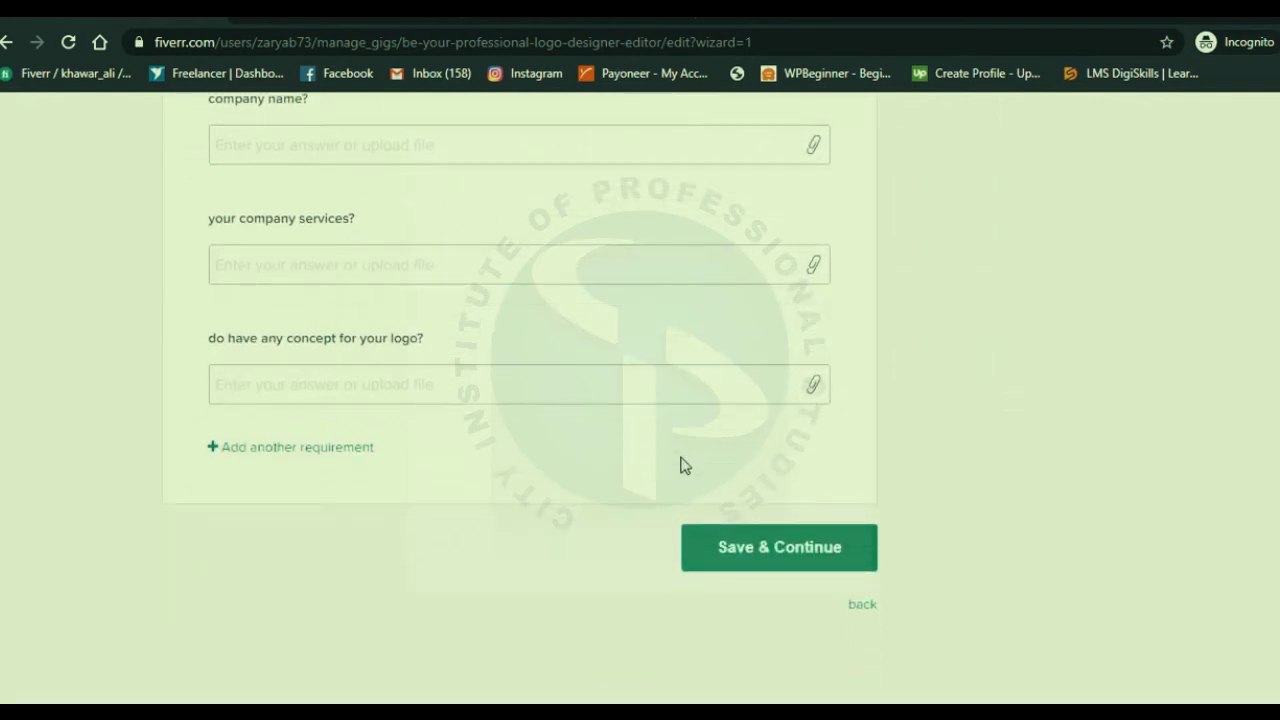
{"action": "scroll", "coordinate": [680, 466], "scroll_direction": "down", "scroll_amount": 1}
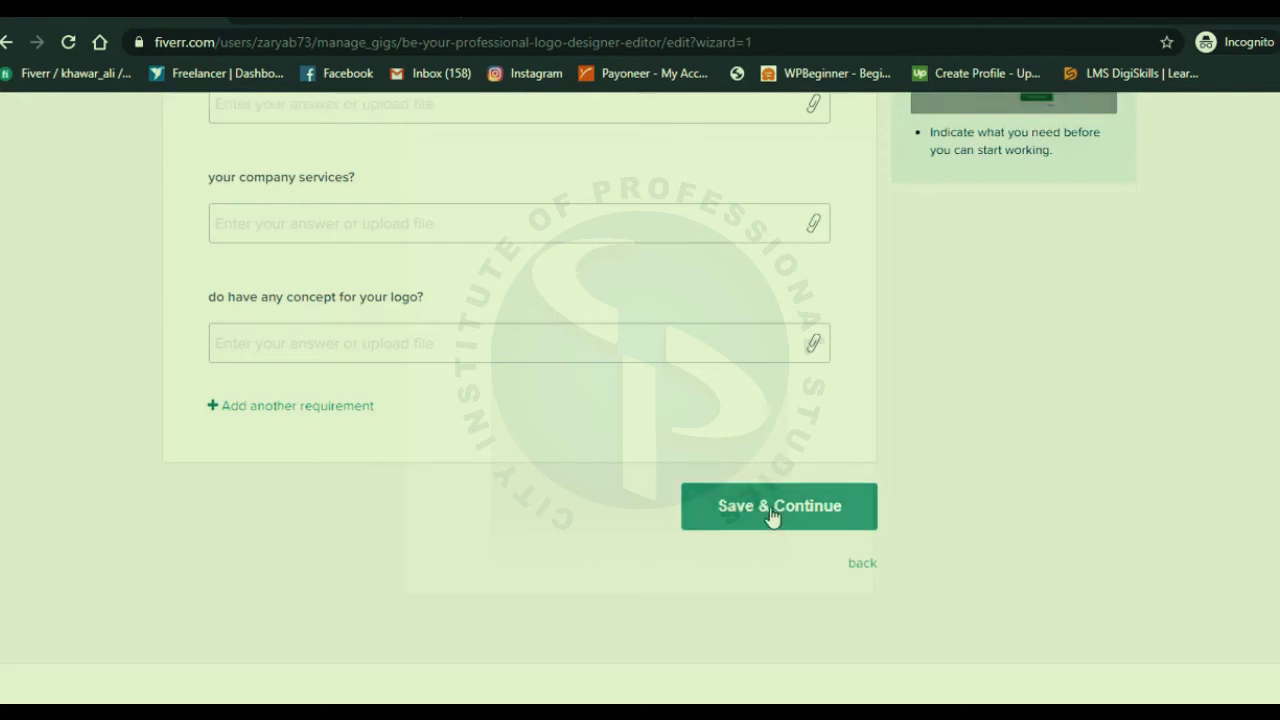
{"action": "left_click", "coordinate": [773, 512]}
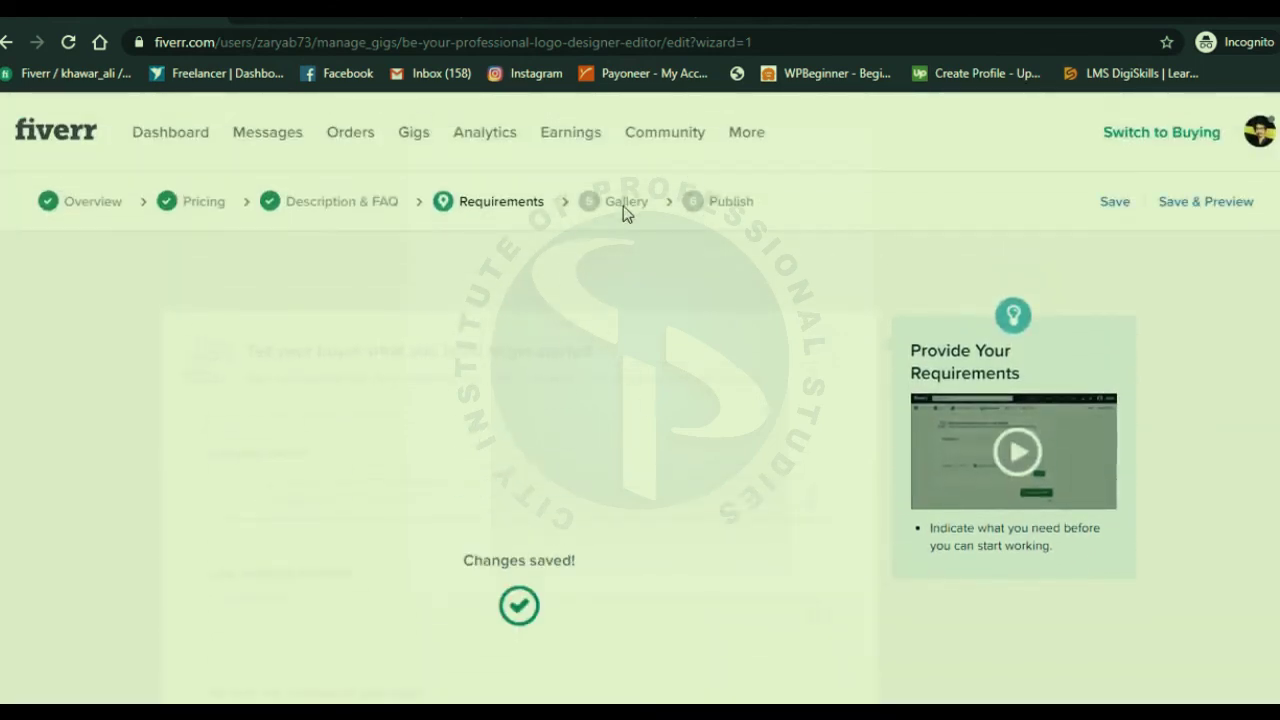
{"action": "scroll", "coordinate": [562, 319], "scroll_direction": "down", "scroll_amount": 2}
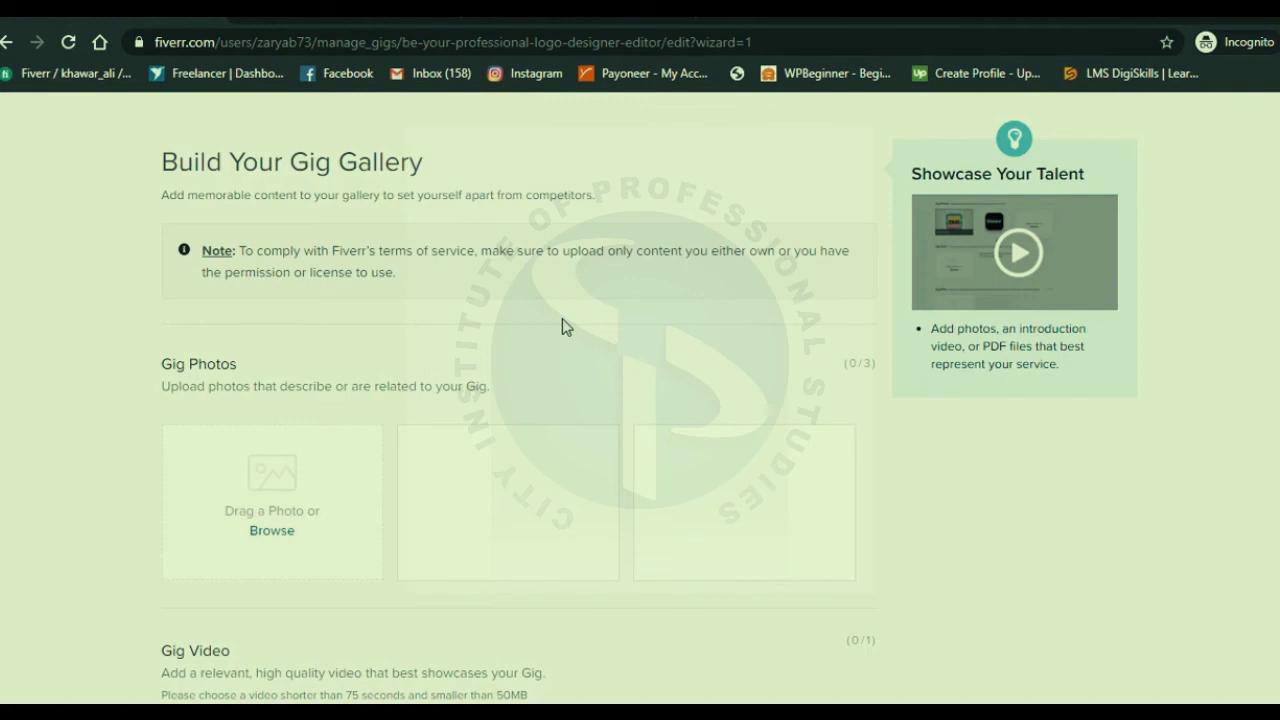
{"action": "left_click", "coordinate": [717, 16]}
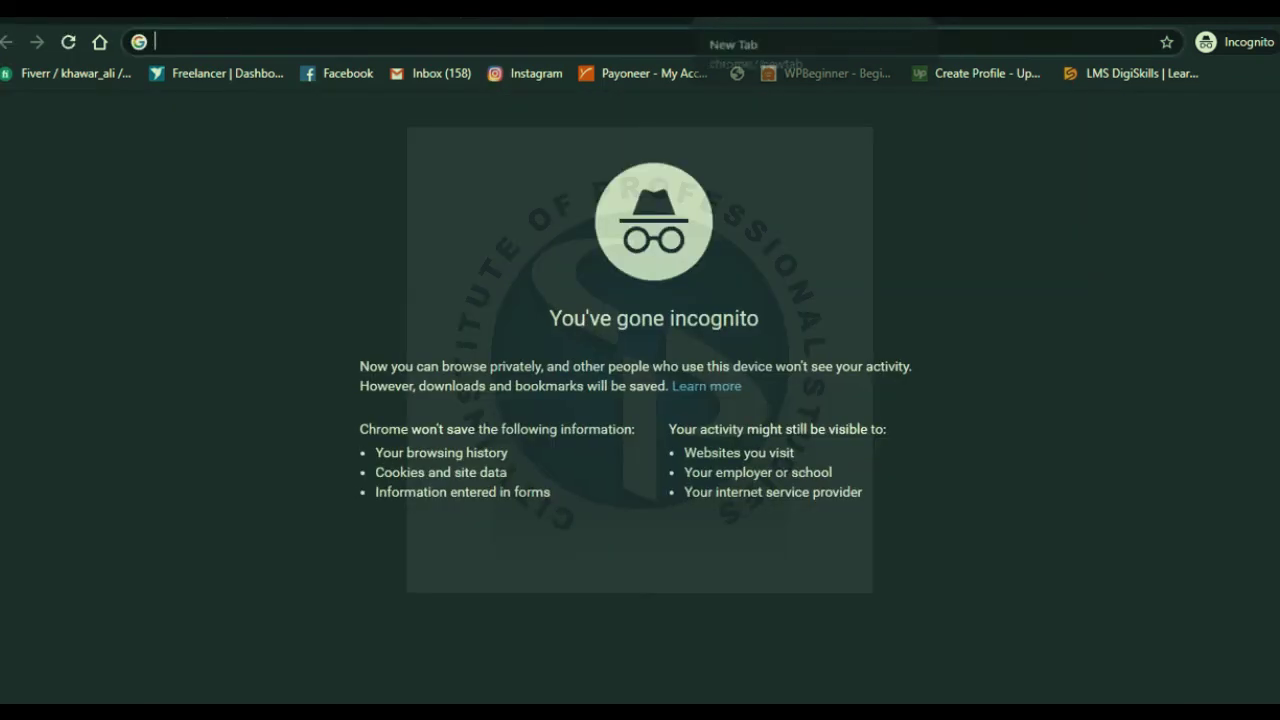
{"action": "left_click", "coordinate": [918, 18]}
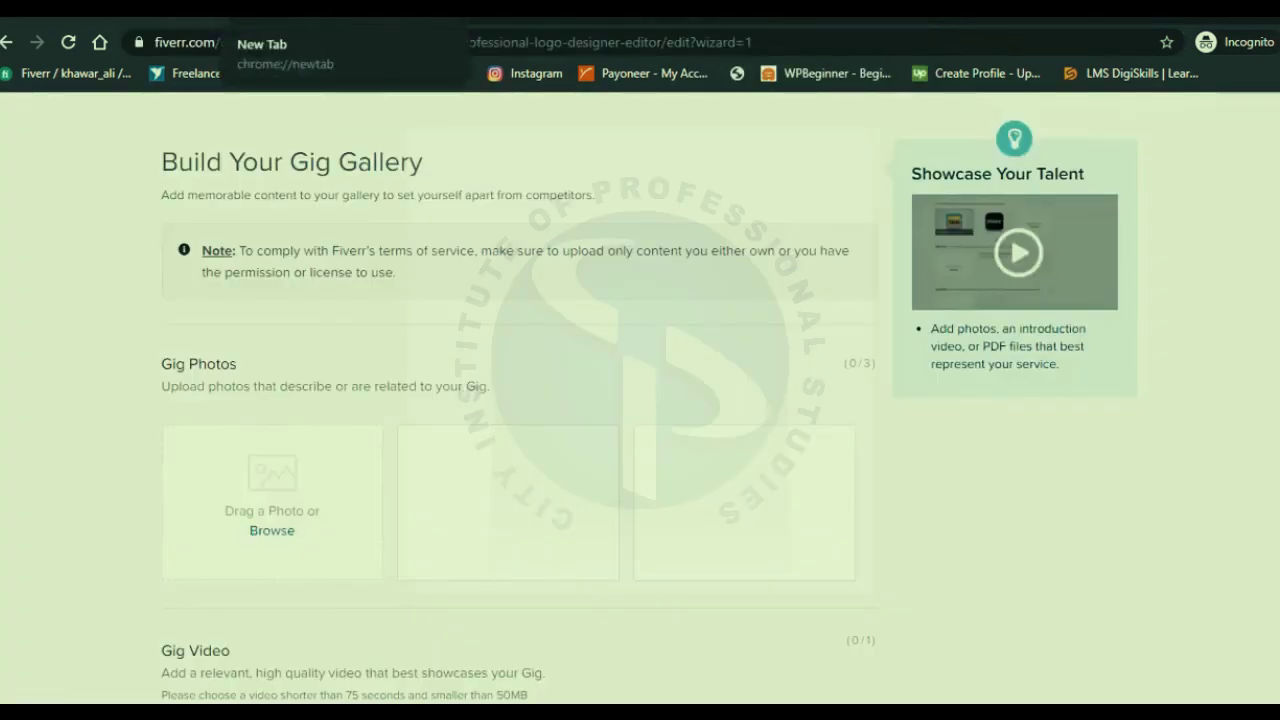
{"action": "scroll", "coordinate": [140, 285], "scroll_direction": "up", "scroll_amount": 3}
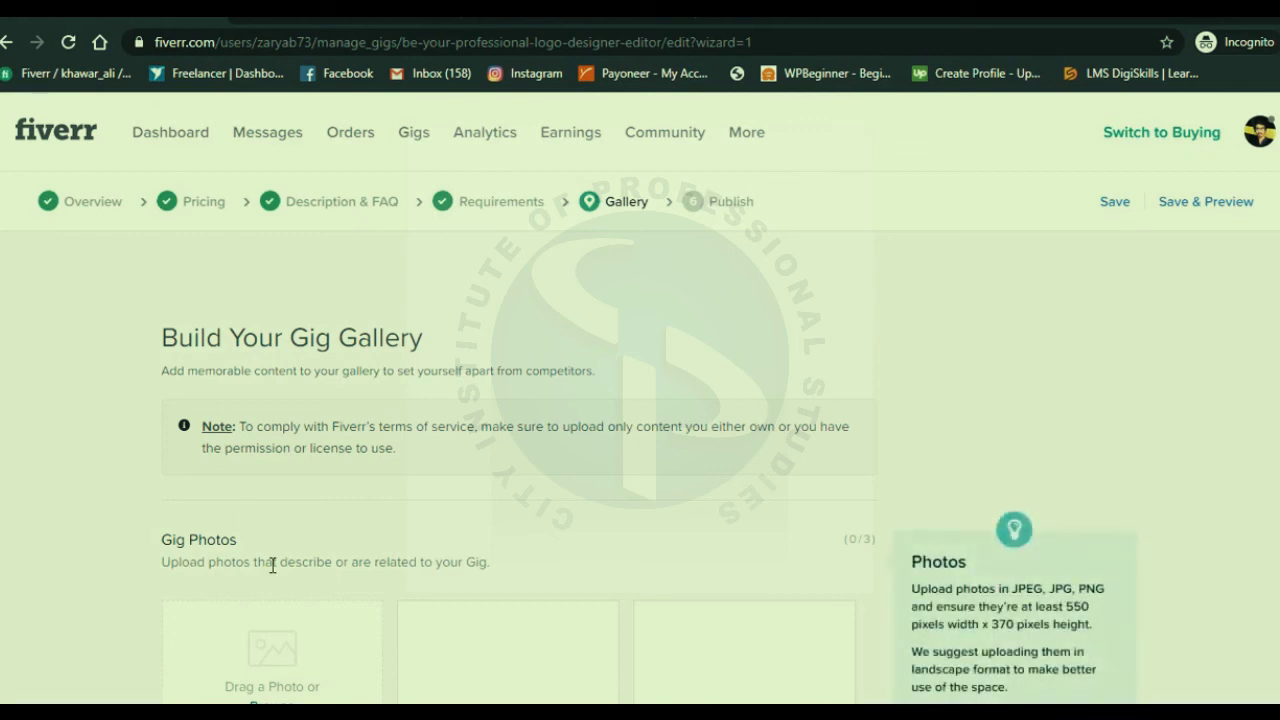
{"action": "scroll", "coordinate": [272, 565], "scroll_direction": "down", "scroll_amount": 1}
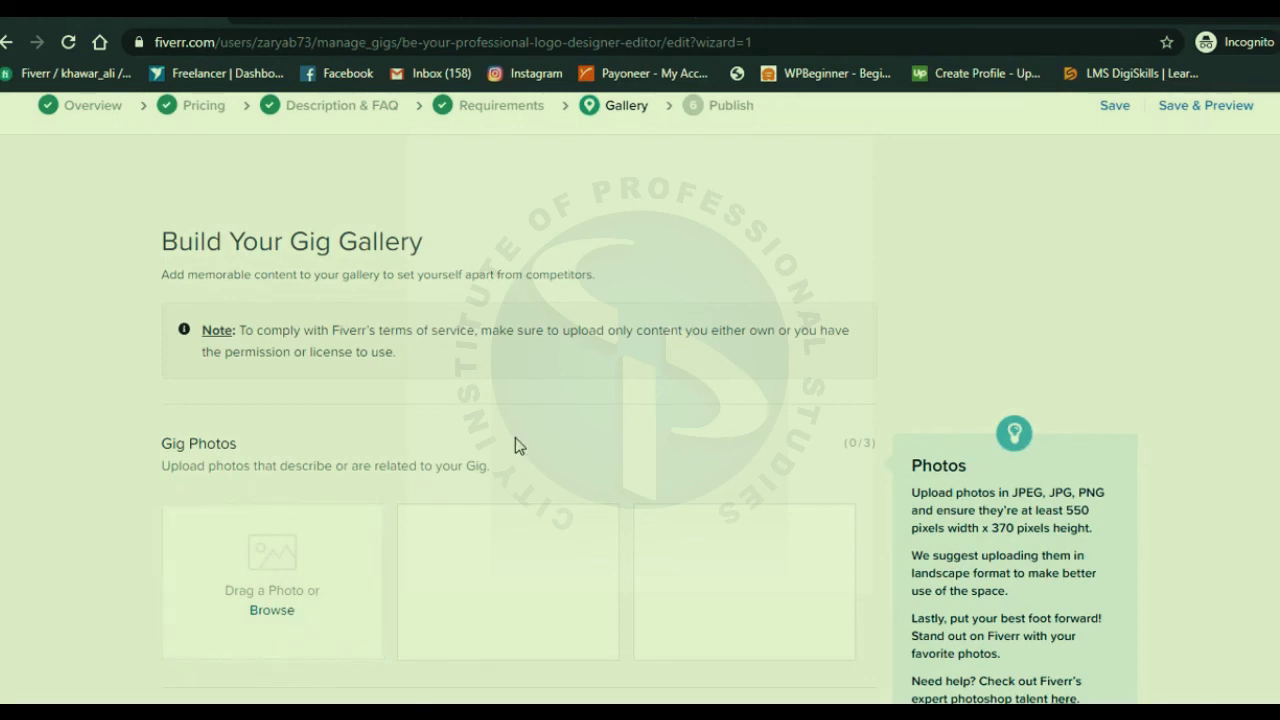
Step: Open the file chooser for the first gig photo and go up to the root of the F: drive
{"action": "scroll", "coordinate": [515, 437], "scroll_direction": "down", "scroll_amount": 1}
{"action": "left_click", "coordinate": [281, 498]}
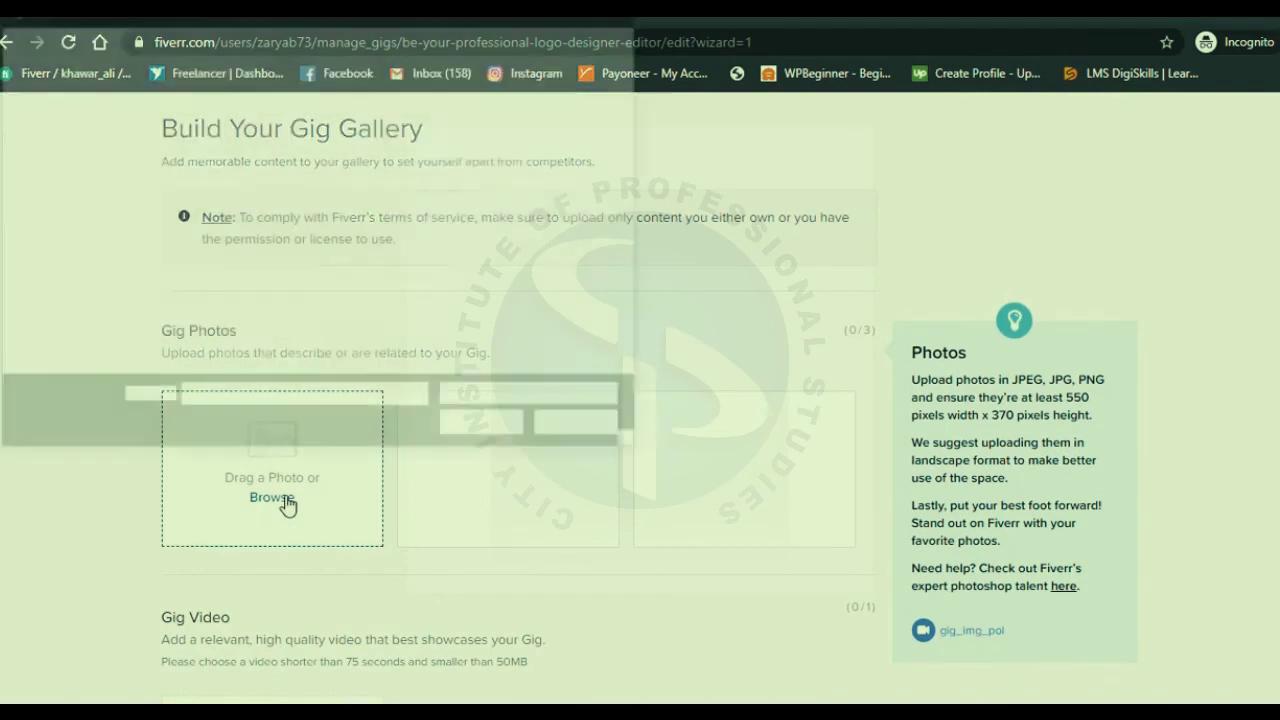
{"action": "left_click", "coordinate": [438, 253]}
{"action": "key", "text": "BackSpace"}
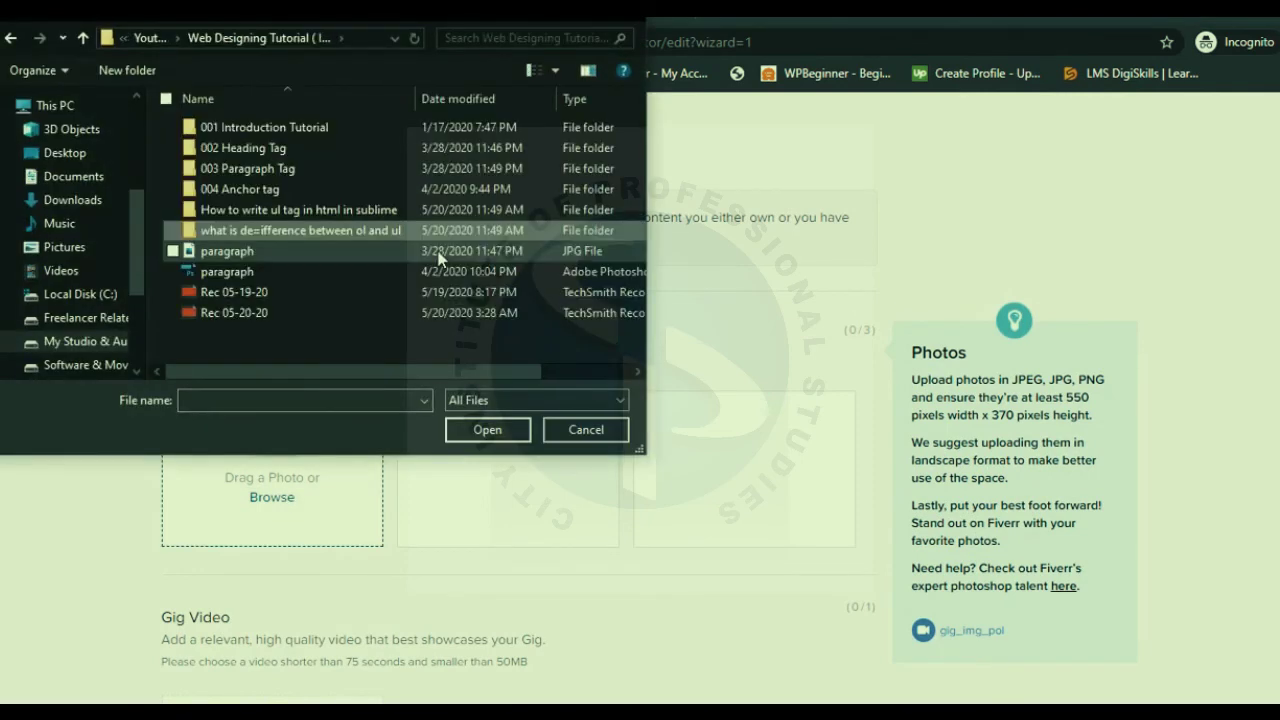
{"action": "key", "text": "BackSpace"}
{"action": "key", "text": "BackSpace"}
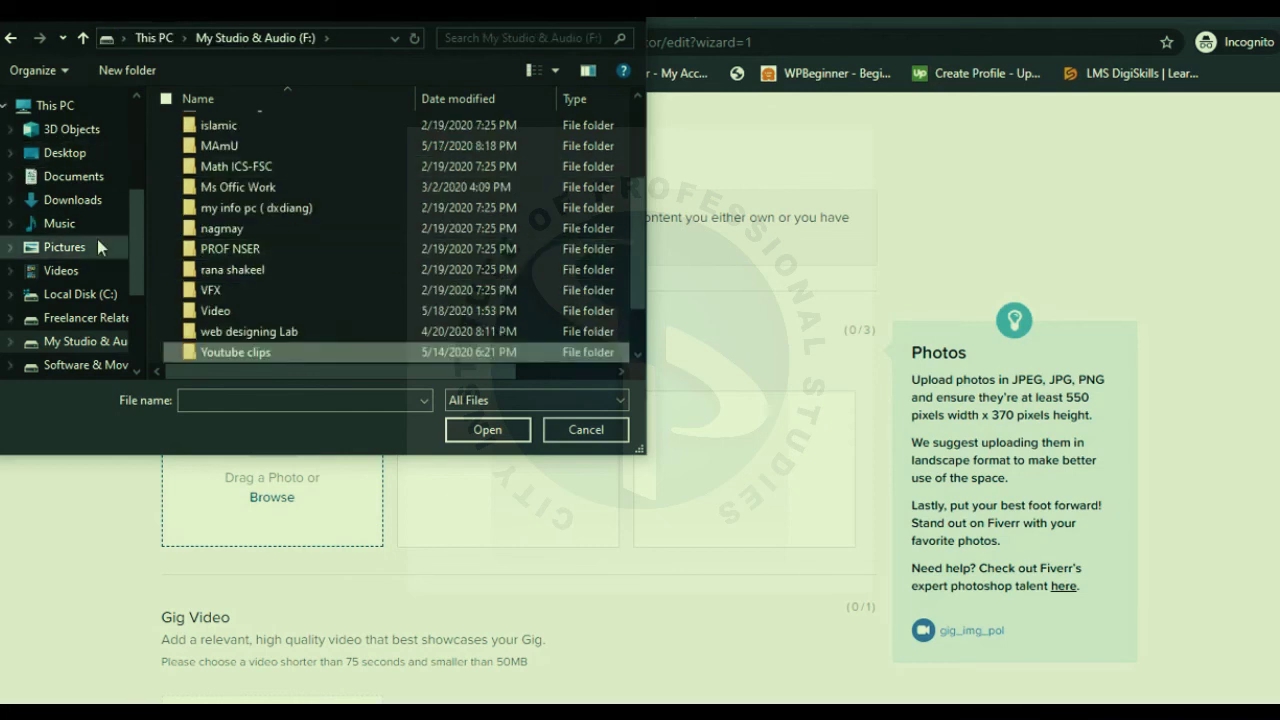
Step: Look through the quick-access folders, including New folder and the techsmith camtasia folder, for a logo image
{"action": "scroll", "coordinate": [97, 239], "scroll_direction": "up", "scroll_amount": 4}
{"action": "left_click", "coordinate": [92, 186]}
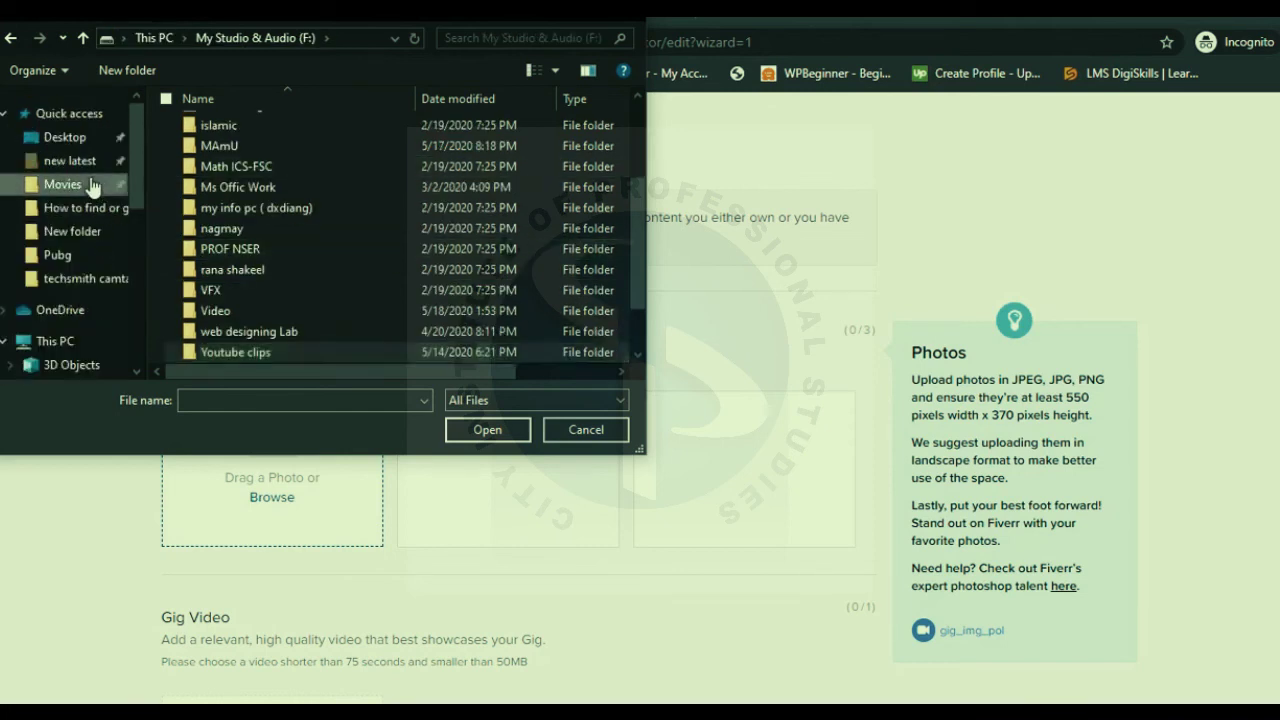
{"action": "left_click", "coordinate": [72, 231]}
{"action": "left_click", "coordinate": [212, 180]}
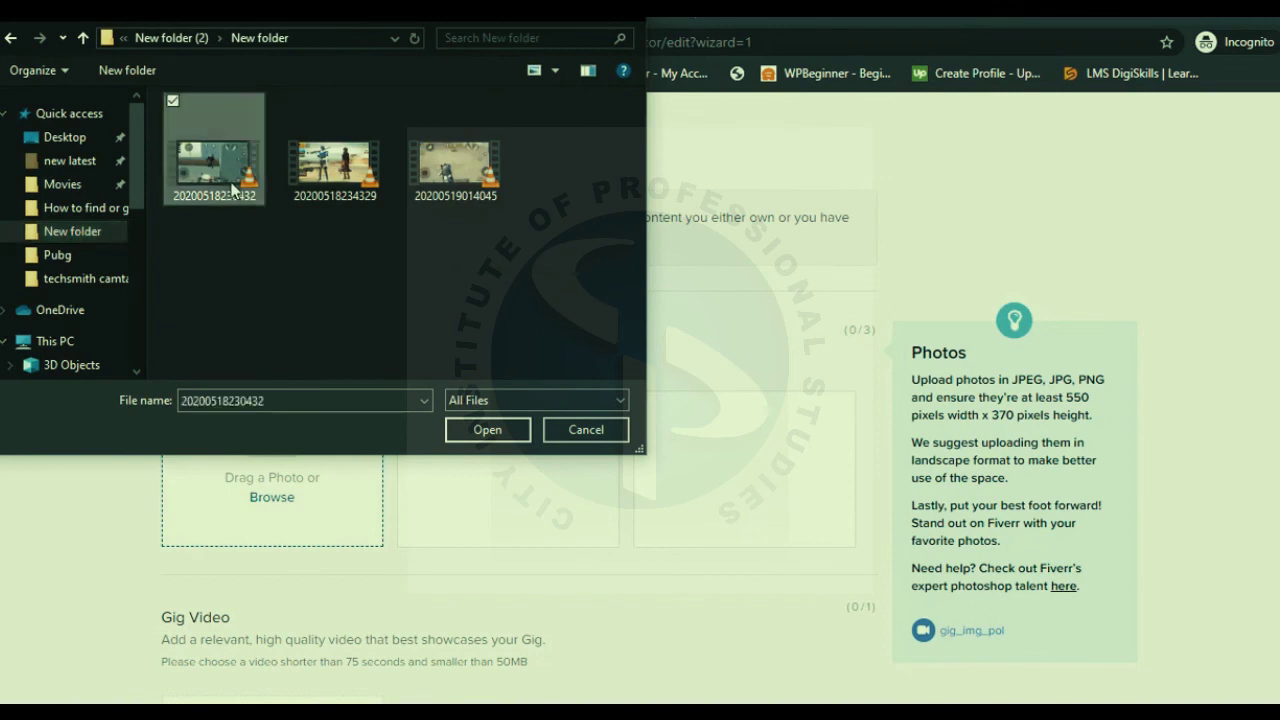
{"action": "key", "text": "BackSpace"}
{"action": "left_click", "coordinate": [65, 192]}
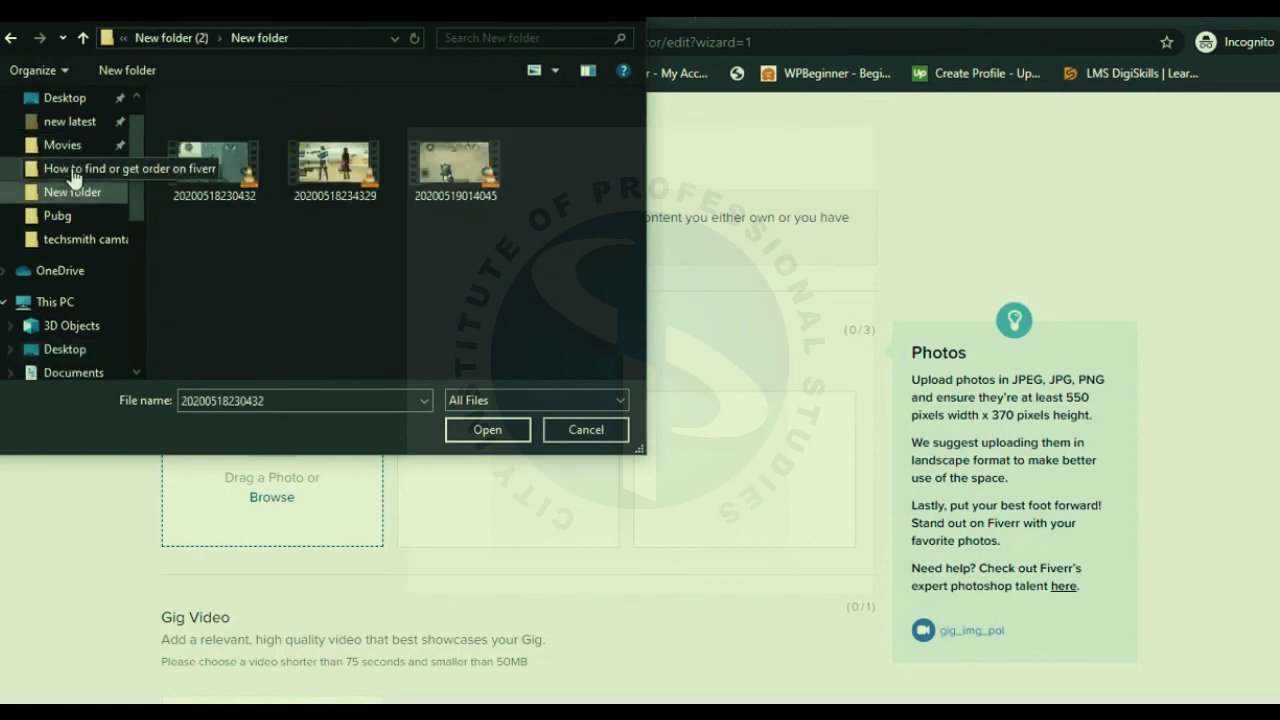
{"action": "left_click", "coordinate": [55, 168]}
{"action": "left_click", "coordinate": [82, 240]}
{"action": "scroll", "coordinate": [80, 190], "scroll_direction": "up", "scroll_amount": 1}
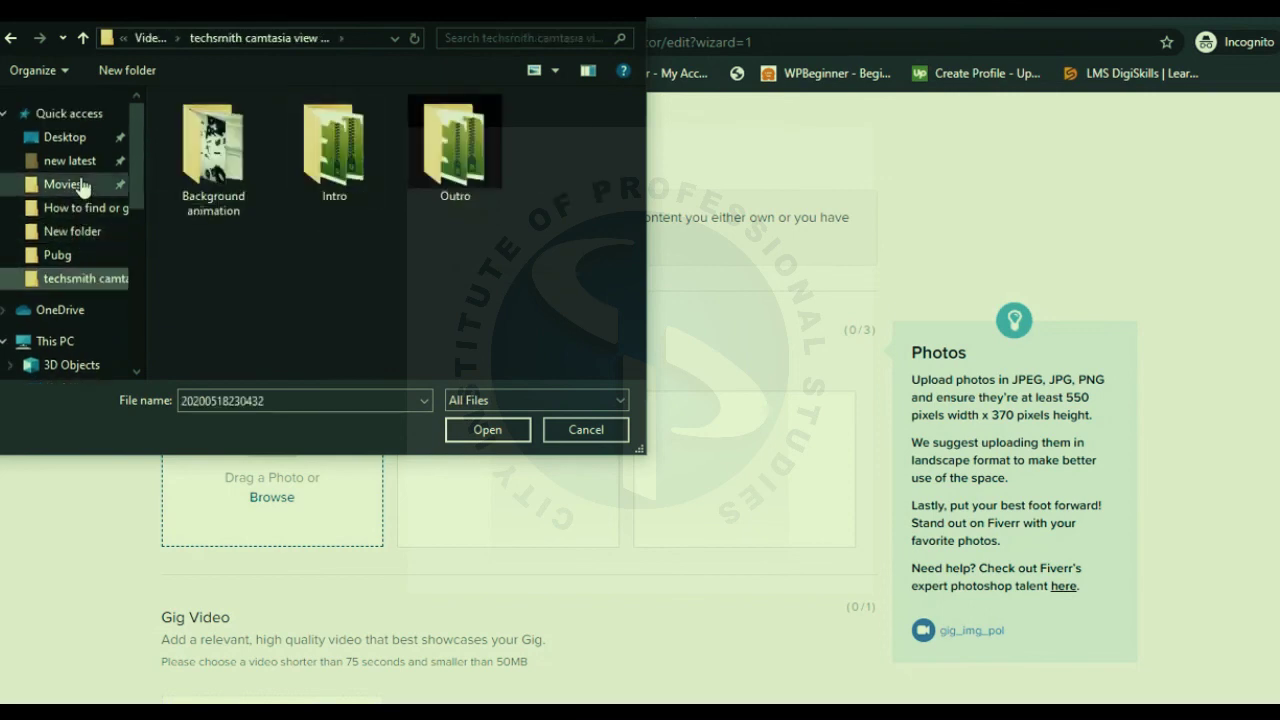
Step: Browse the Desktop for logo images, checking New folder (2) and the Milad folder inside New folder
{"action": "left_click", "coordinate": [70, 137]}
{"action": "double_click", "coordinate": [332, 168]}
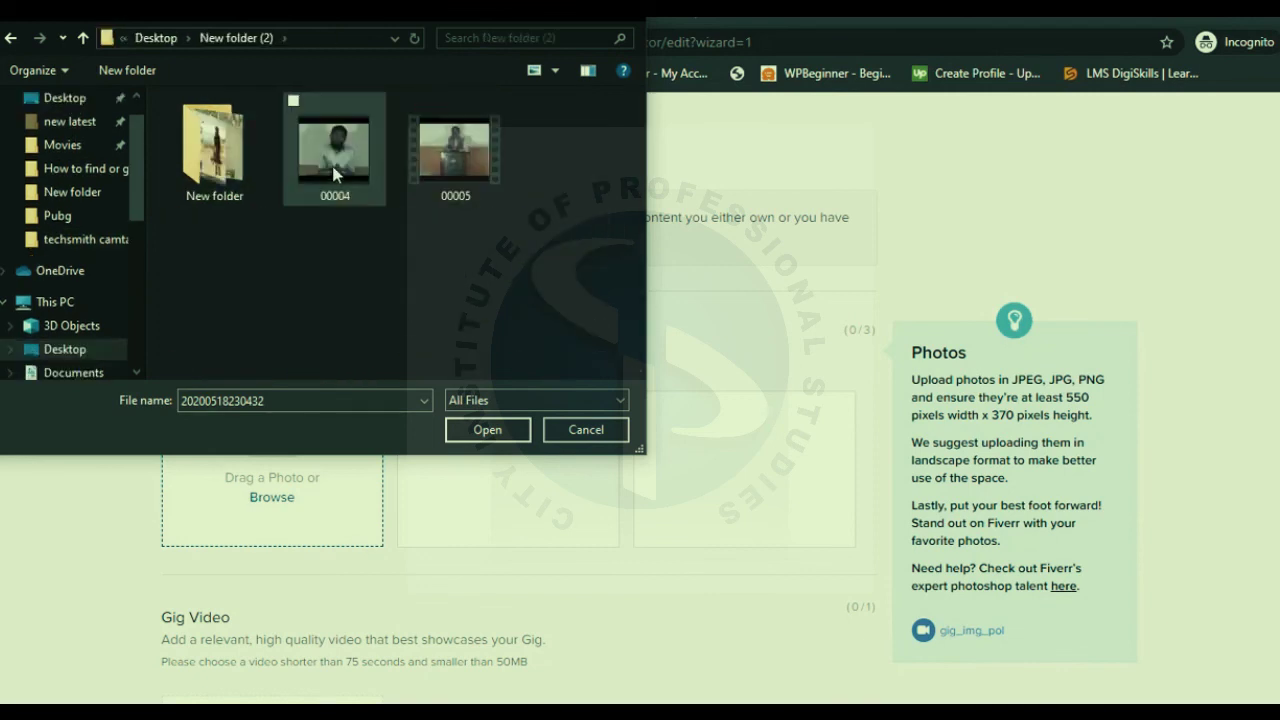
{"action": "key", "text": "BackSpace"}
{"action": "key", "text": "Right"}
{"action": "key", "text": "Left"}
{"action": "key", "text": "Left"}
{"action": "key", "text": "Return"}
{"action": "key", "text": "Right"}
{"action": "key", "text": "Right"}
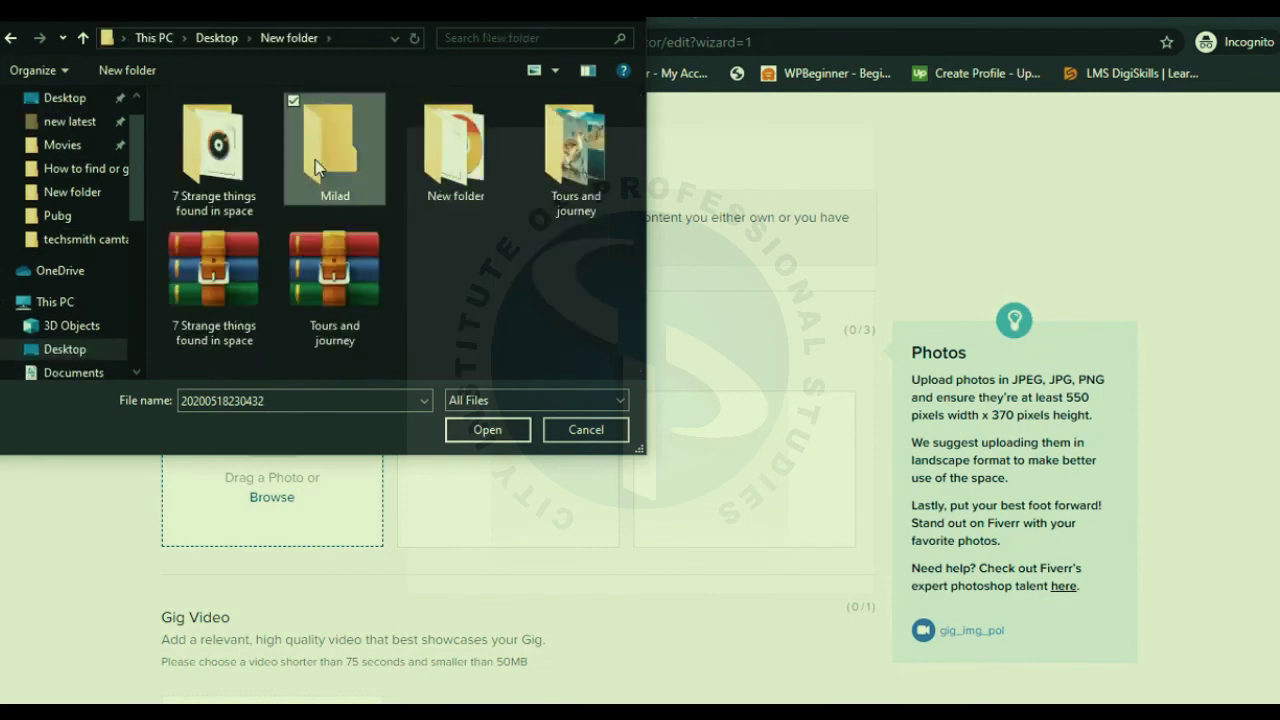
{"action": "key", "text": "Return"}
{"action": "key", "text": "BackSpace"}
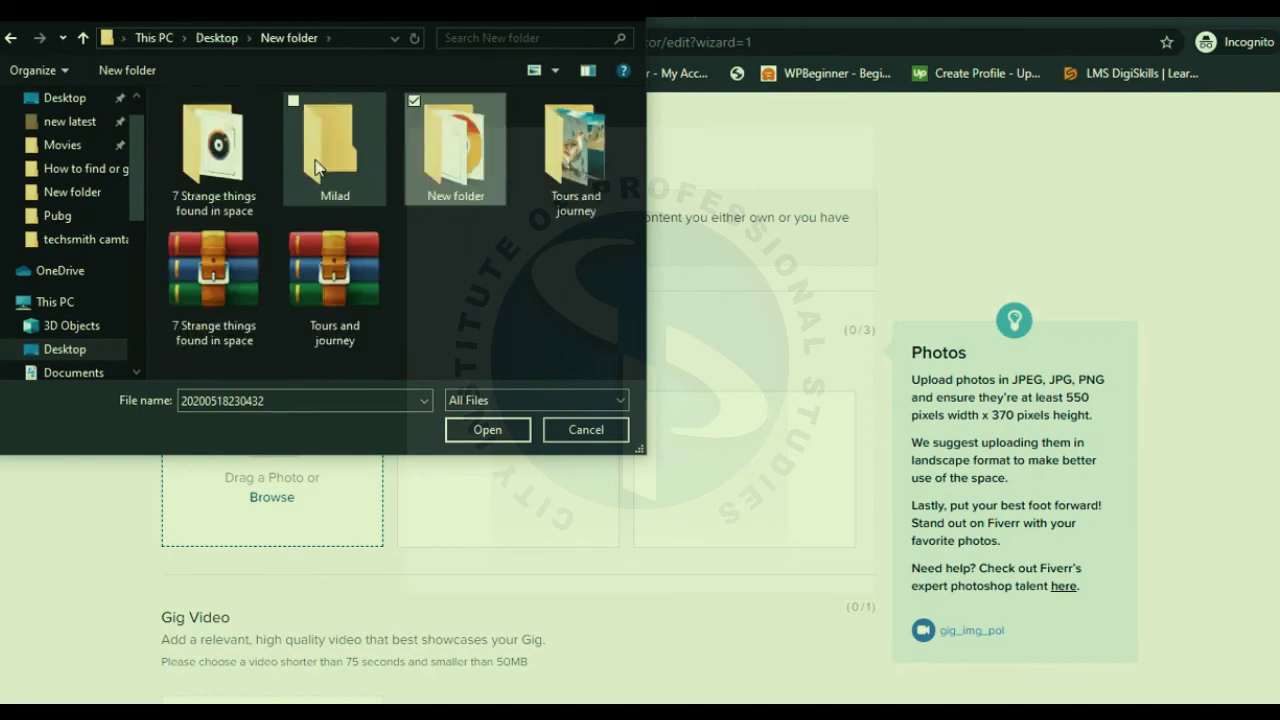
Step: Upload the yellow-background logo image from the Tours and journey project's Logo folder as the first gig photo
{"action": "key", "text": "Right"}
{"action": "key", "text": "Return"}
{"action": "key", "text": "Down"}
{"action": "key", "text": "Up"}
{"action": "key", "text": "Return"}
{"action": "left_click", "coordinate": [316, 167]}
{"action": "key", "text": "Left"}
{"action": "key", "text": "Return"}
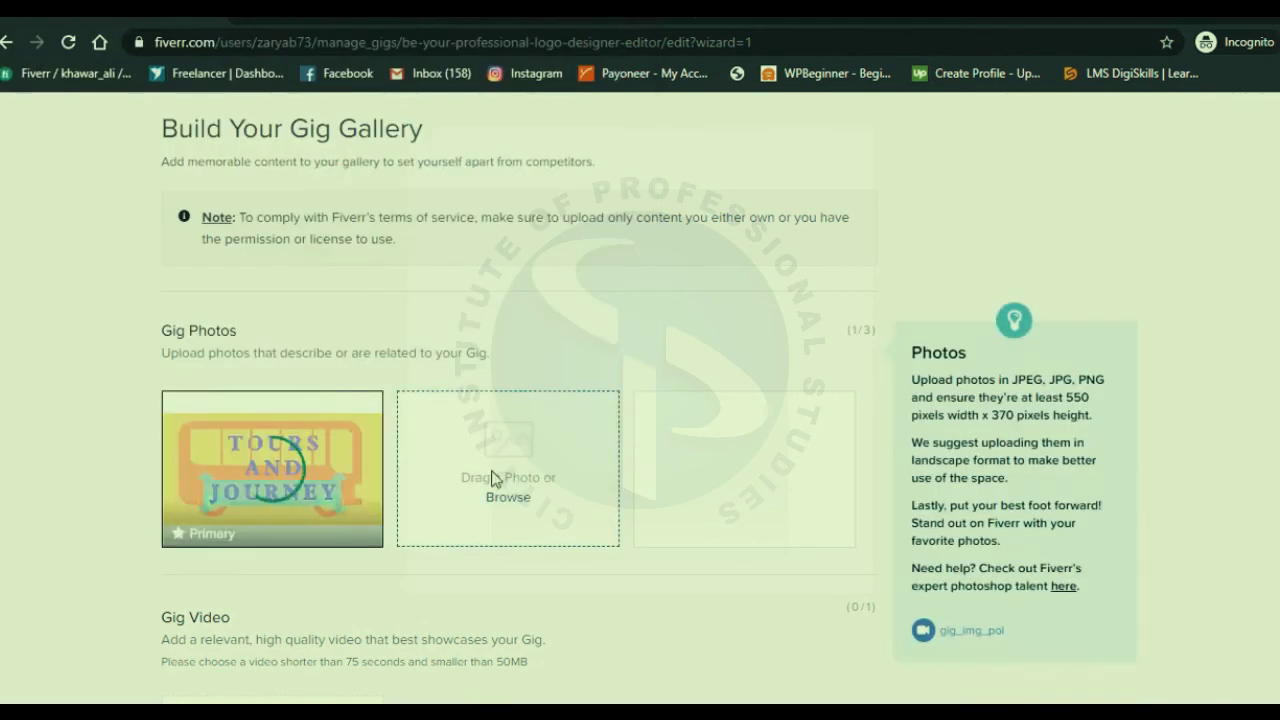
Step: Upload the logo version without the yellow background as the second gig photo and try to save the gallery
{"action": "left_click", "coordinate": [512, 497]}
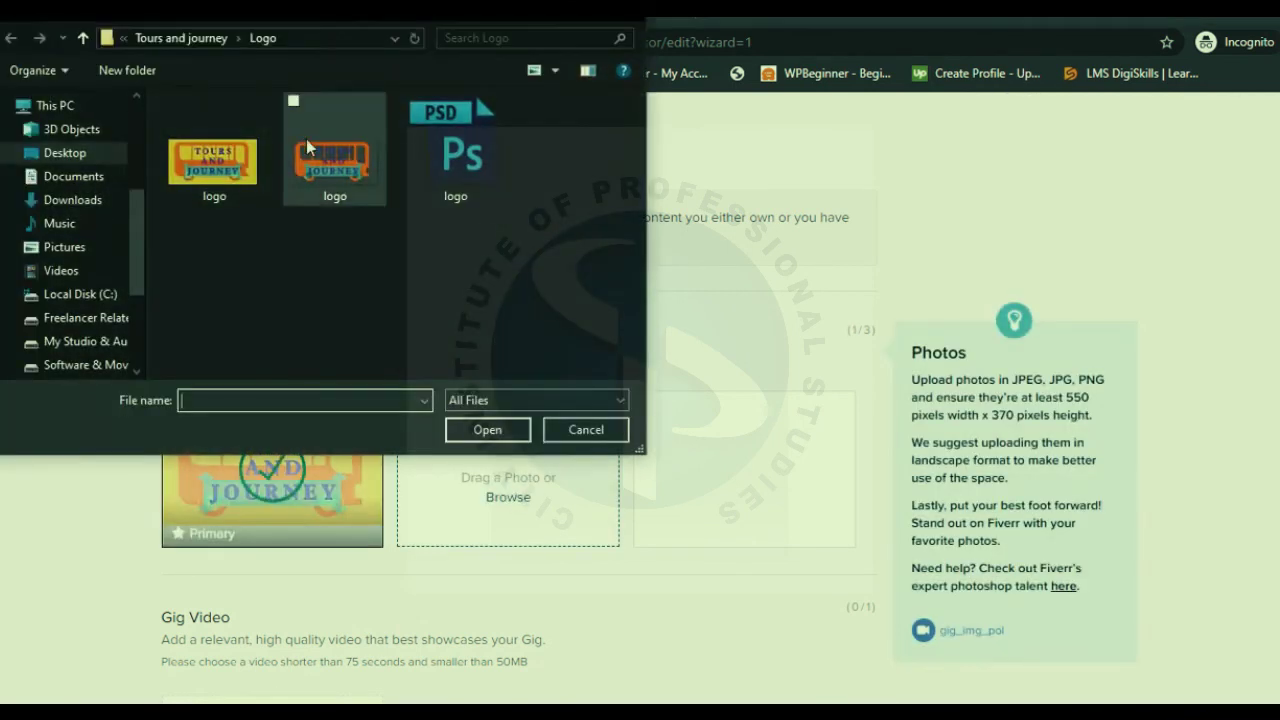
{"action": "double_click", "coordinate": [299, 135]}
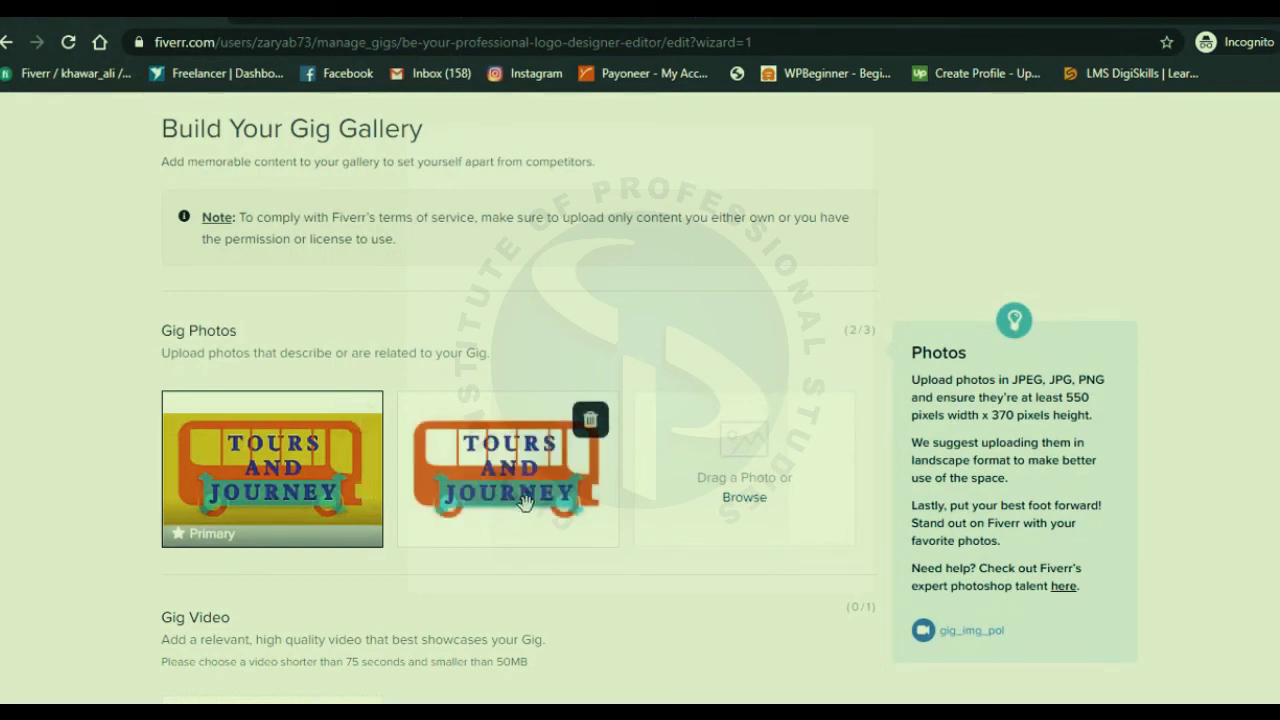
{"action": "scroll", "coordinate": [800, 366], "scroll_direction": "down", "scroll_amount": 6}
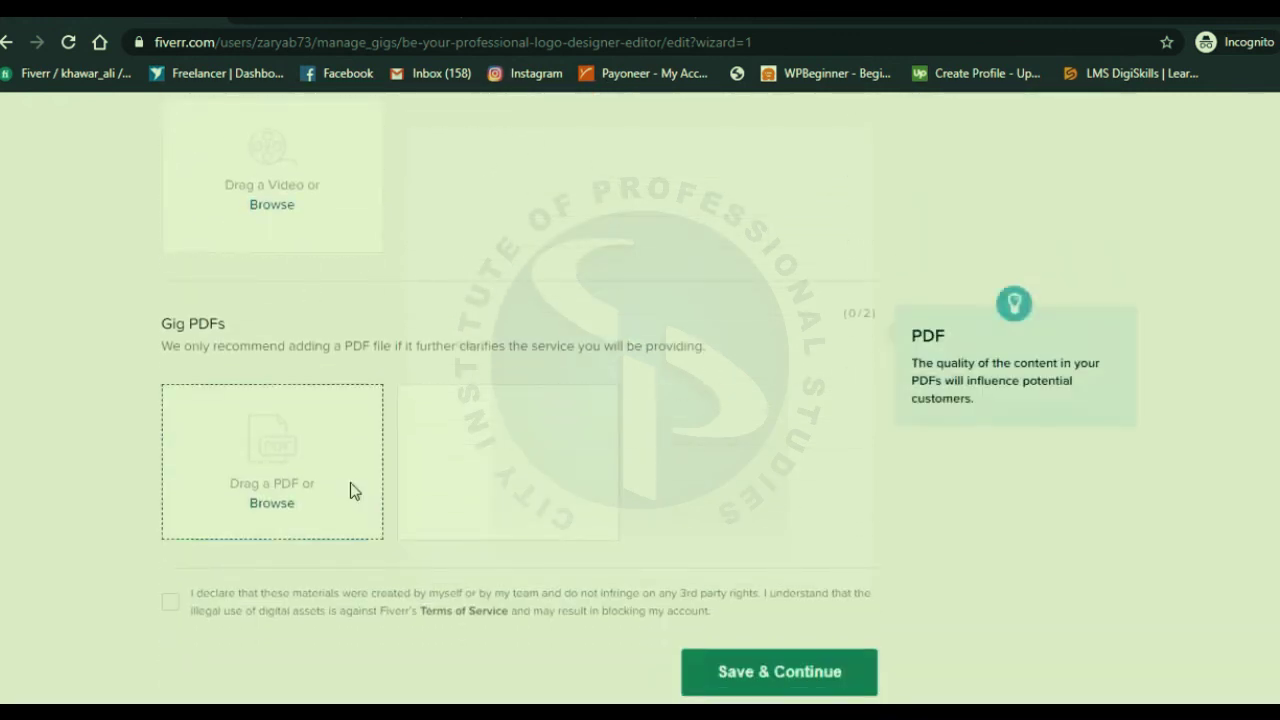
{"action": "left_click", "coordinate": [775, 678]}
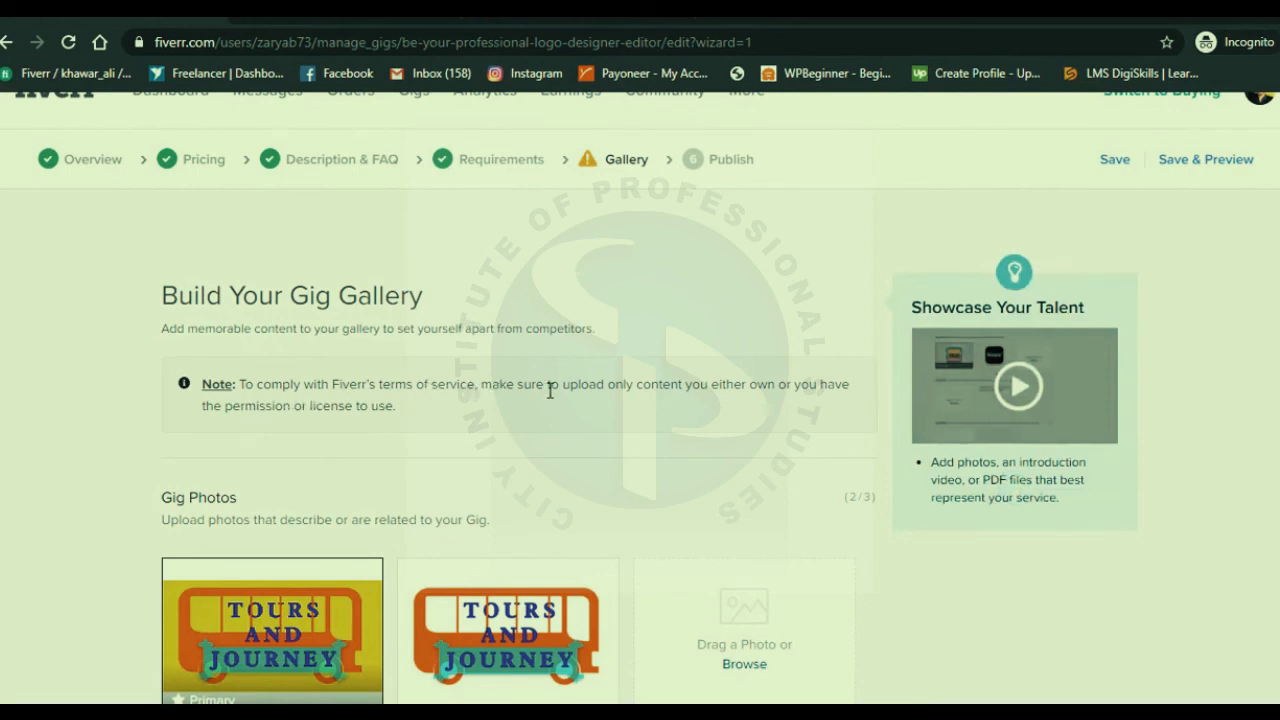
Step: Delete the second gig photo, the logo version without the yellow background, from the gallery
{"action": "scroll", "coordinate": [549, 390], "scroll_direction": "down", "scroll_amount": 2}
{"action": "scroll", "coordinate": [549, 395], "scroll_direction": "down", "scroll_amount": 1}
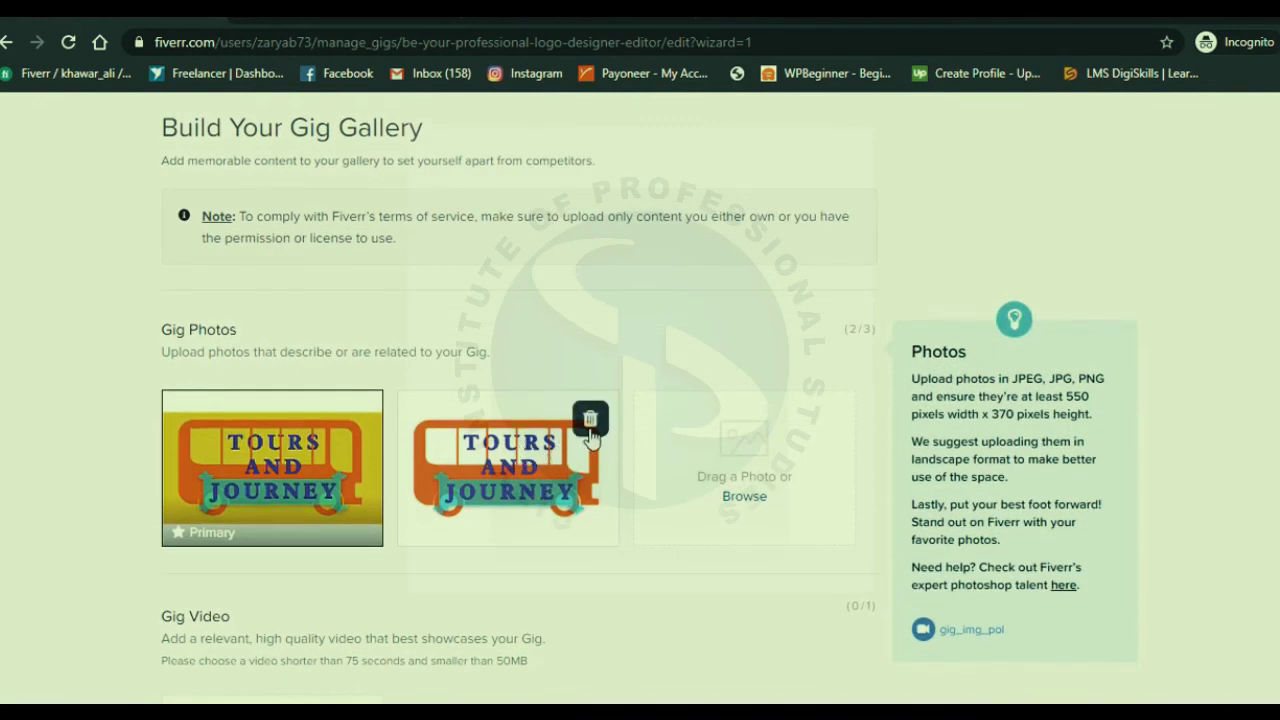
{"action": "left_click", "coordinate": [590, 420]}
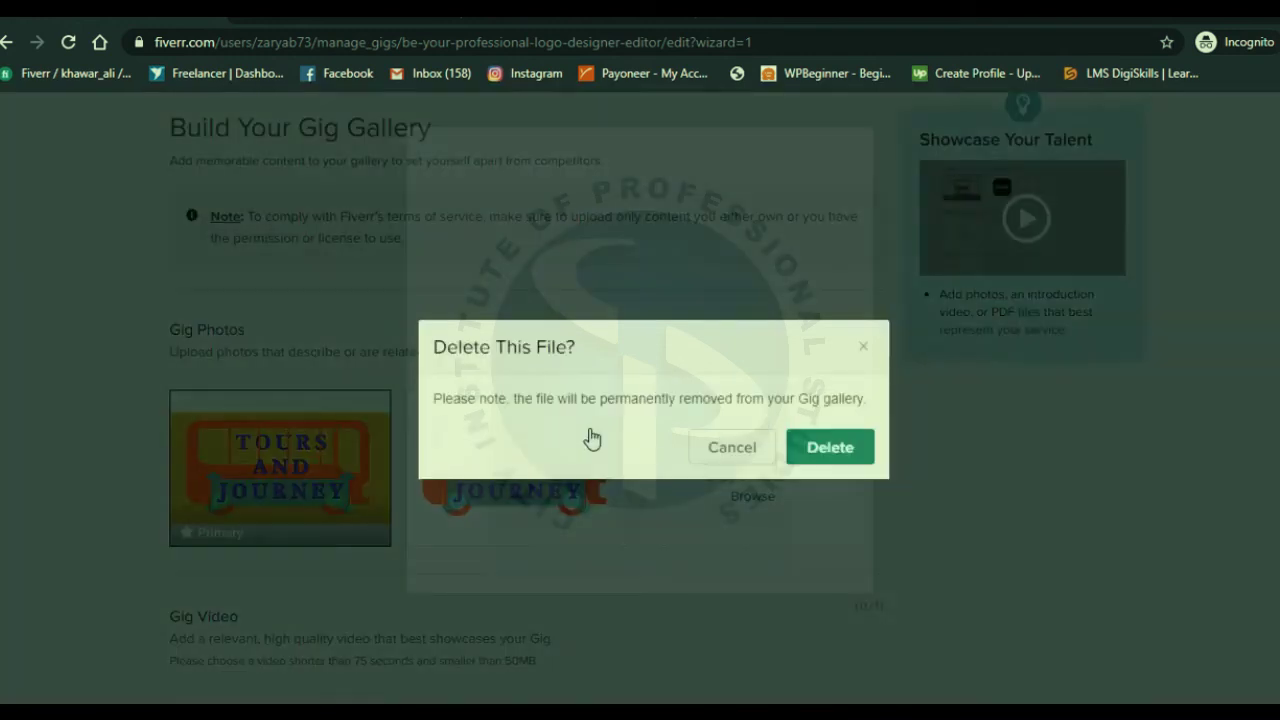
{"action": "left_click", "coordinate": [848, 454]}
Step: Accept the declaration that the materials are original and save the gallery to continue to publishing
{"action": "scroll", "coordinate": [634, 451], "scroll_direction": "down", "scroll_amount": 3}
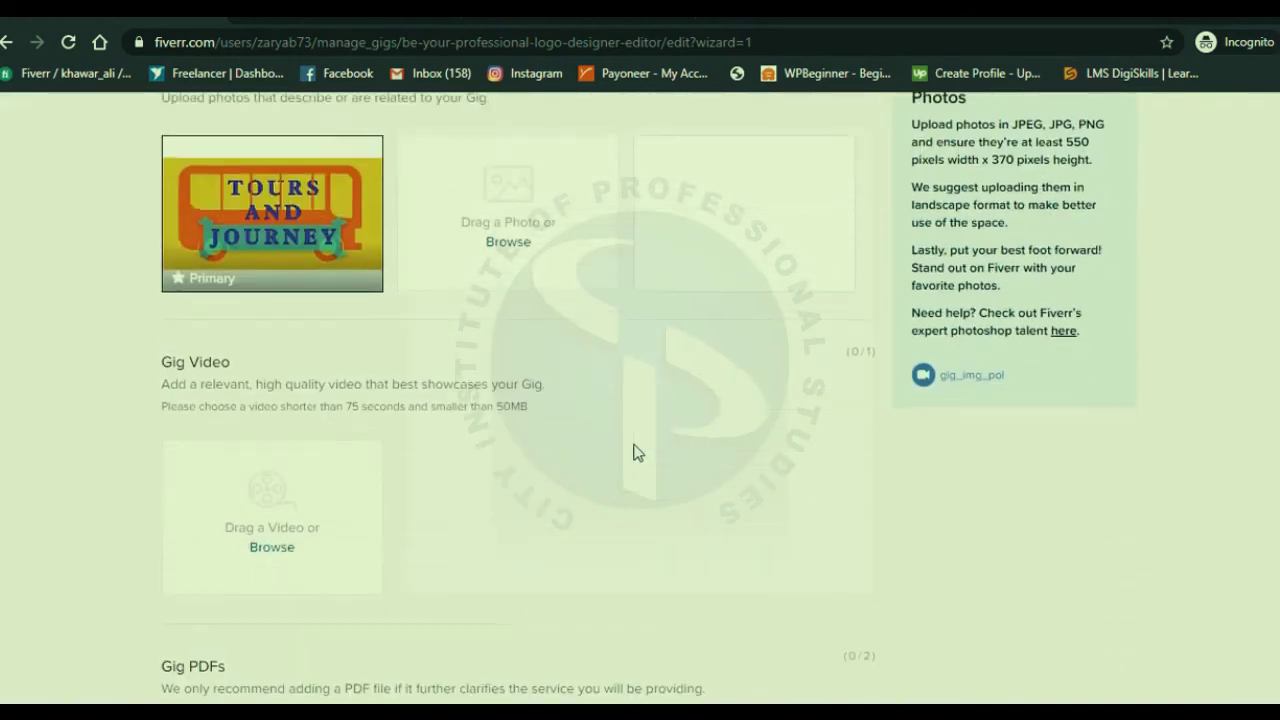
{"action": "scroll", "coordinate": [634, 451], "scroll_direction": "down", "scroll_amount": 5}
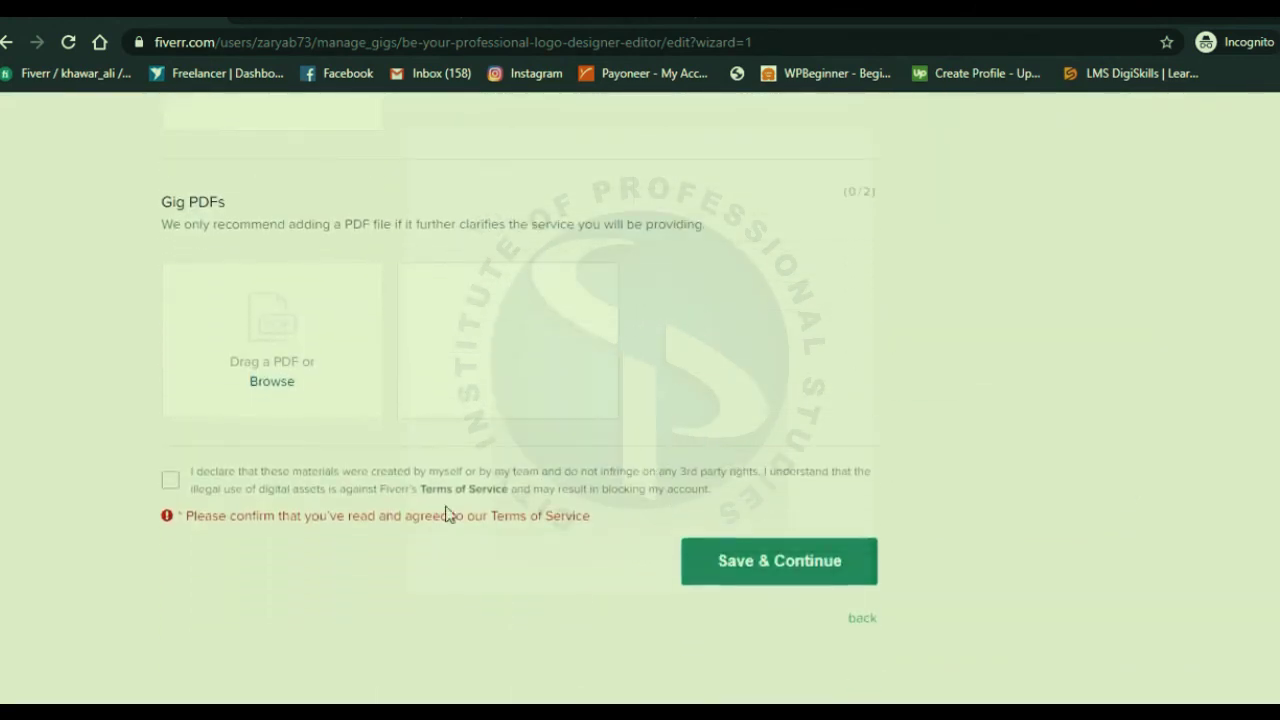
{"action": "left_click", "coordinate": [170, 481]}
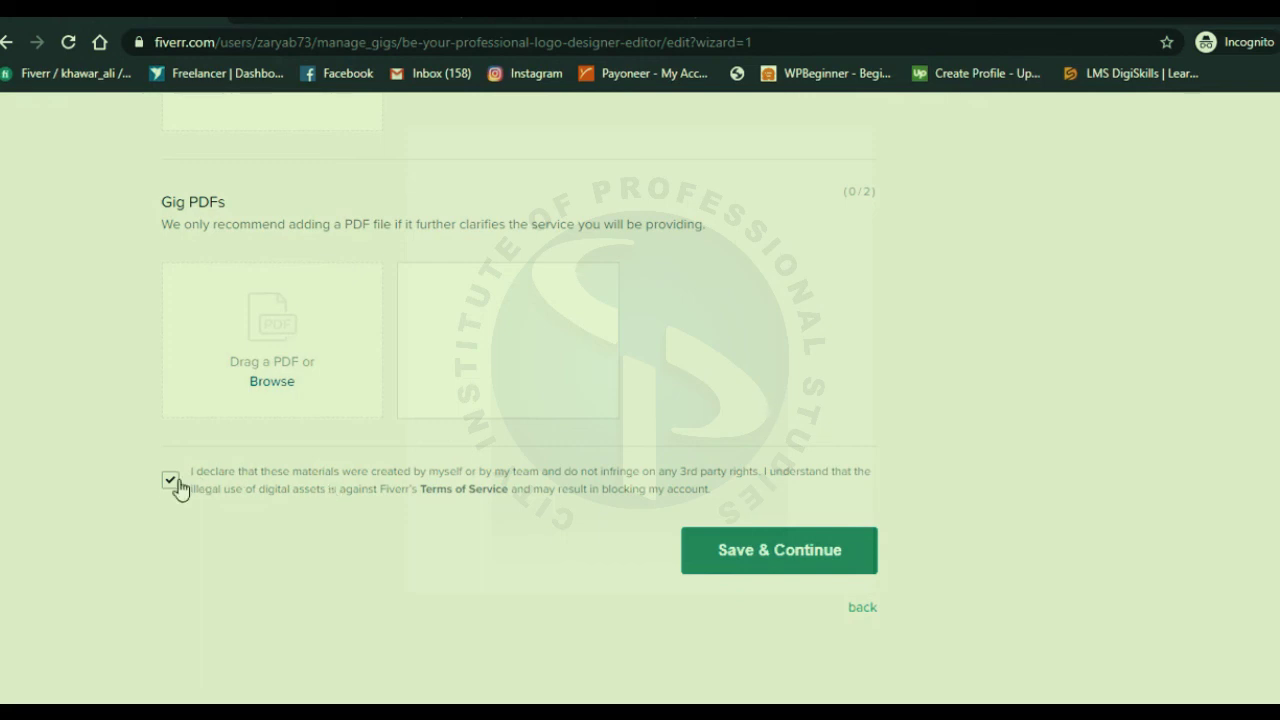
{"action": "scroll", "coordinate": [200, 485], "scroll_direction": "down", "scroll_amount": 1}
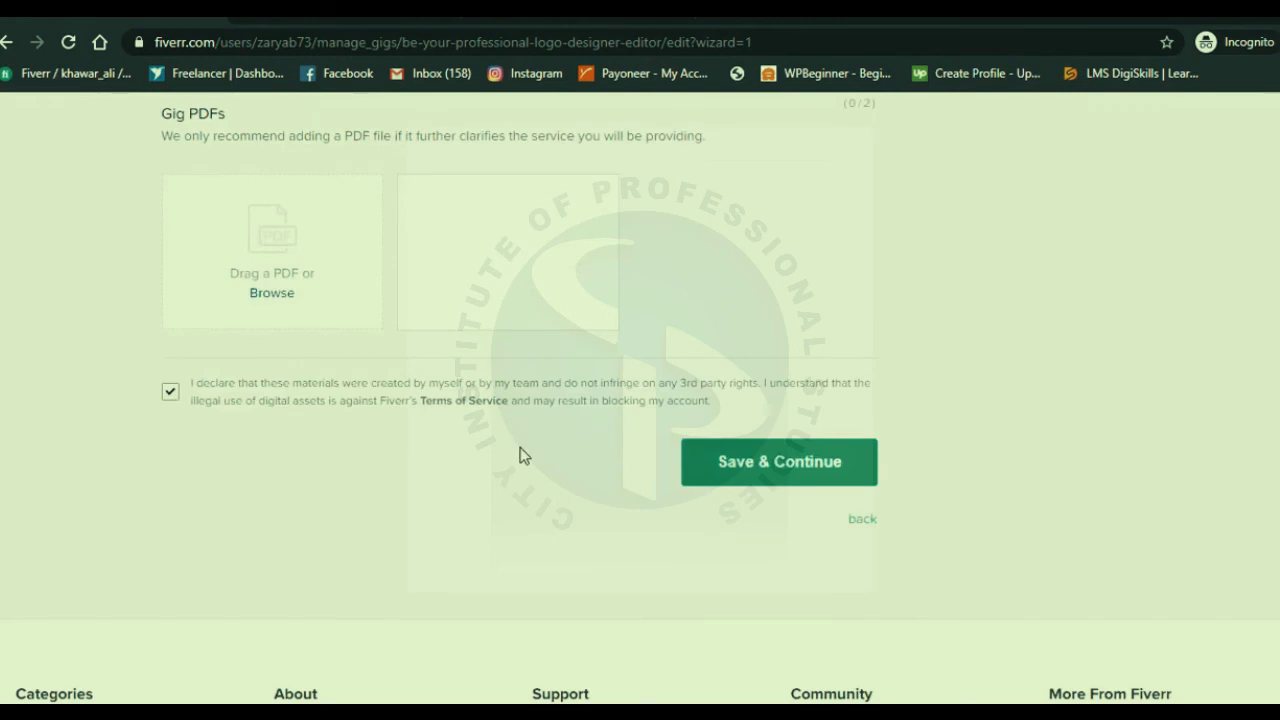
{"action": "left_click", "coordinate": [807, 463]}
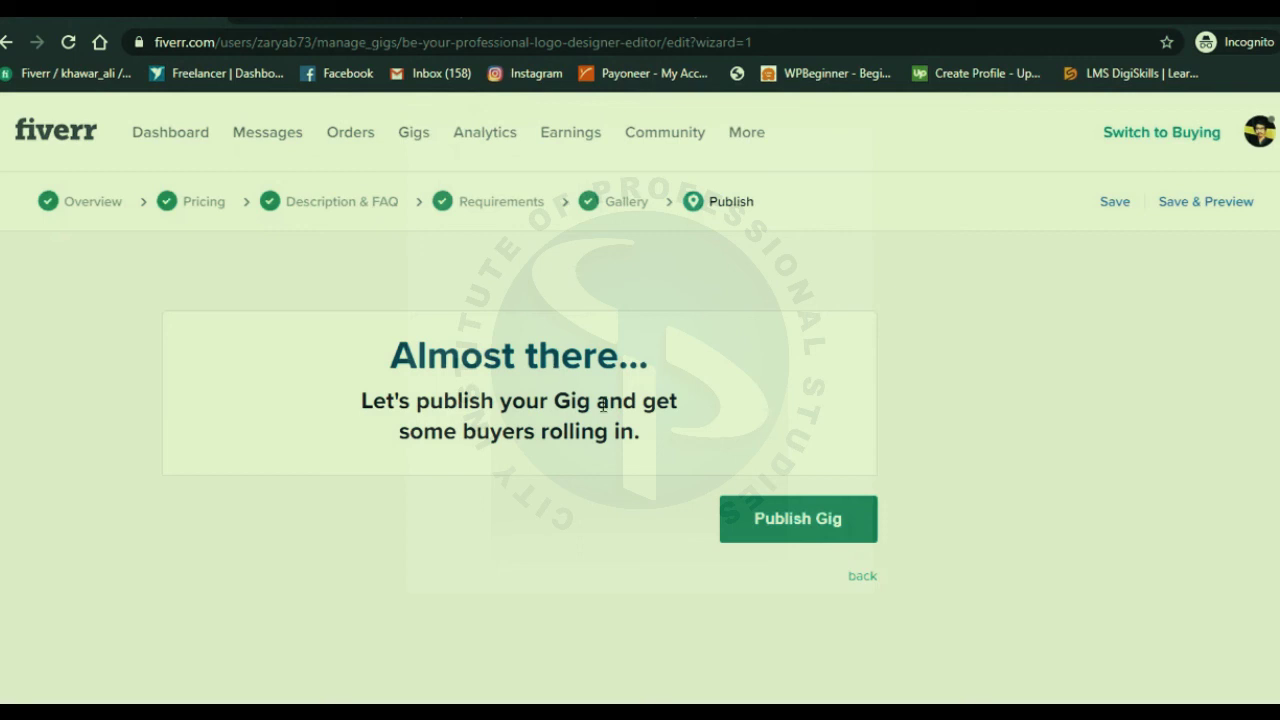
Step: Publish the logo design gig and open its saved preview page
{"action": "left_click", "coordinate": [793, 535]}
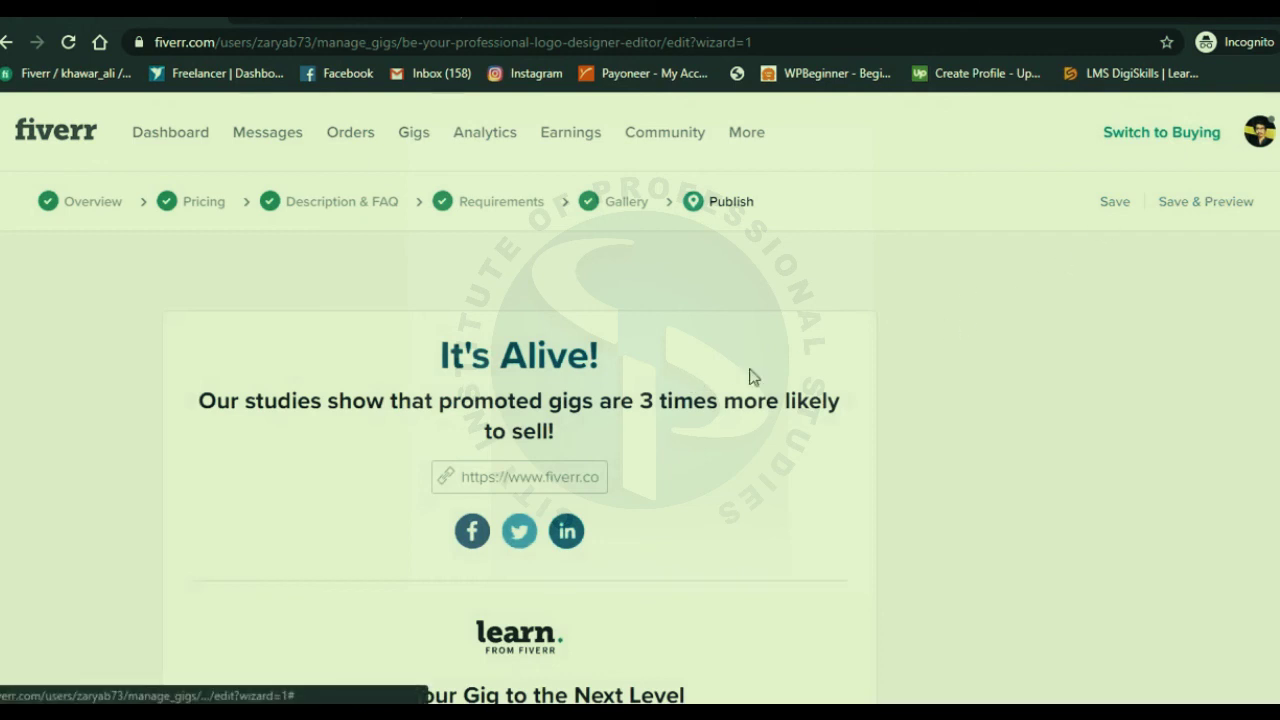
{"action": "left_click", "coordinate": [551, 470]}
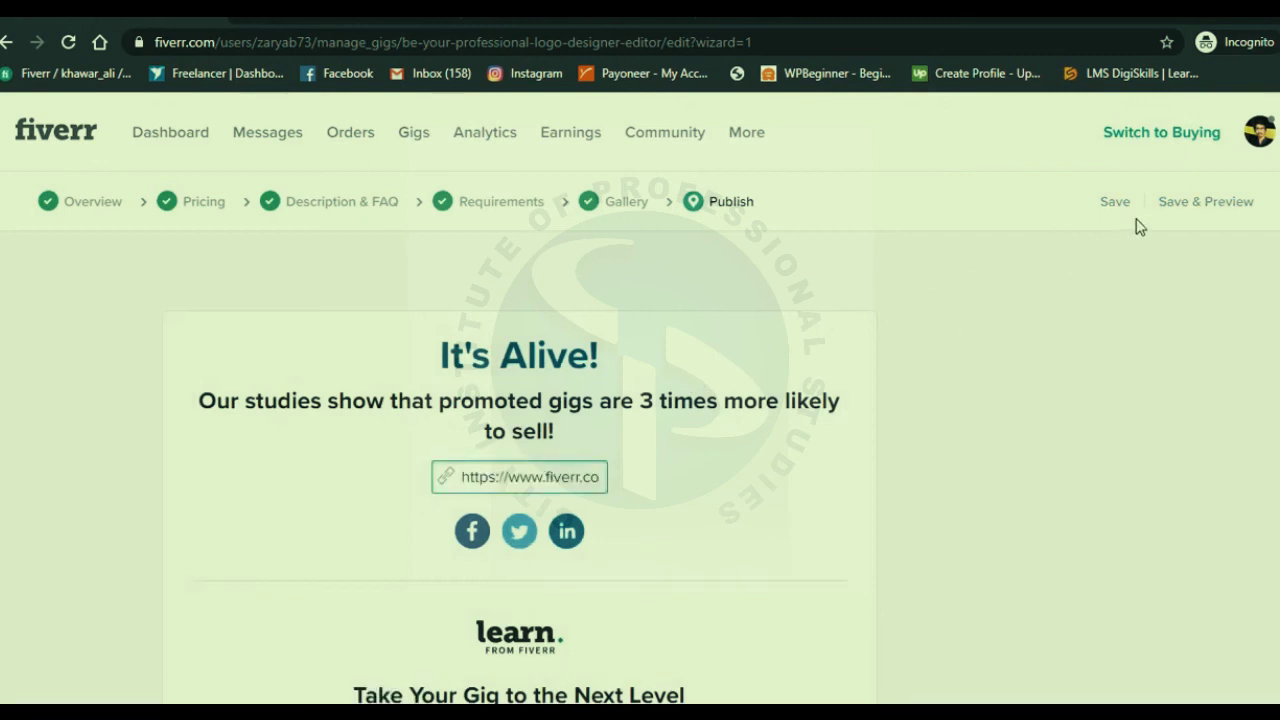
{"action": "left_click", "coordinate": [1186, 201]}
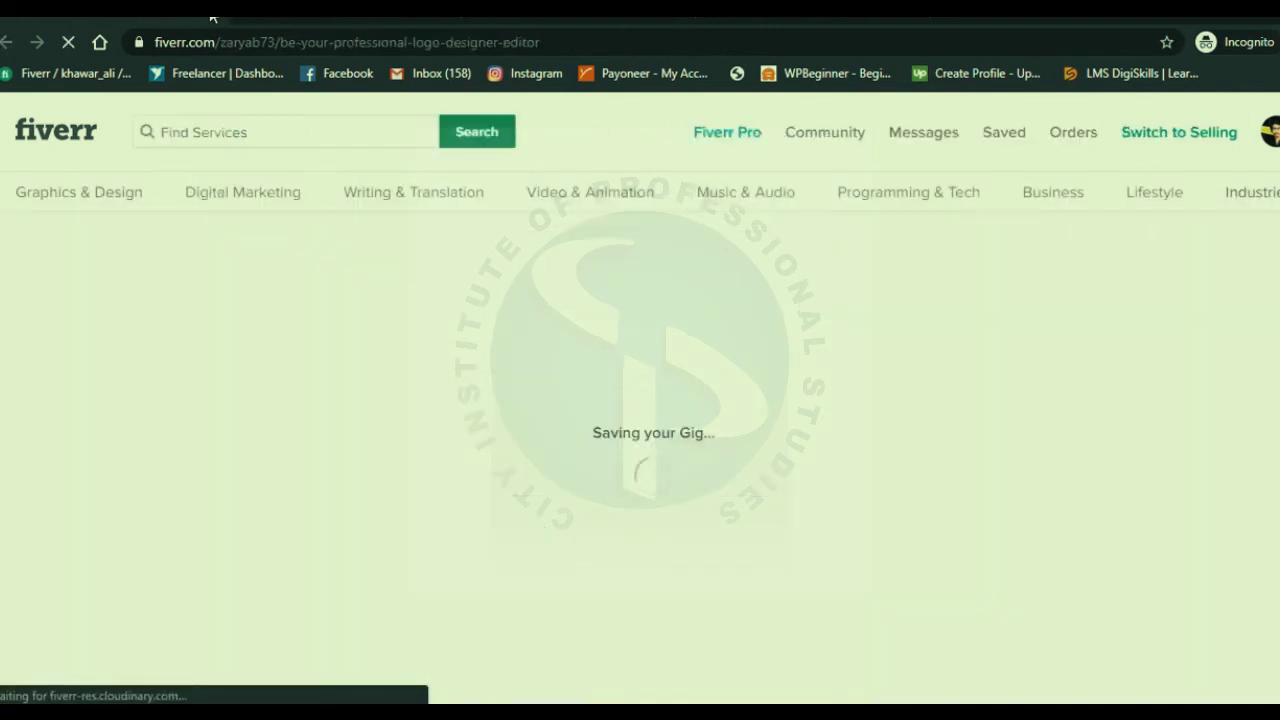
Step: Review the gig preview's title, photo and About This Gig description down to the contact line
{"action": "scroll", "coordinate": [540, 405], "scroll_direction": "down", "scroll_amount": 2}
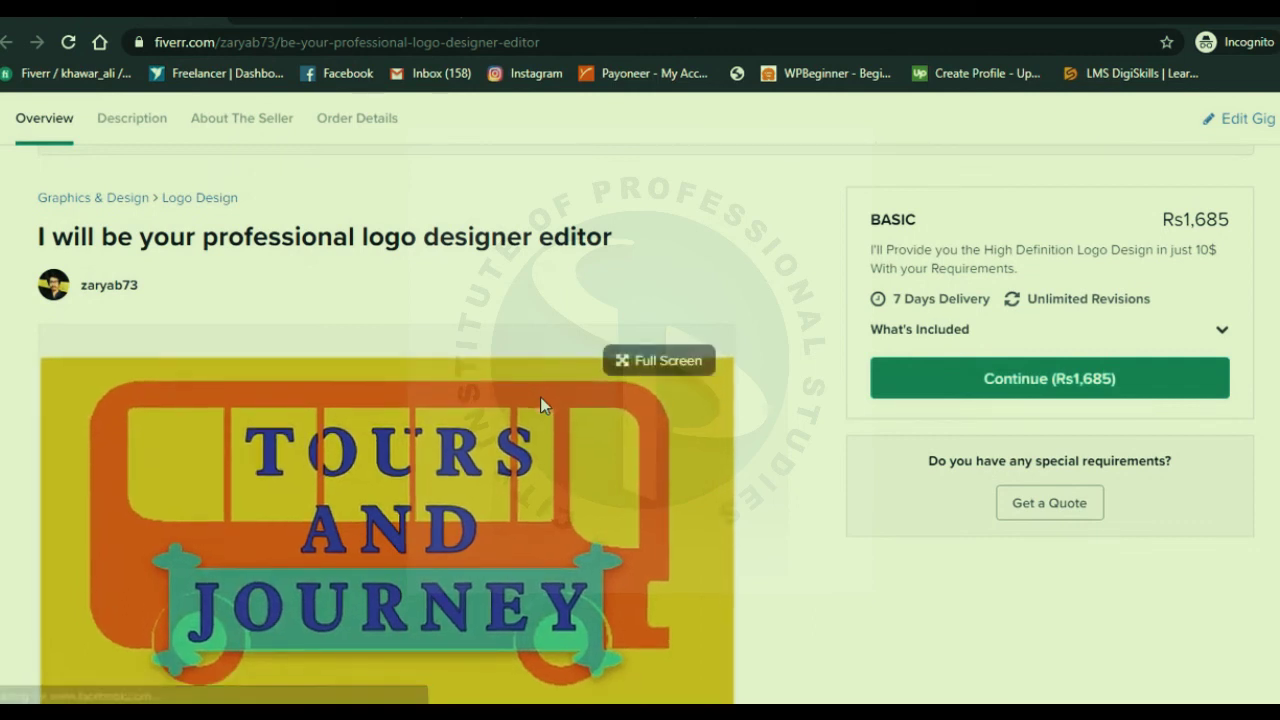
{"action": "scroll", "coordinate": [540, 405], "scroll_direction": "down", "scroll_amount": 2}
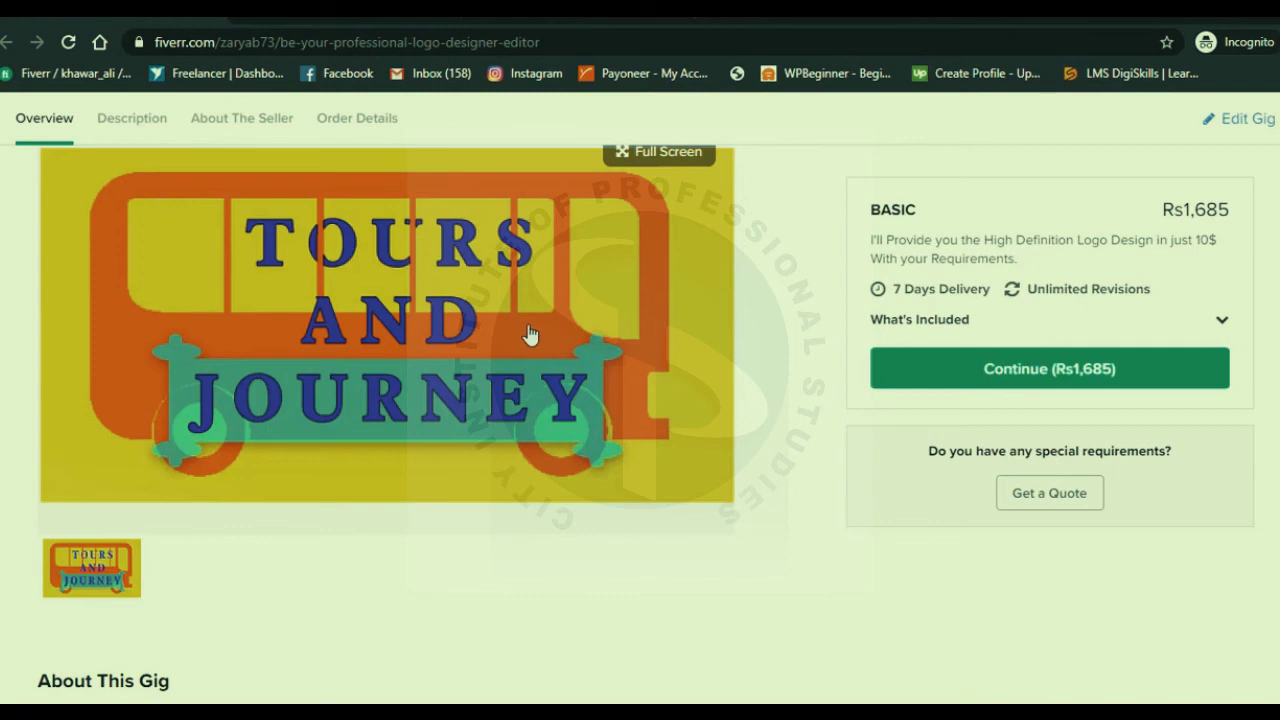
{"action": "scroll", "coordinate": [530, 334], "scroll_direction": "down", "scroll_amount": 1}
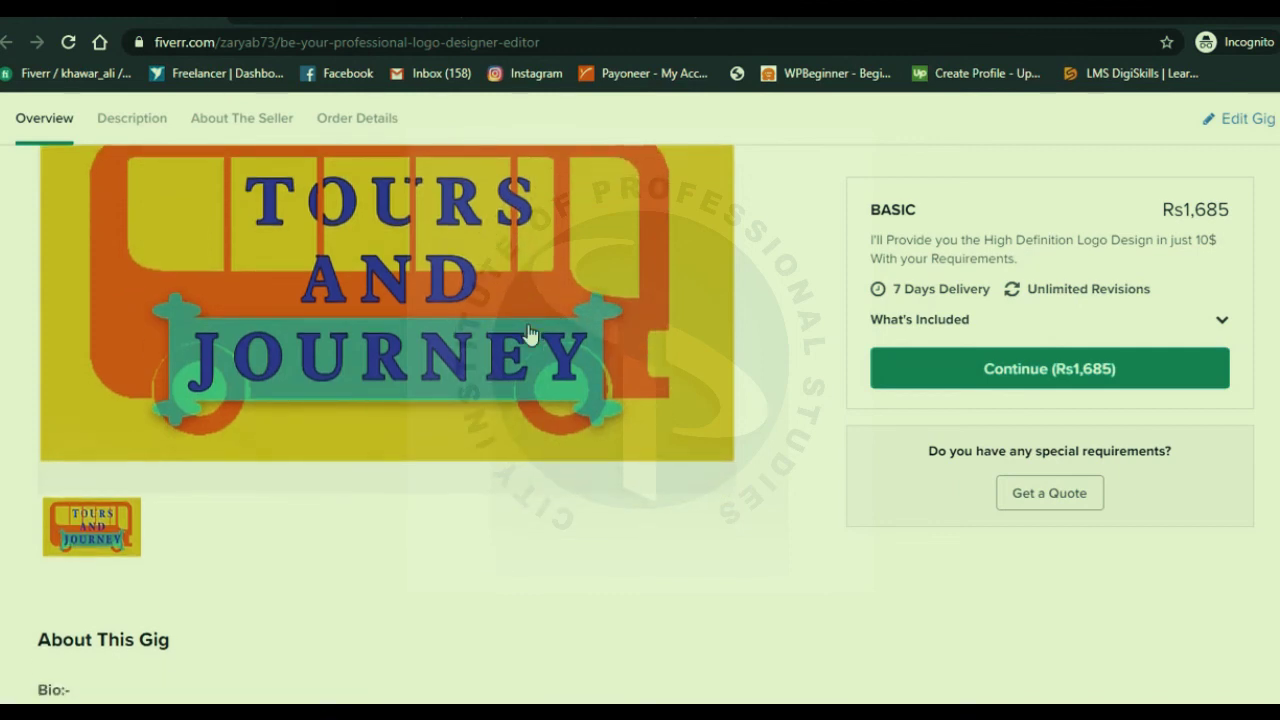
{"action": "scroll", "coordinate": [530, 334], "scroll_direction": "down", "scroll_amount": 4}
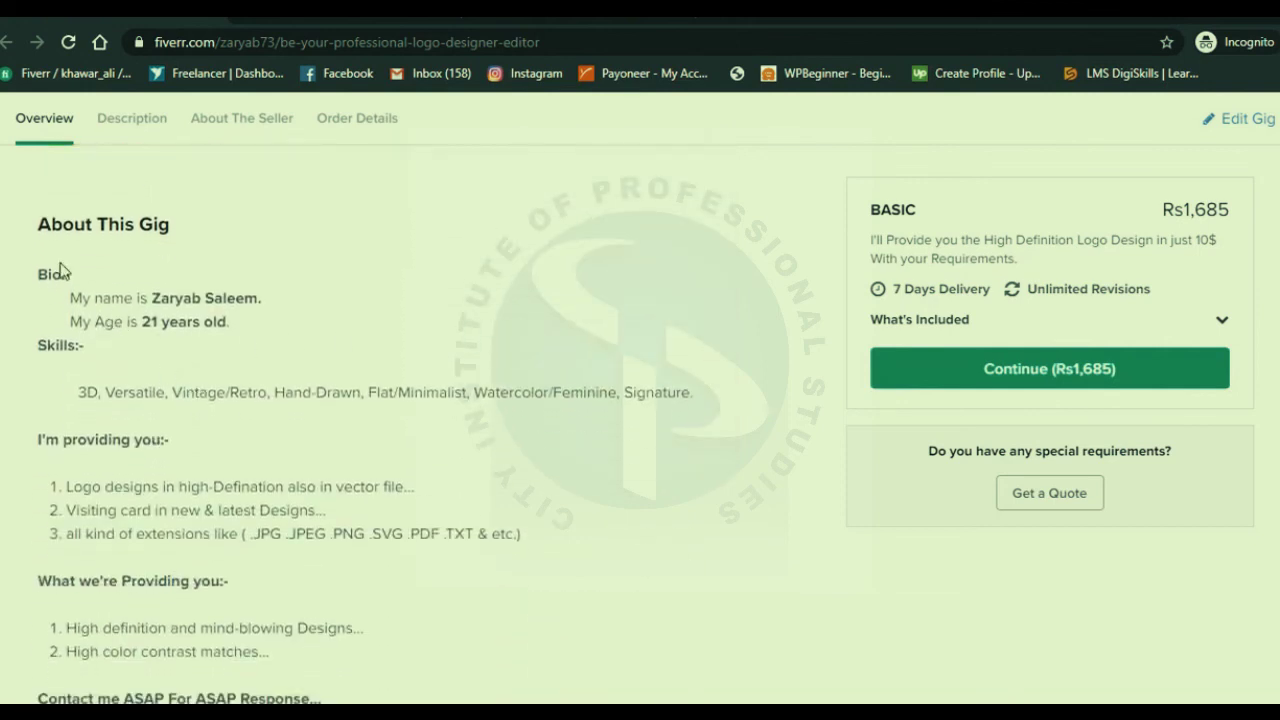
{"action": "left_click_drag", "start_coordinate": [38, 224], "coordinate": [460, 661]}
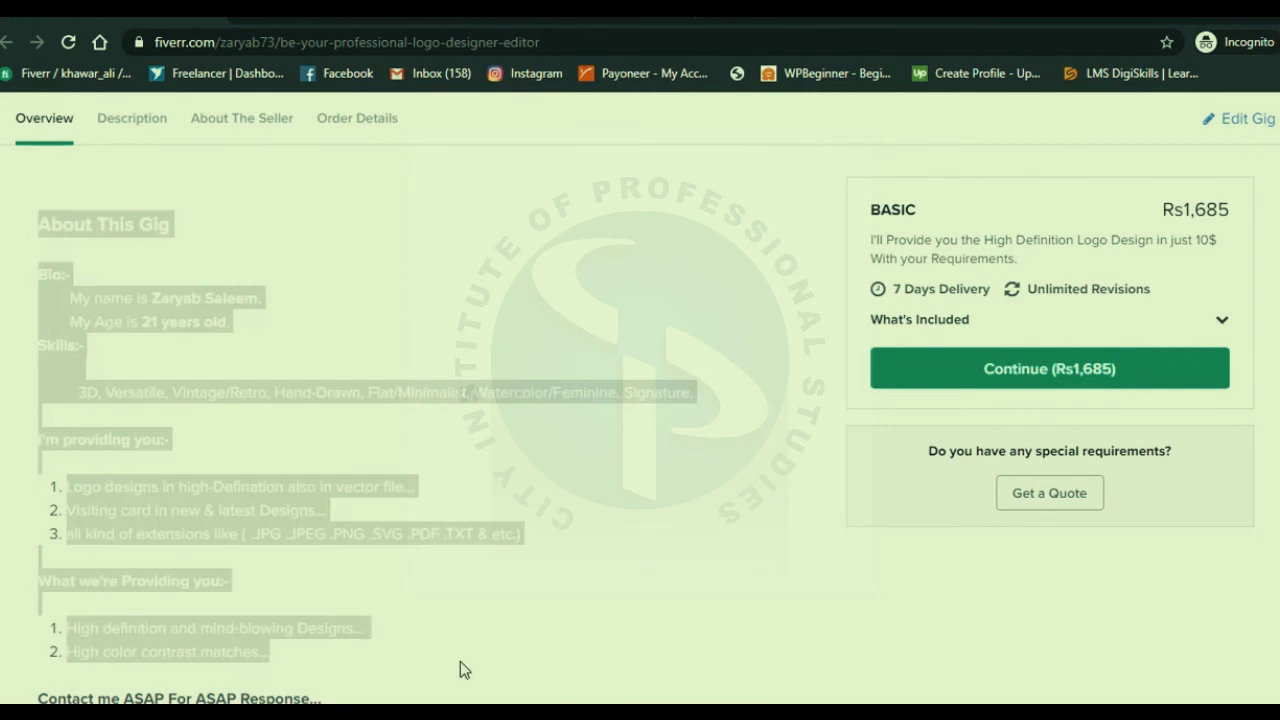
{"action": "left_click", "coordinate": [460, 661]}
{"action": "scroll", "coordinate": [394, 680], "scroll_direction": "down", "scroll_amount": 1}
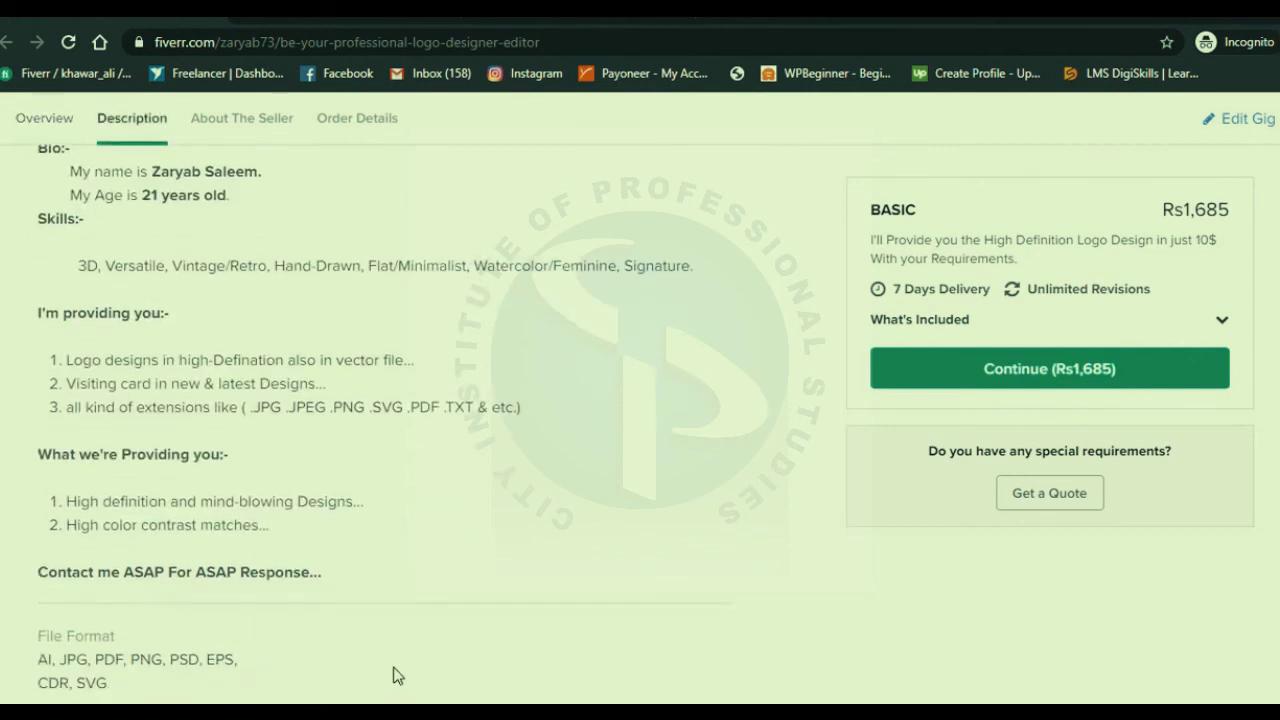
{"action": "left_click_drag", "start_coordinate": [322, 574], "coordinate": [305, 342]}
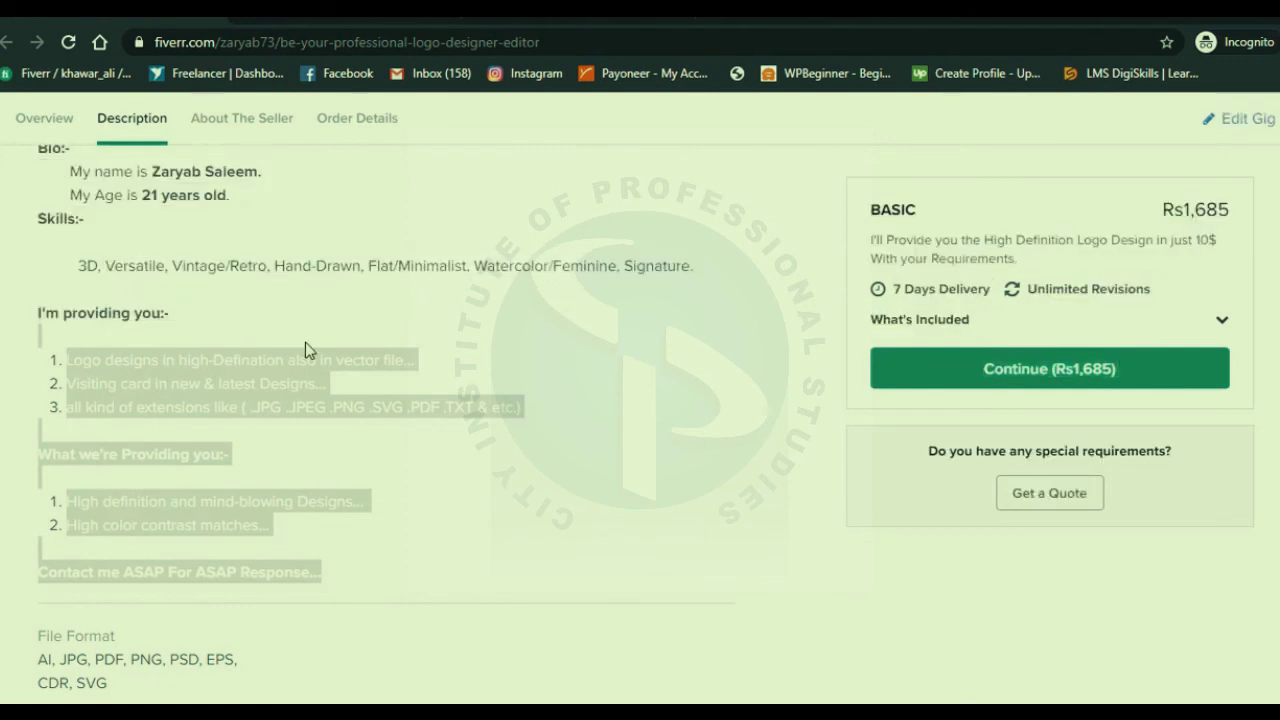
{"action": "left_click", "coordinate": [305, 342]}
Step: Check the gig's listed file formats, the seller information and the Basic package's price and details
{"action": "scroll", "coordinate": [305, 342], "scroll_direction": "down", "scroll_amount": 1}
{"action": "scroll", "coordinate": [305, 342], "scroll_direction": "down", "scroll_amount": 2}
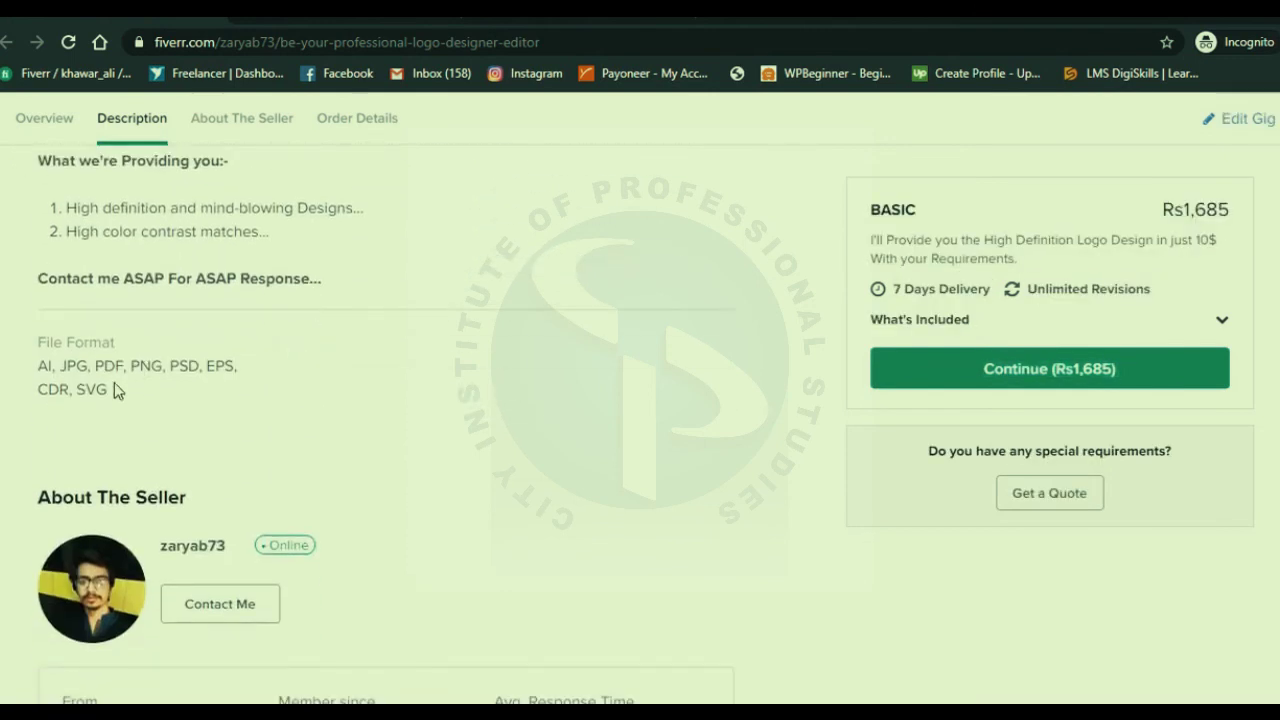
{"action": "left_click_drag", "start_coordinate": [112, 398], "coordinate": [43, 367]}
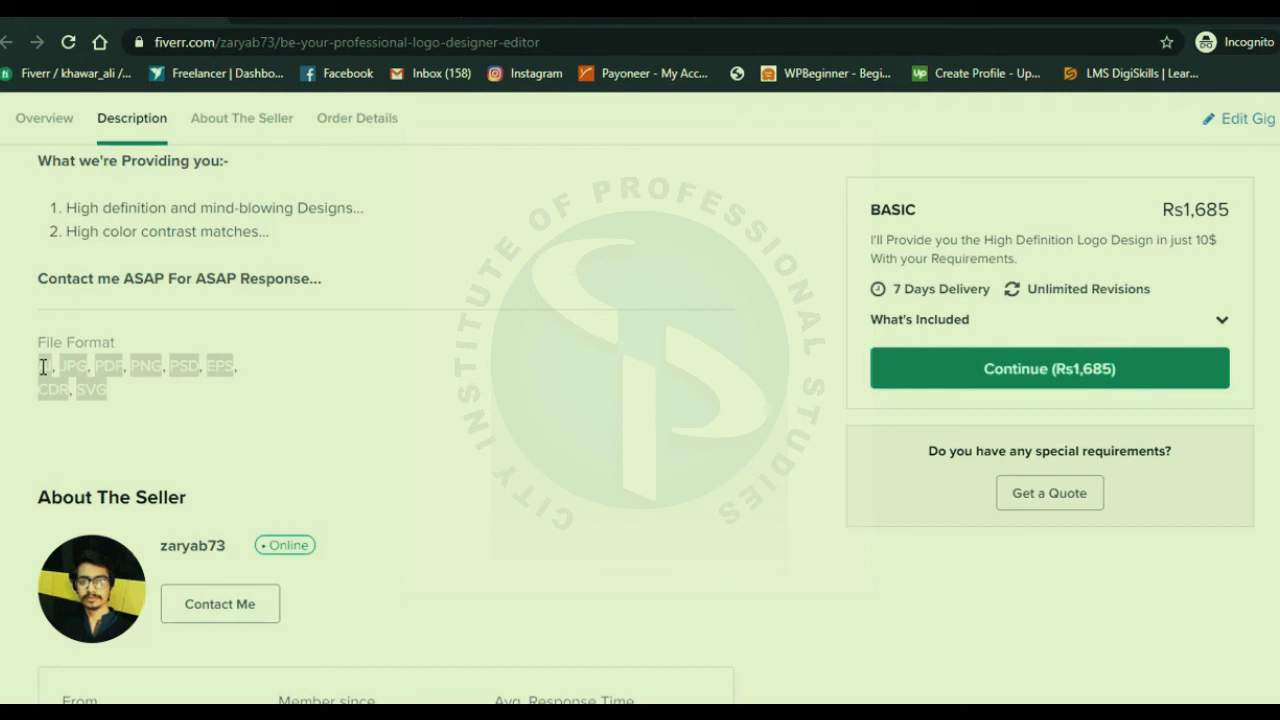
{"action": "left_click", "coordinate": [446, 427]}
{"action": "scroll", "coordinate": [443, 426], "scroll_direction": "down", "scroll_amount": 2}
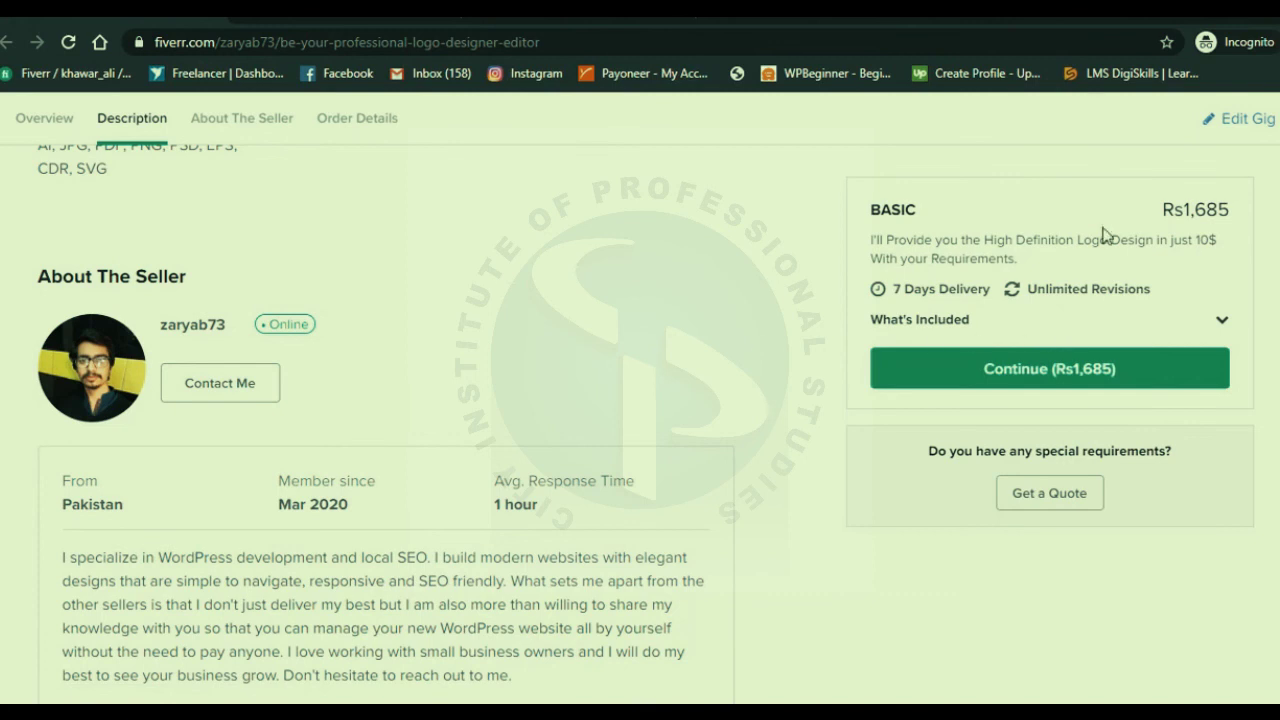
{"action": "scroll", "coordinate": [1017, 247], "scroll_direction": "up", "scroll_amount": 1}
{"action": "scroll", "coordinate": [1017, 247], "scroll_direction": "up", "scroll_amount": 5}
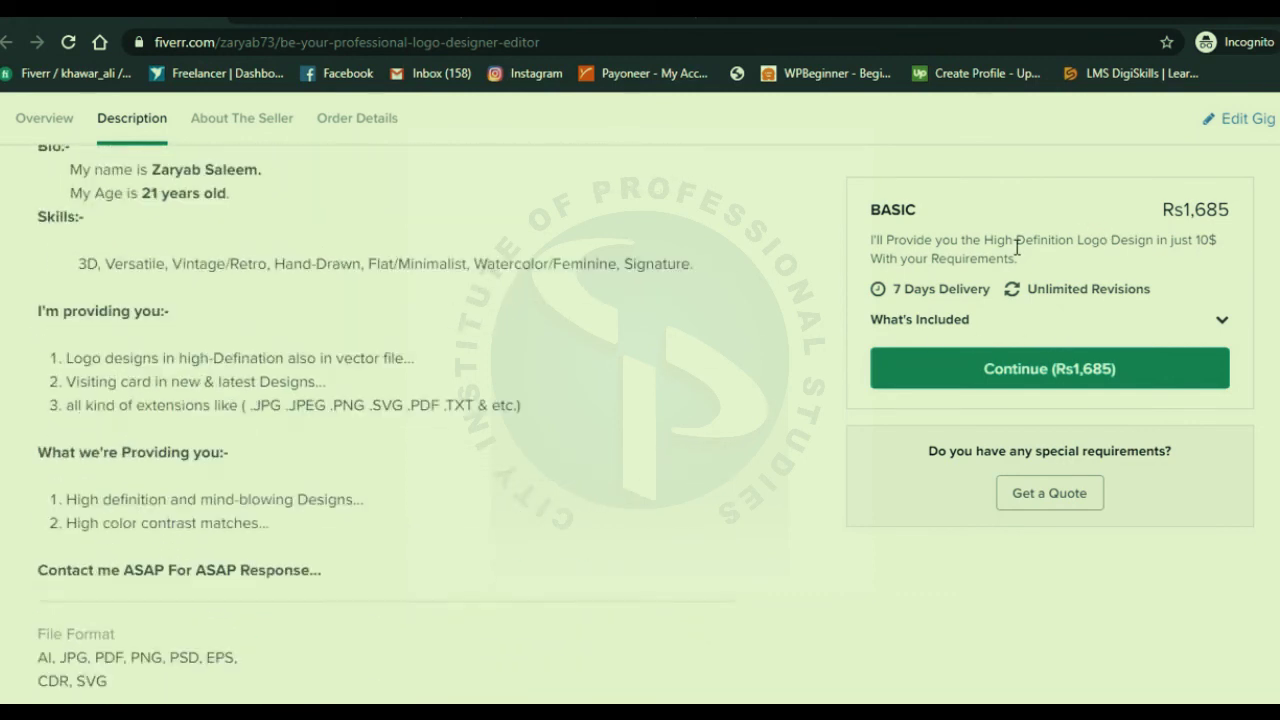
{"action": "double_click", "coordinate": [908, 209]}
{"action": "scroll", "coordinate": [926, 187], "scroll_direction": "up", "scroll_amount": 1}
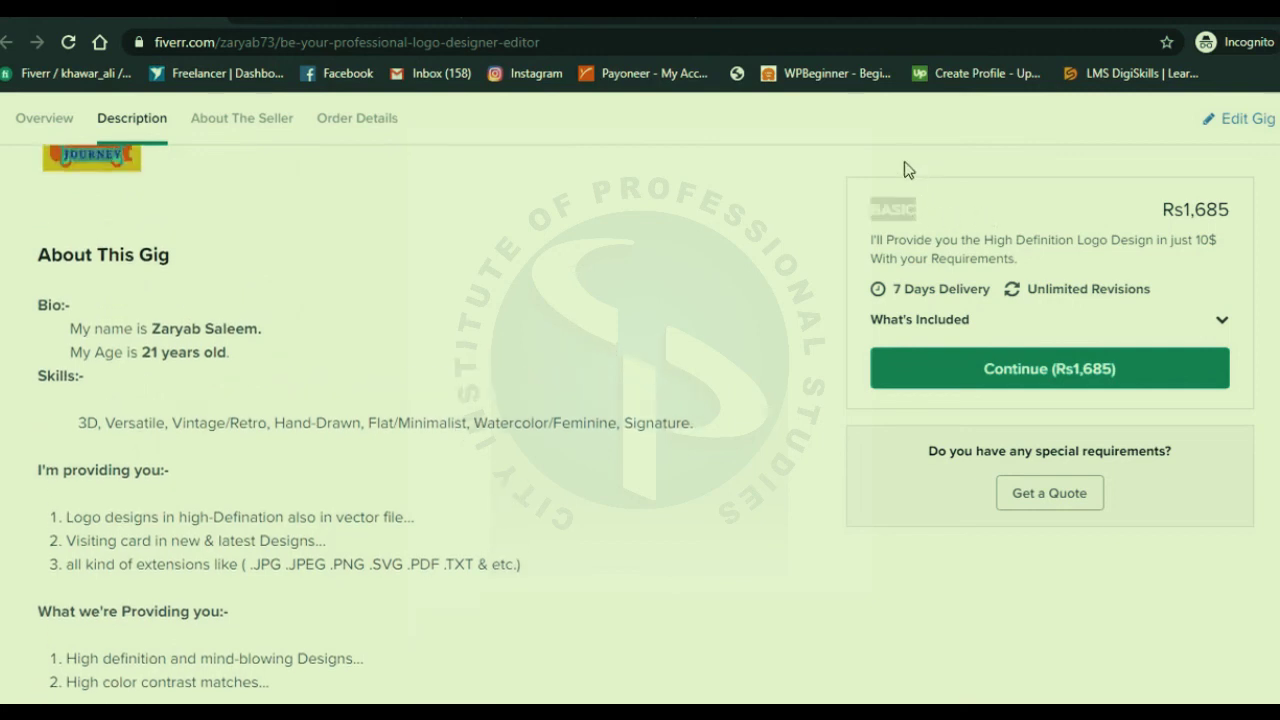
{"action": "left_click", "coordinate": [1067, 171]}
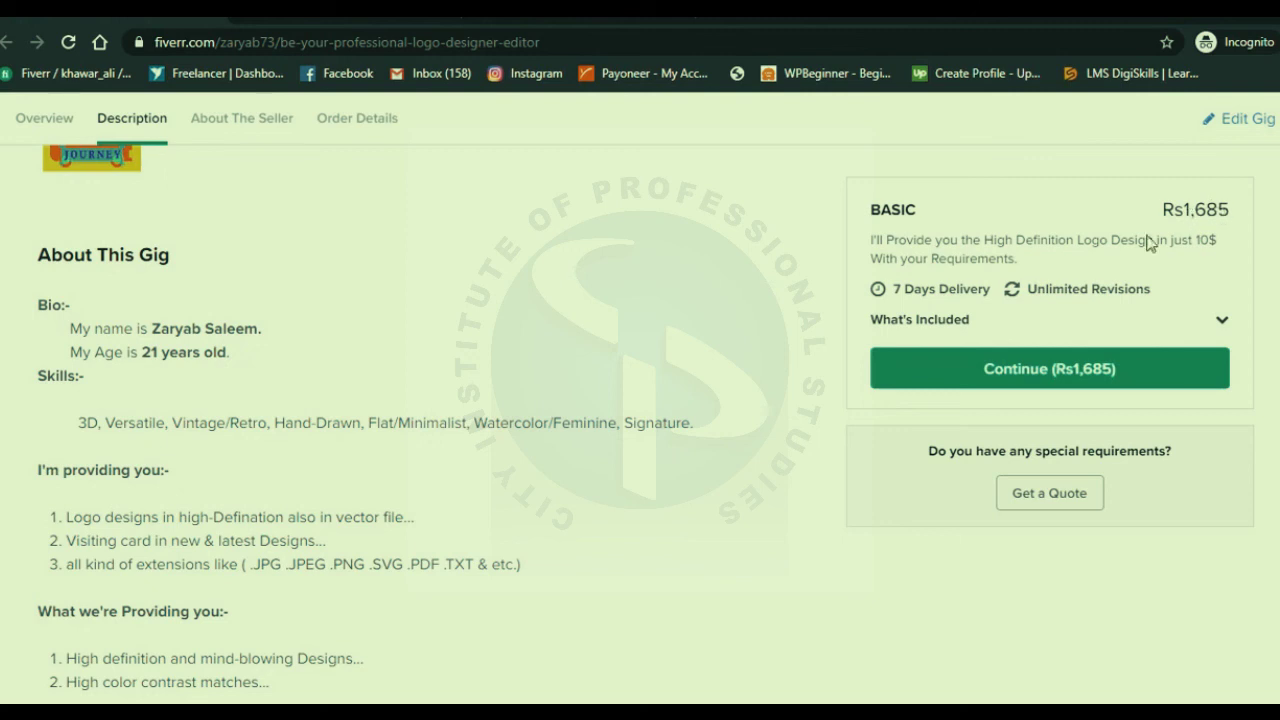
Step: Change the account's local currency to United States Dollar (USD), save the settings and check the Basic package price
{"action": "scroll", "coordinate": [658, 307], "scroll_direction": "up", "scroll_amount": 5}
{"action": "scroll", "coordinate": [658, 307], "scroll_direction": "up", "scroll_amount": 2}
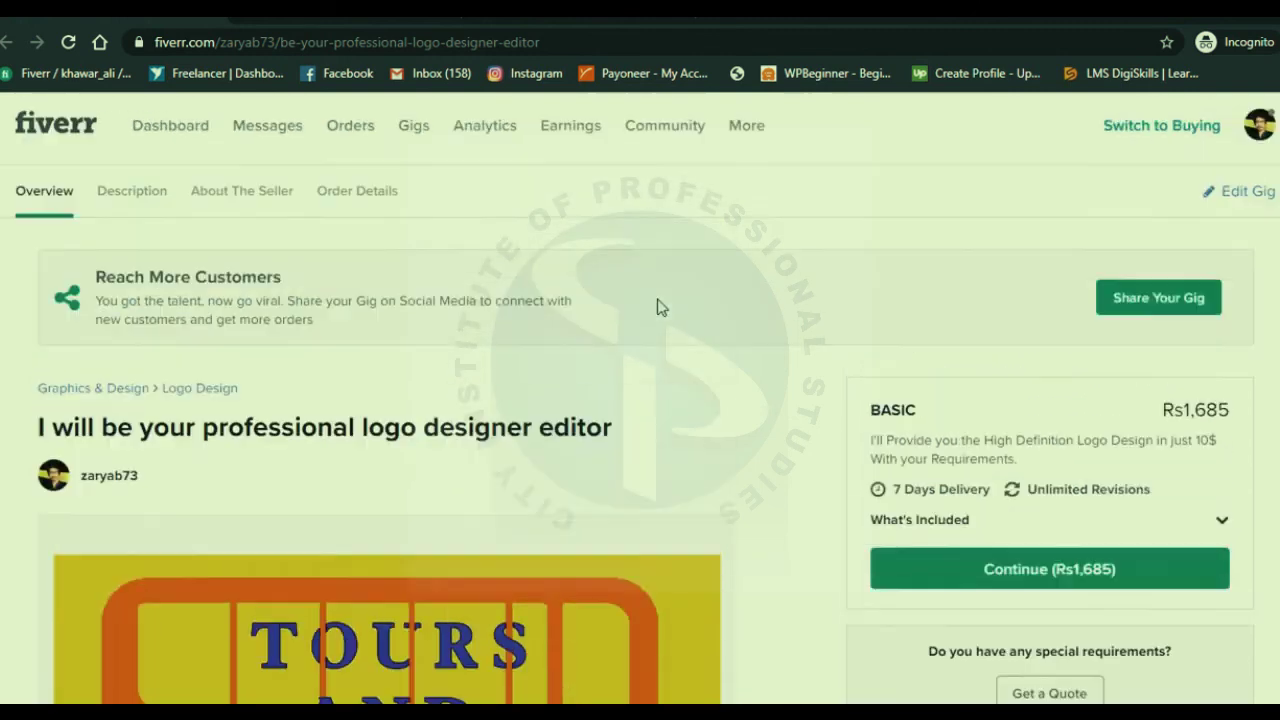
{"action": "left_click", "coordinate": [1264, 136]}
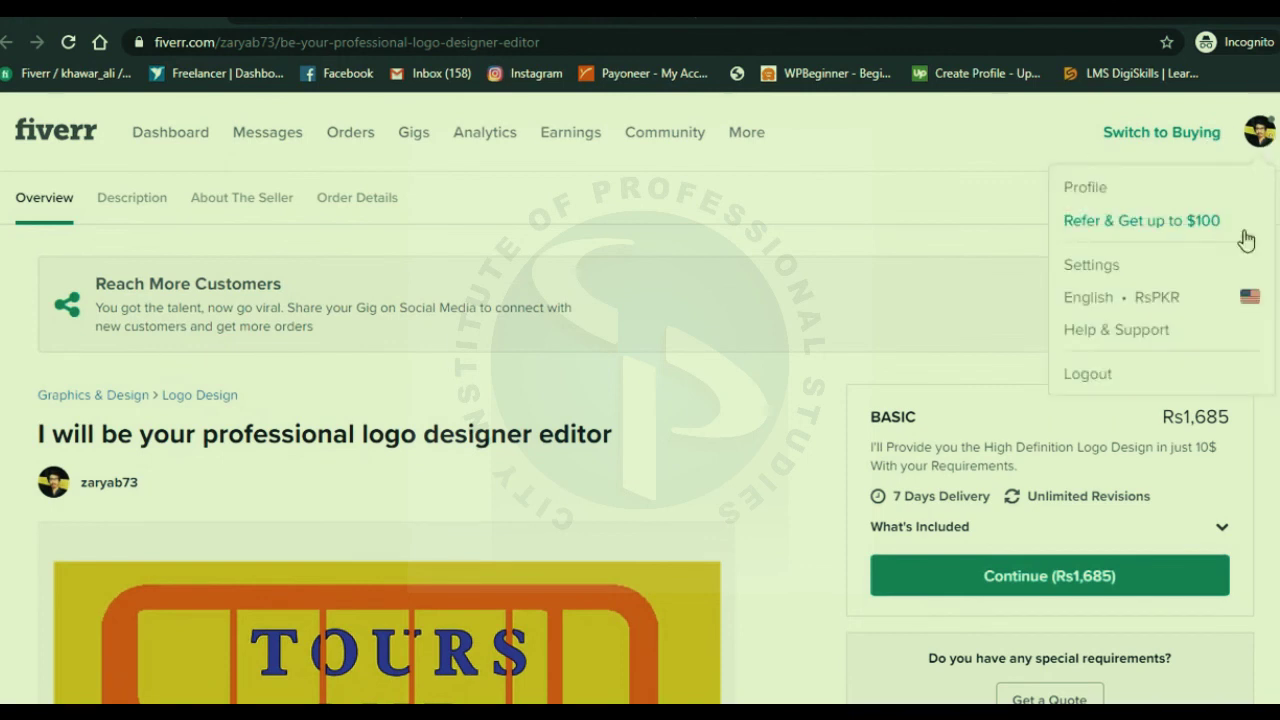
{"action": "left_click", "coordinate": [1108, 314]}
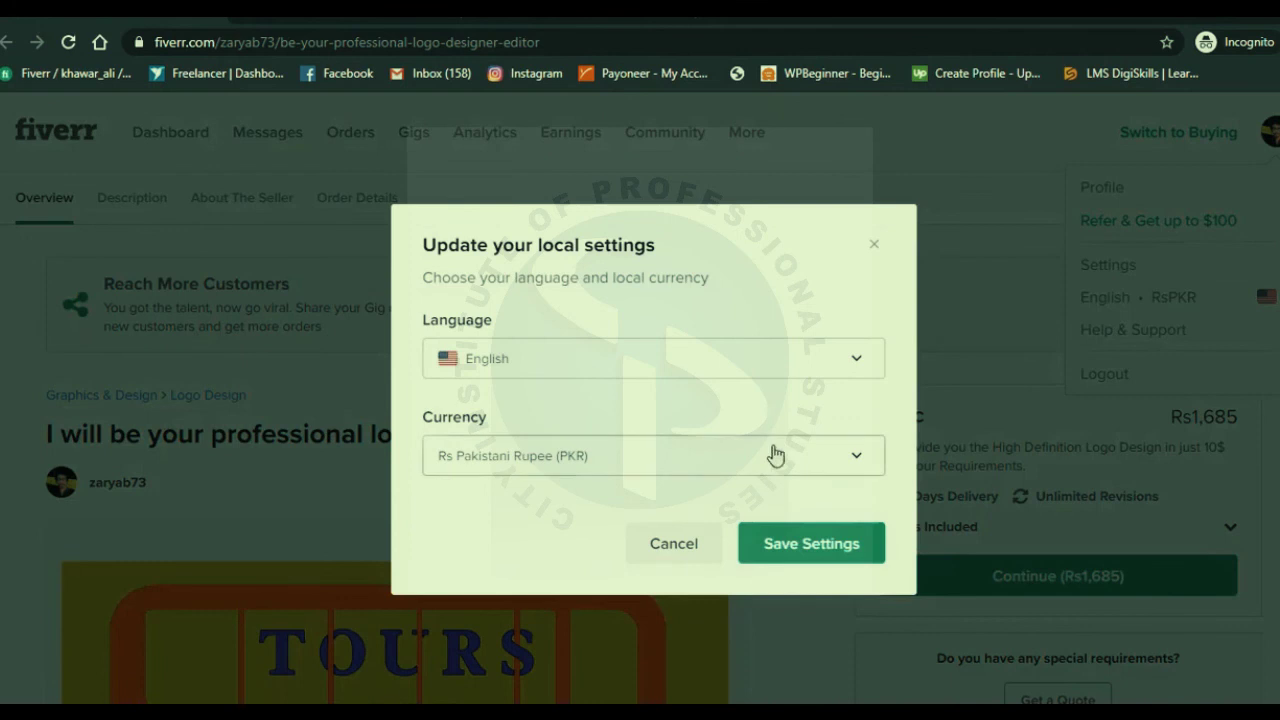
{"action": "left_click", "coordinate": [815, 456]}
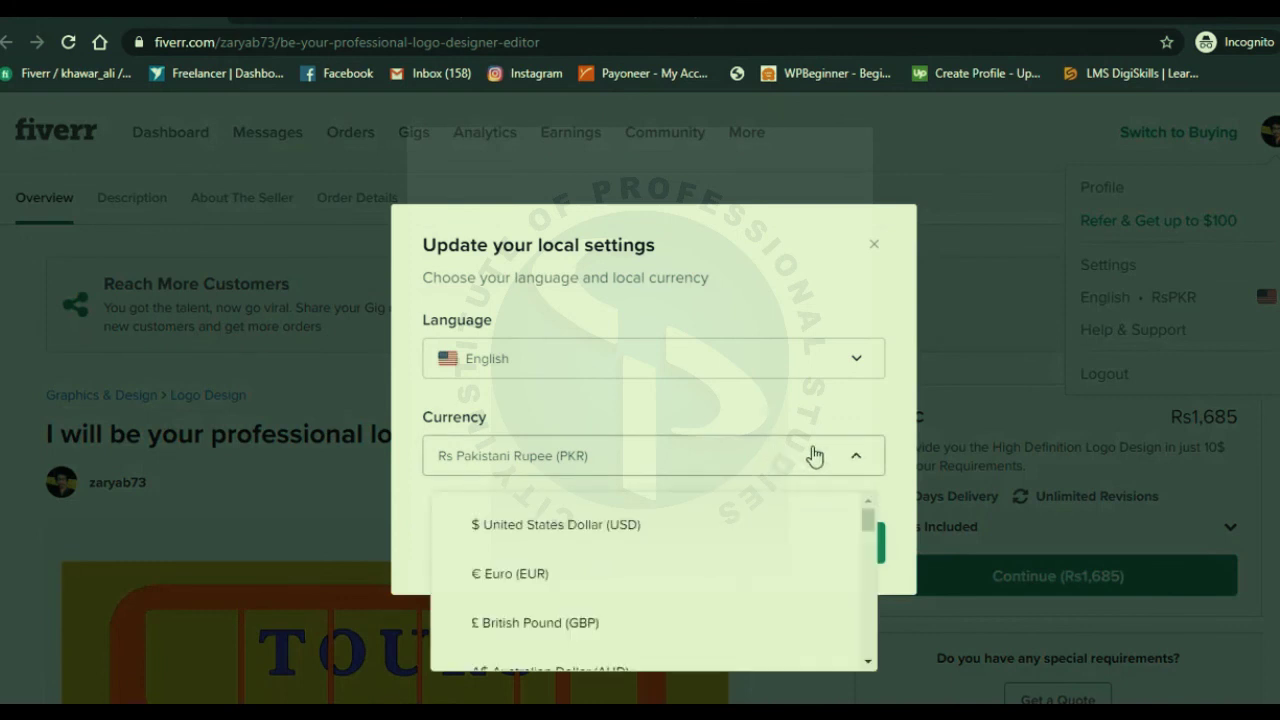
{"action": "left_click", "coordinate": [647, 538]}
{"action": "left_click", "coordinate": [818, 554]}
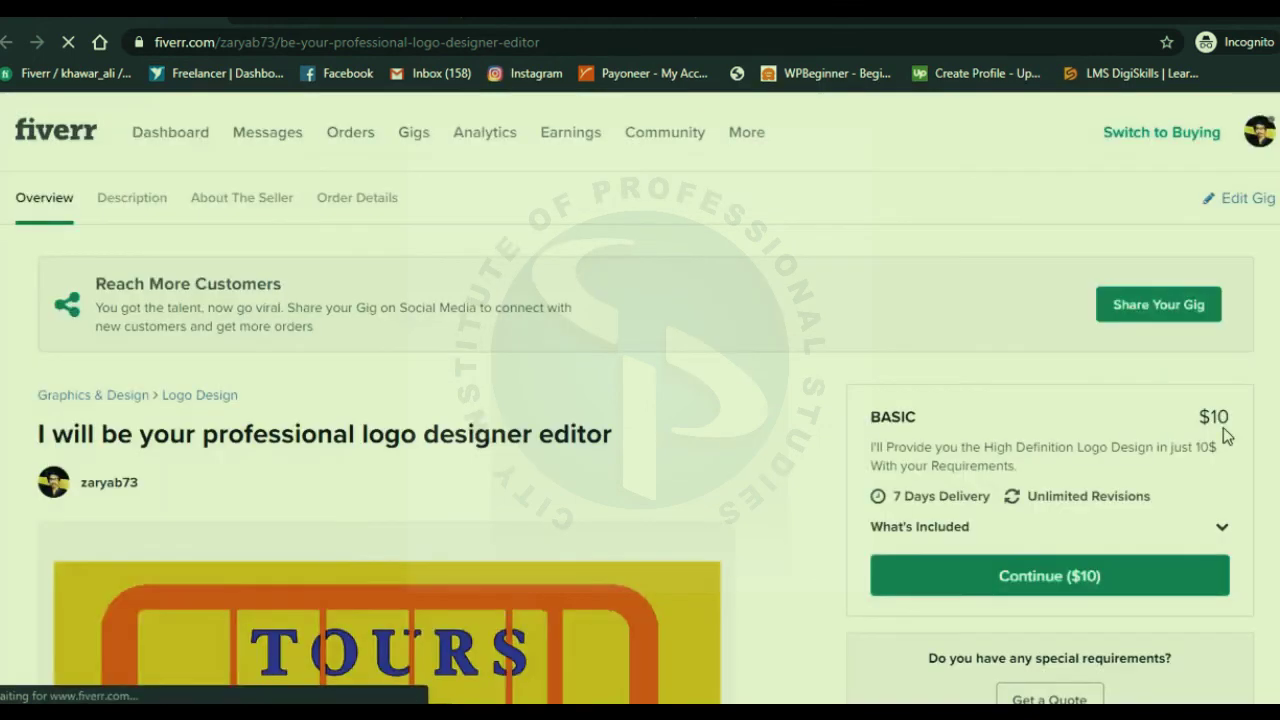
{"action": "left_click_drag", "start_coordinate": [1231, 418], "coordinate": [1212, 420]}
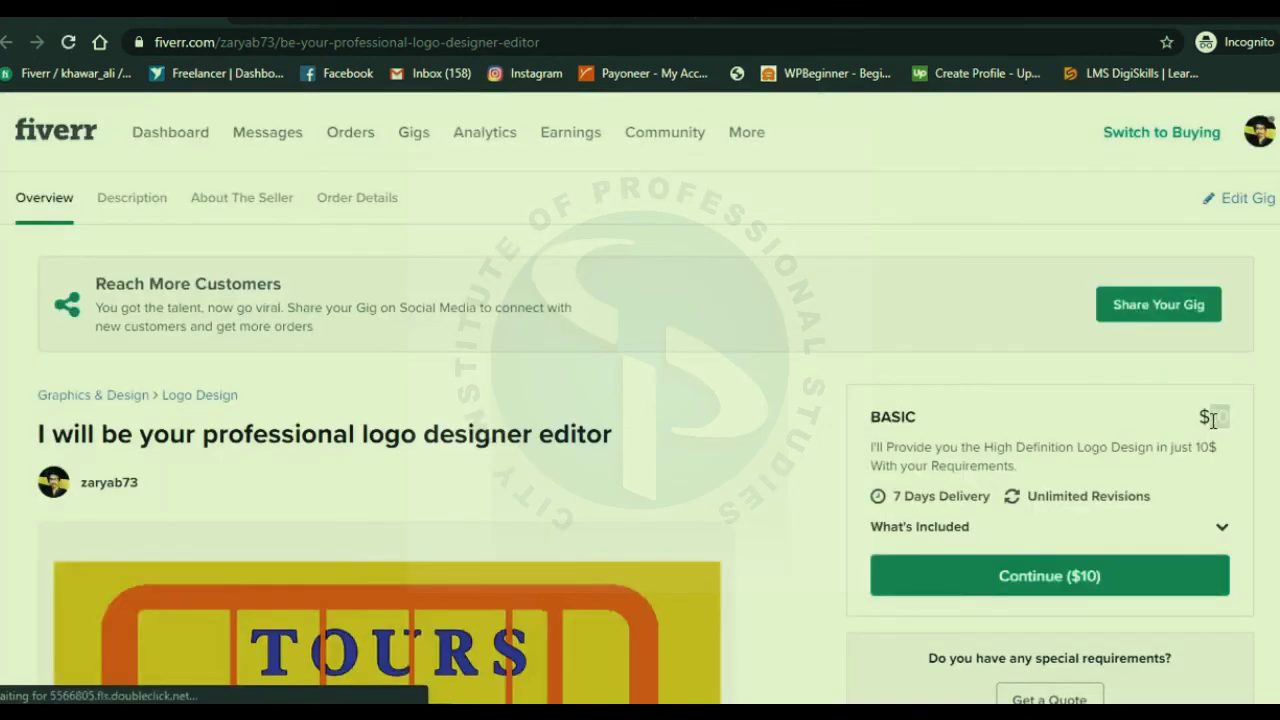